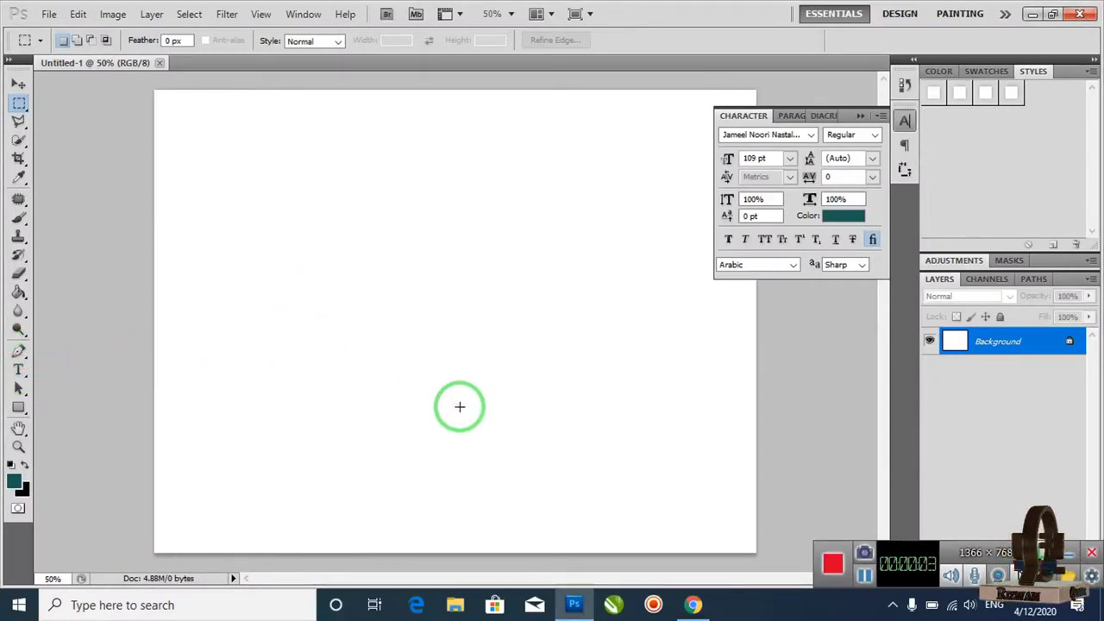
- Place a Horizontal Type insertion point on the upper-left of the blank canvas for 'Welcome'
left_click(21, 371)
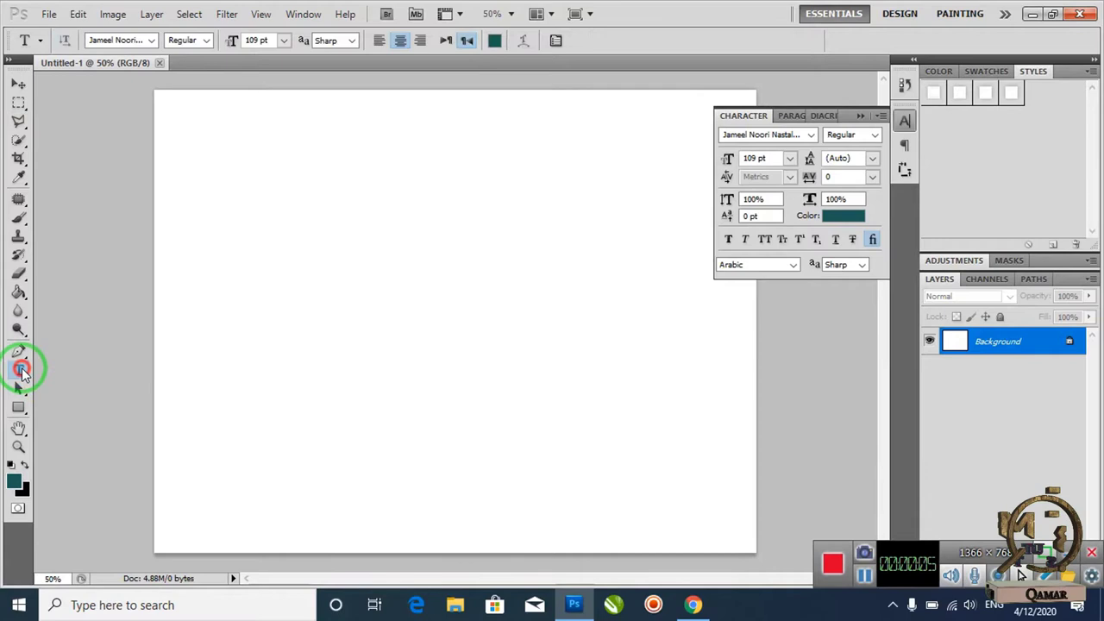
left_click(246, 270)
type("Welcome")
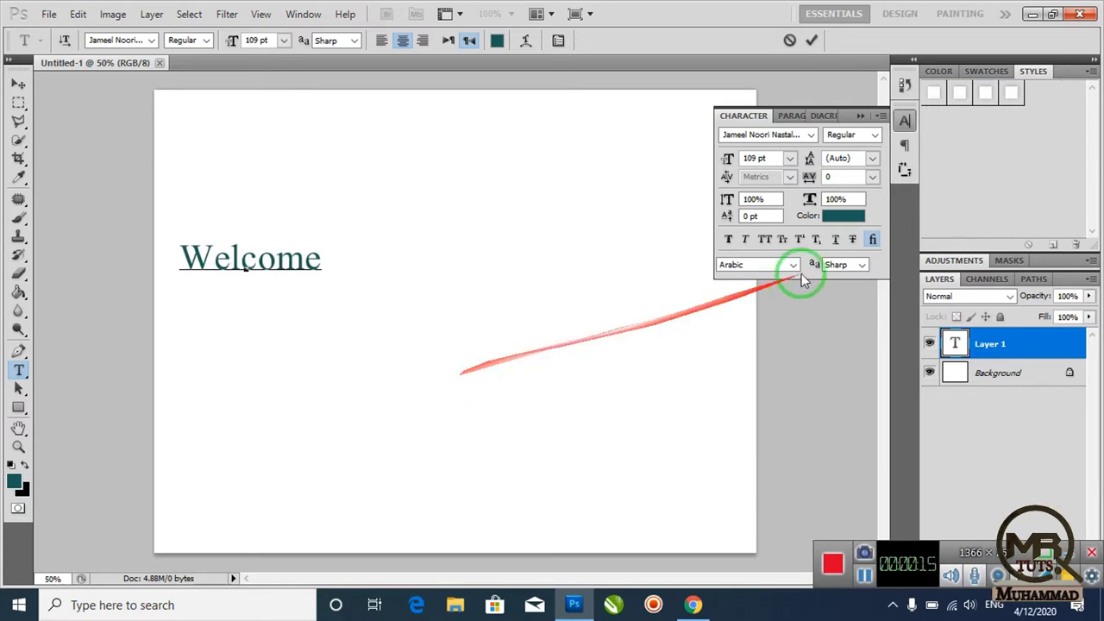
- Set left-to-right text direction, add the line 'How to Edit Photograph' and commit the text
left_click(791, 116)
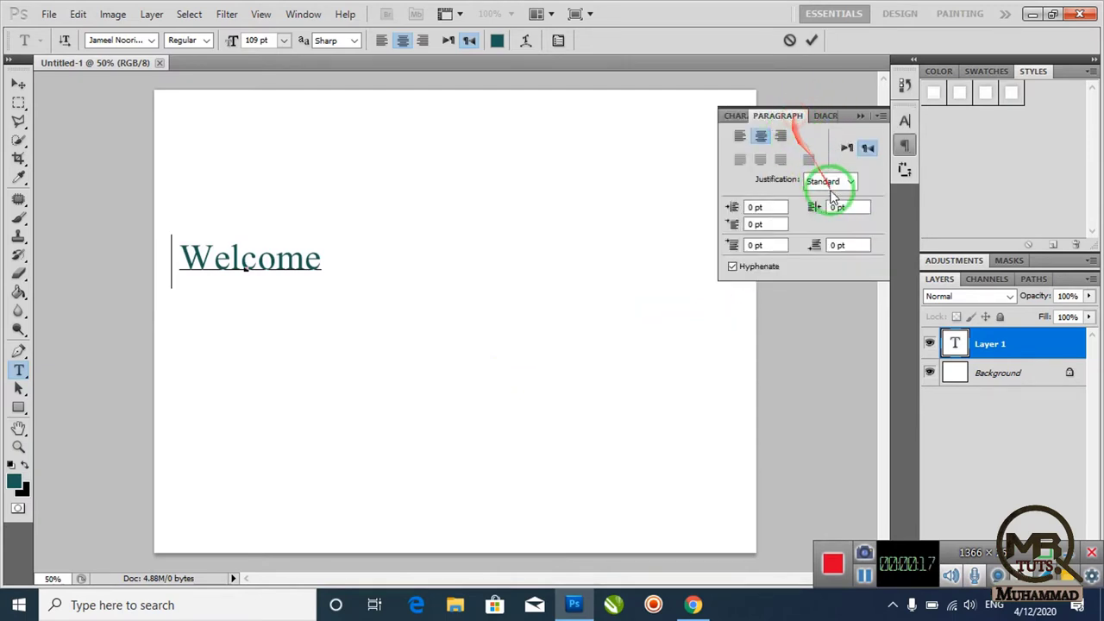
left_click(847, 148)
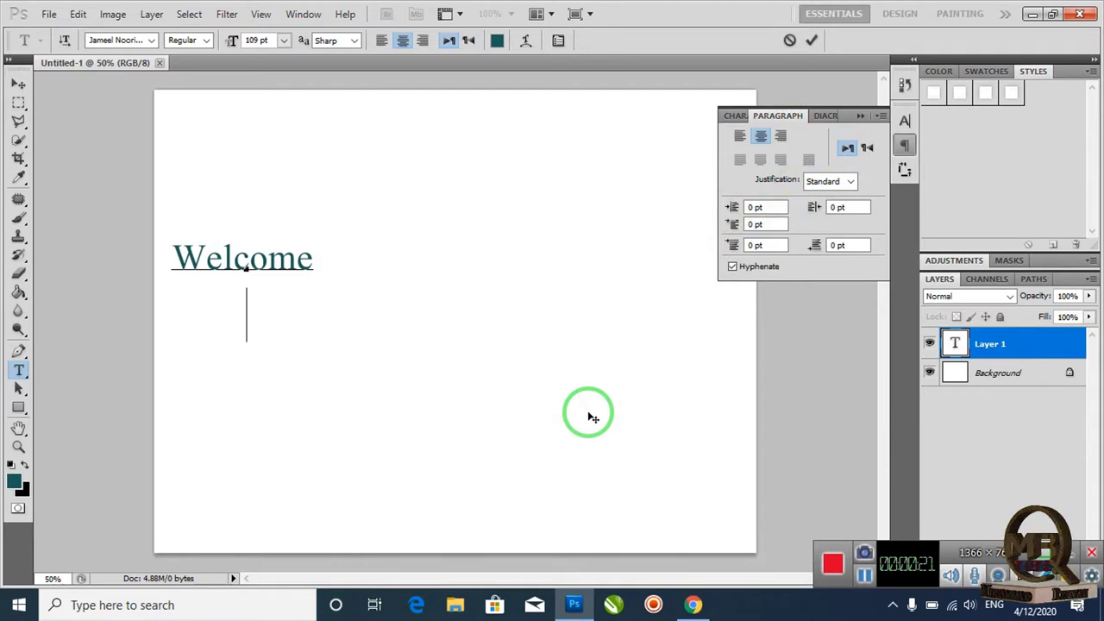
key("Return")
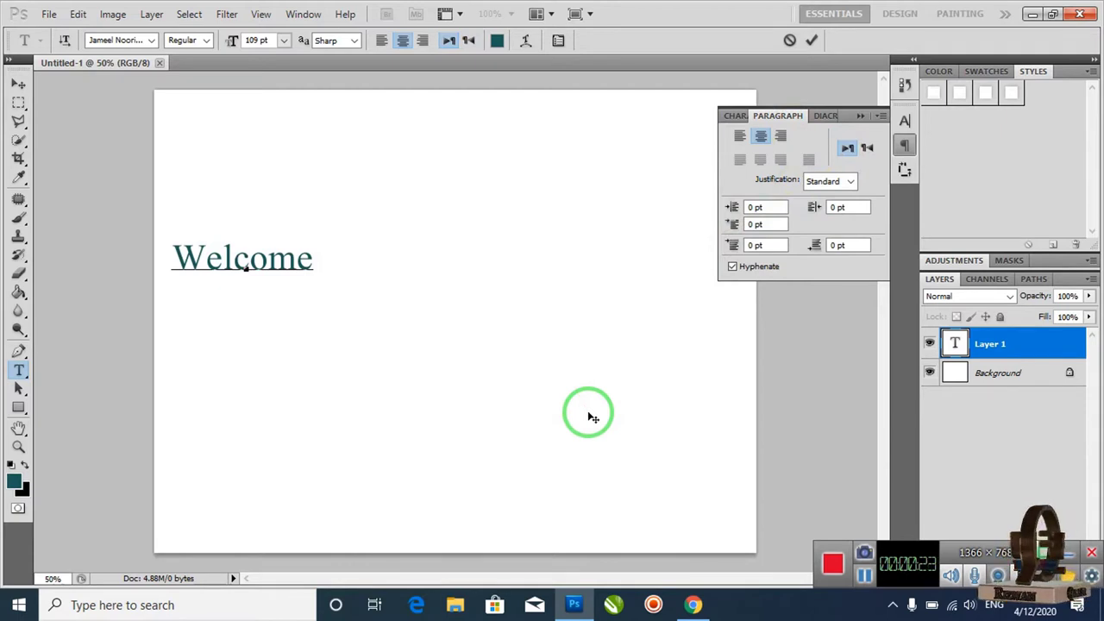
type("How")
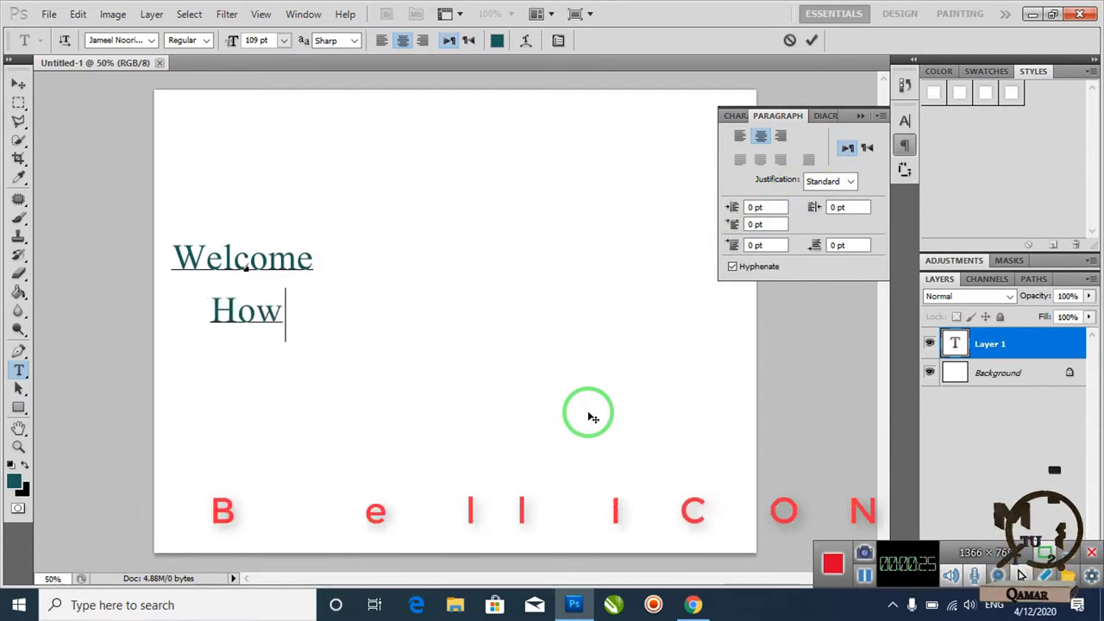
type(" to")
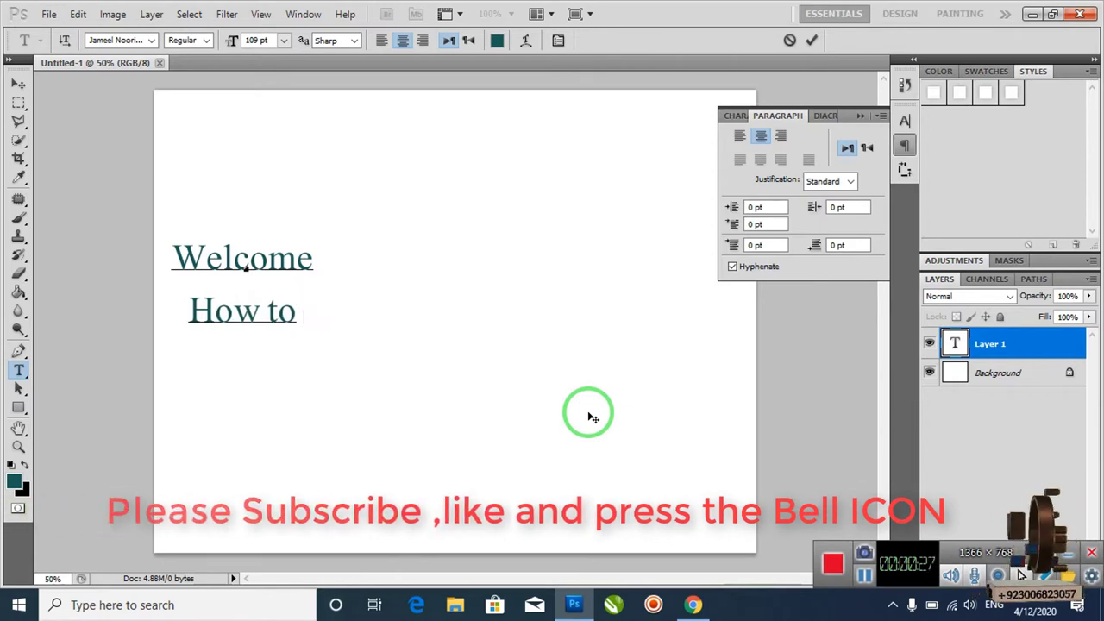
type(" Edi")
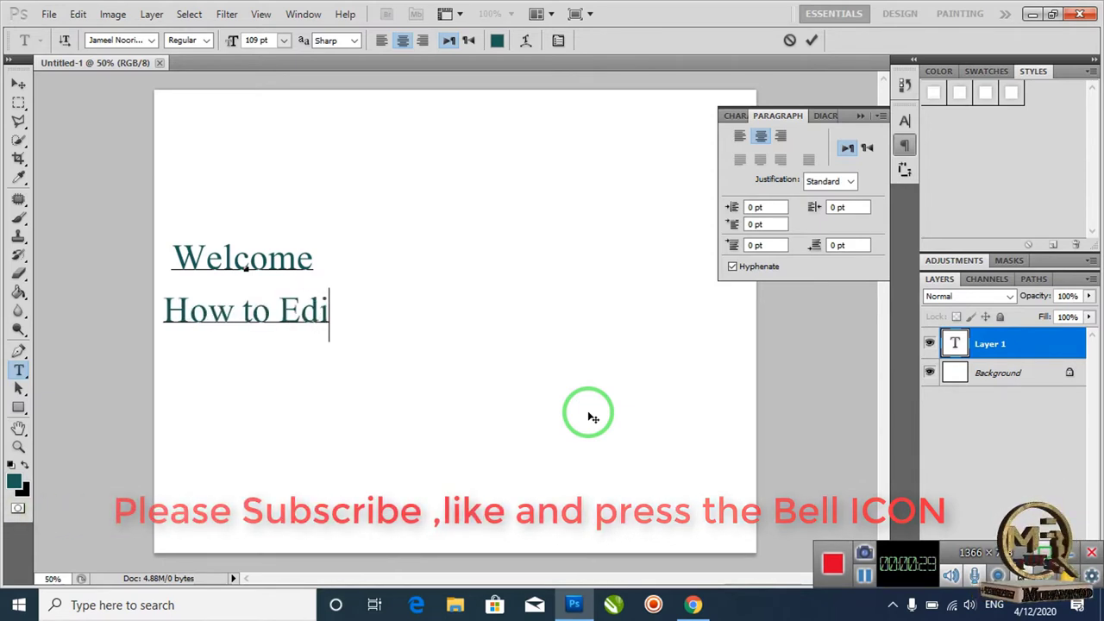
type("t P")
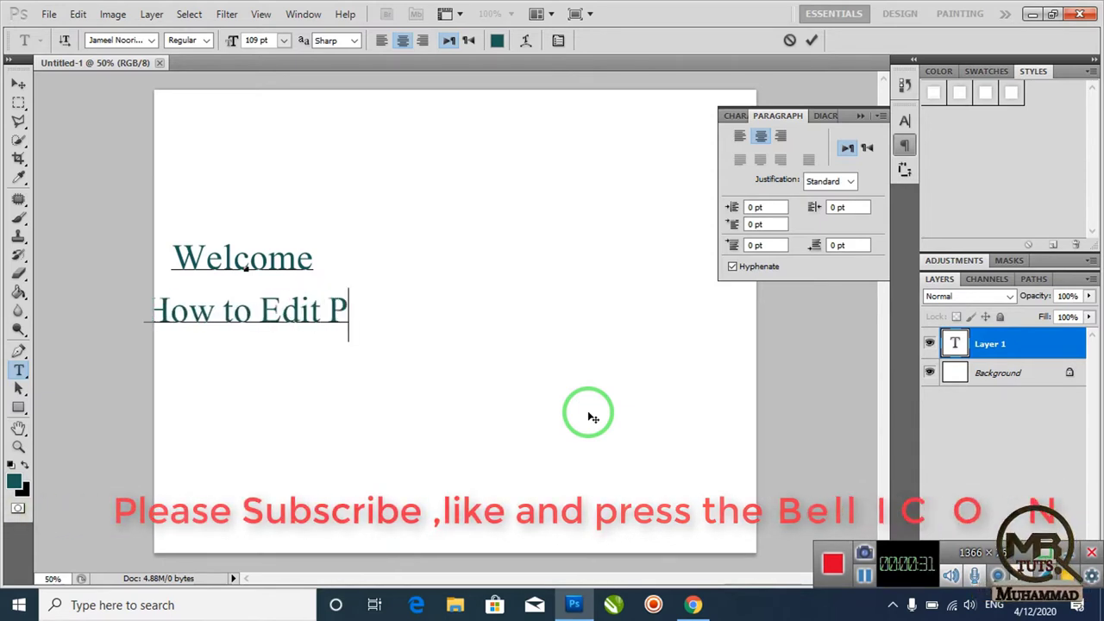
type("hotog")
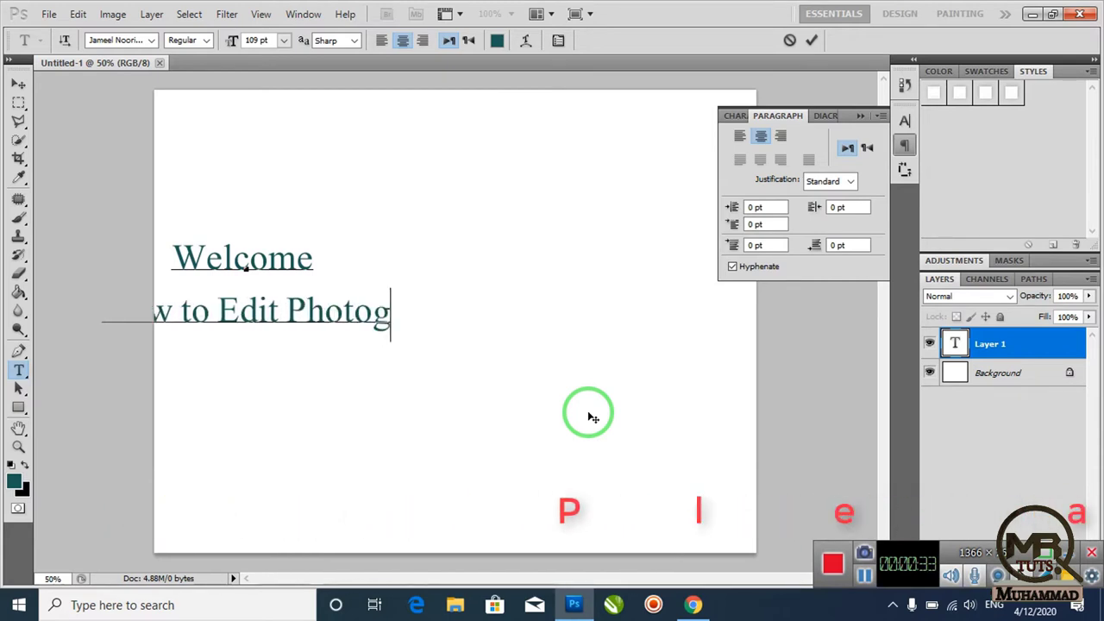
type("ra")
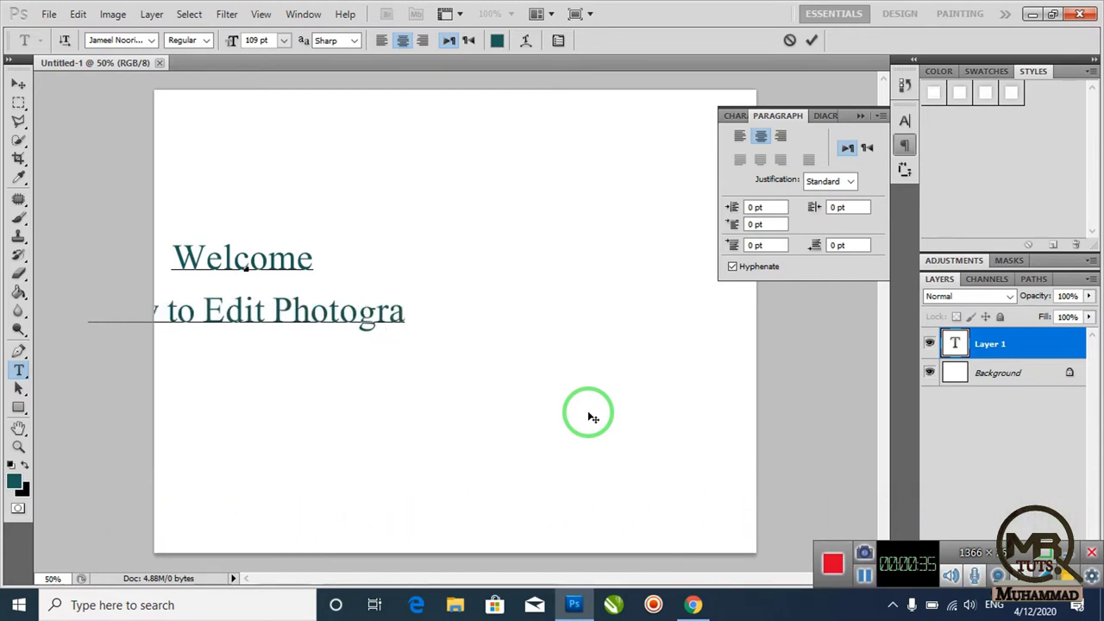
type("ph")
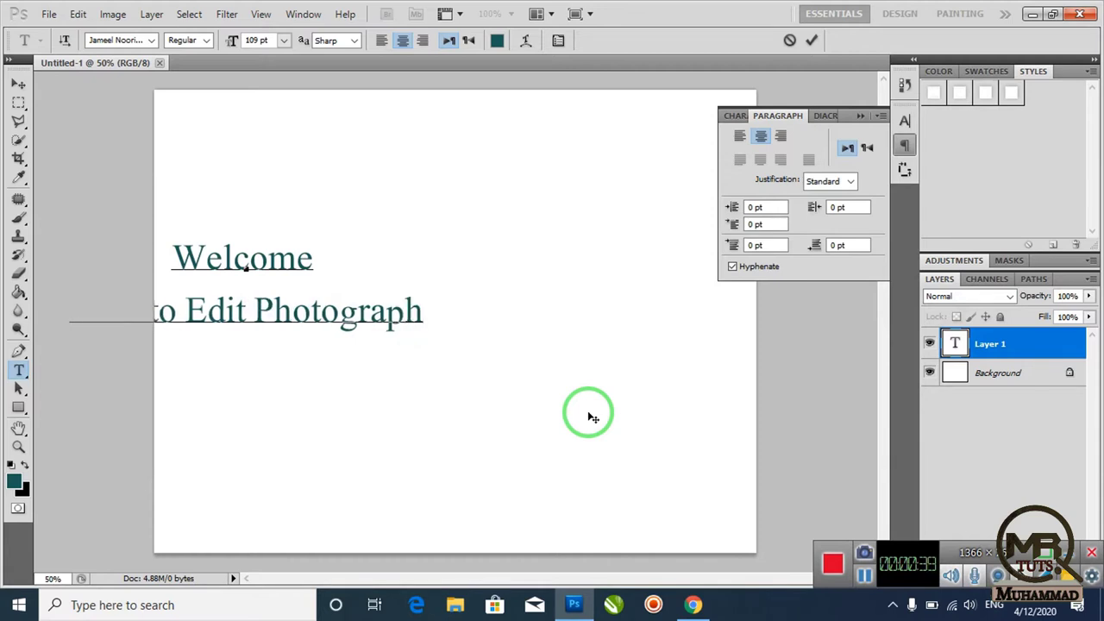
left_click(18, 83)
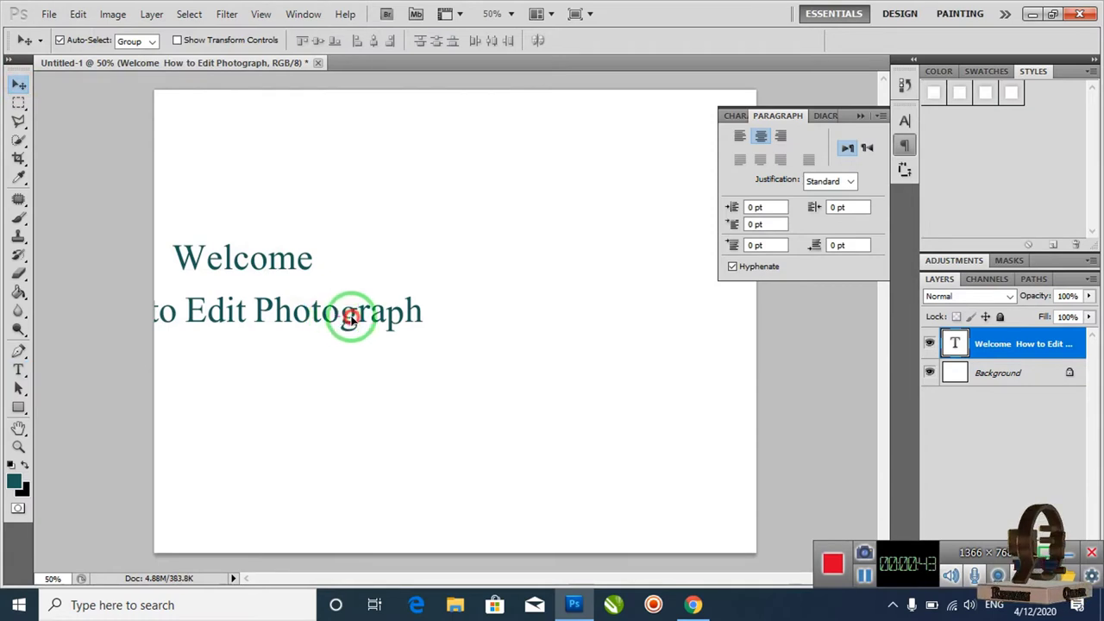
- Centre the heading on the canvas and add a third line, 'Lets start', below it
left_click_drag(342, 319, 561, 326)
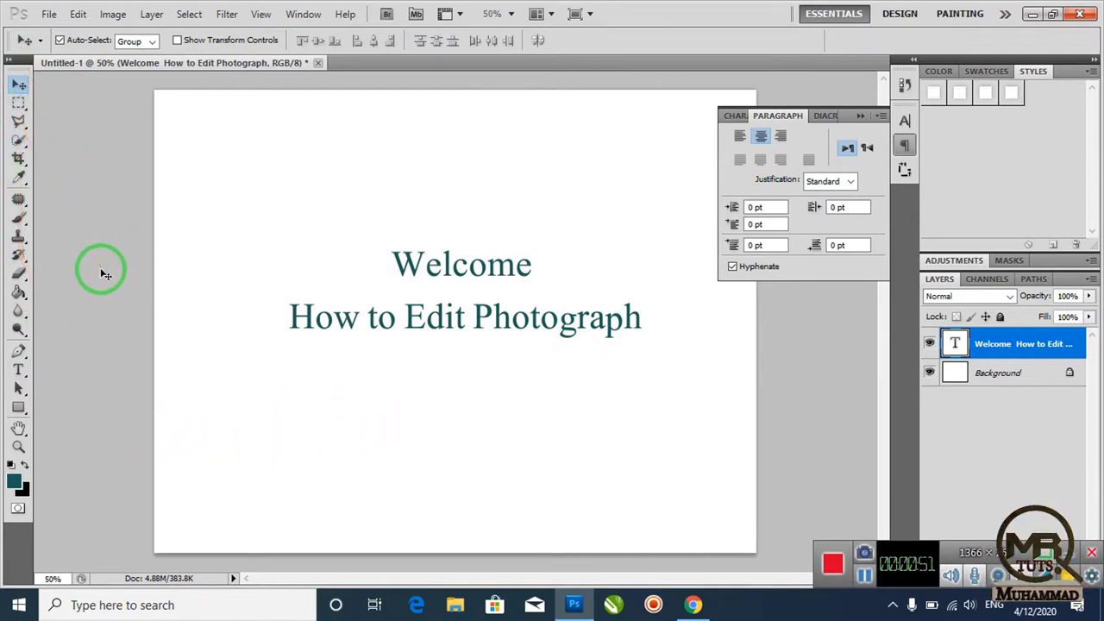
left_click(18, 369)
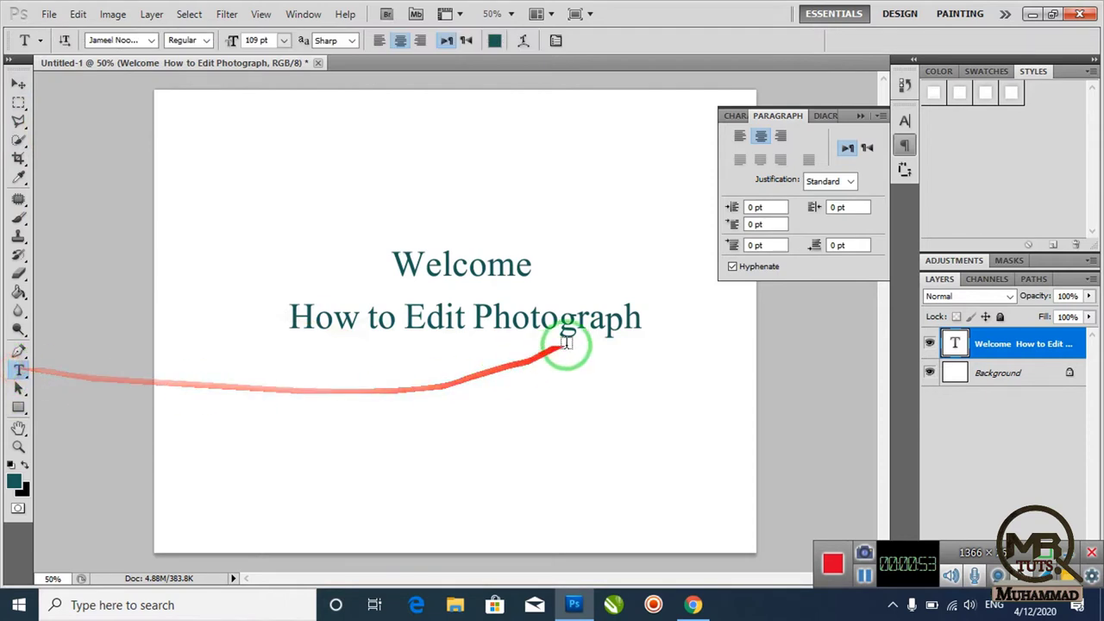
left_click(641, 326)
type("Lets sta")
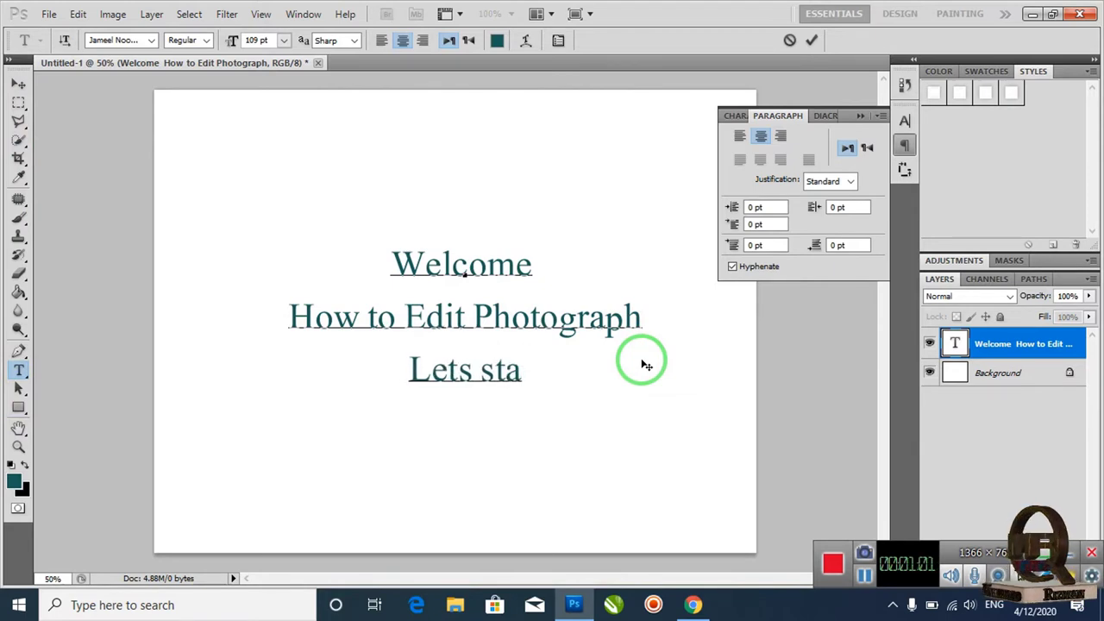
type("rt")
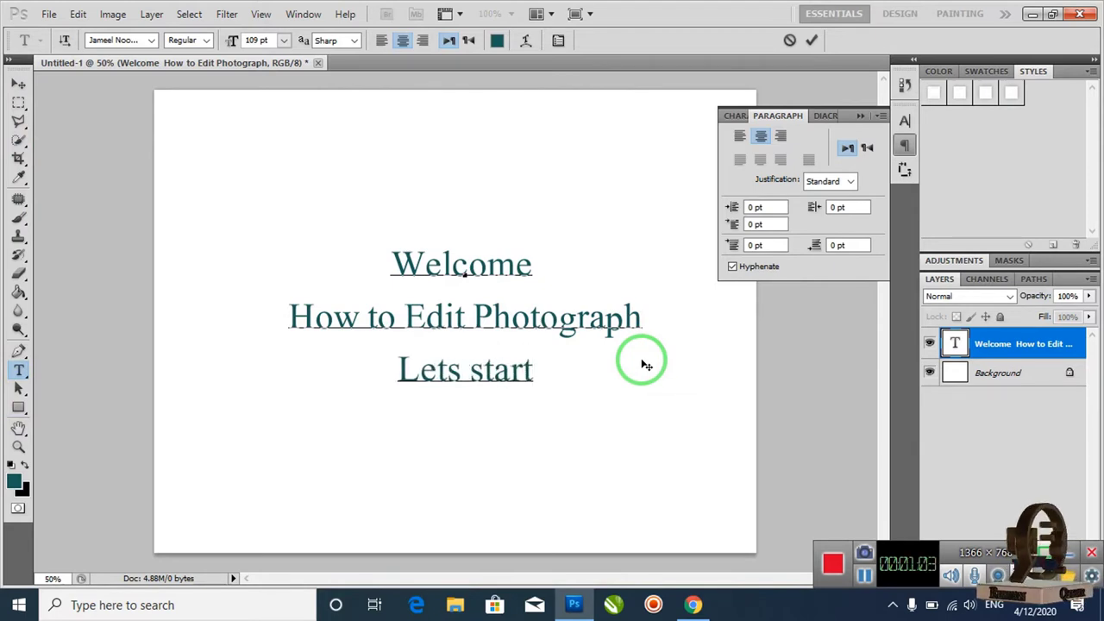
- Close the Untitled-1 text document without saving
left_click(17, 83)
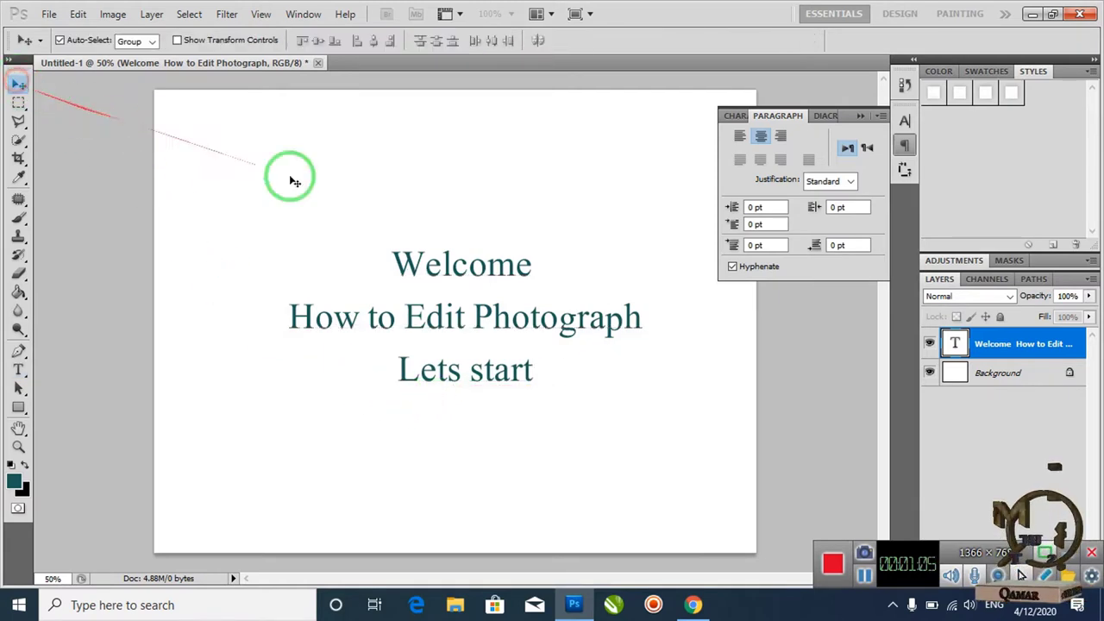
left_click(358, 63)
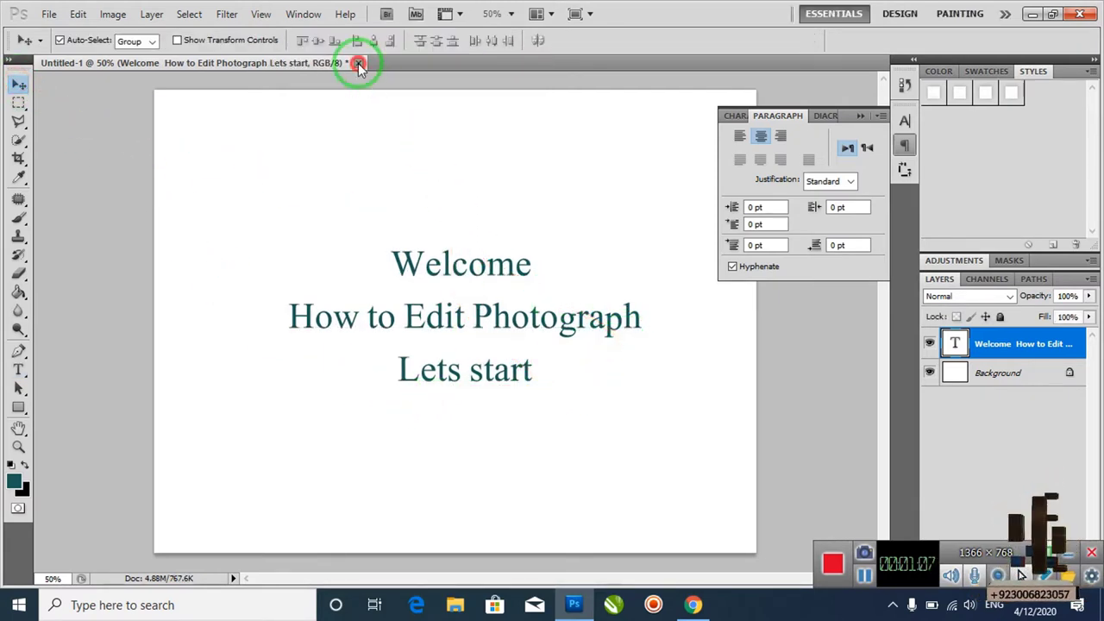
left_click(552, 239)
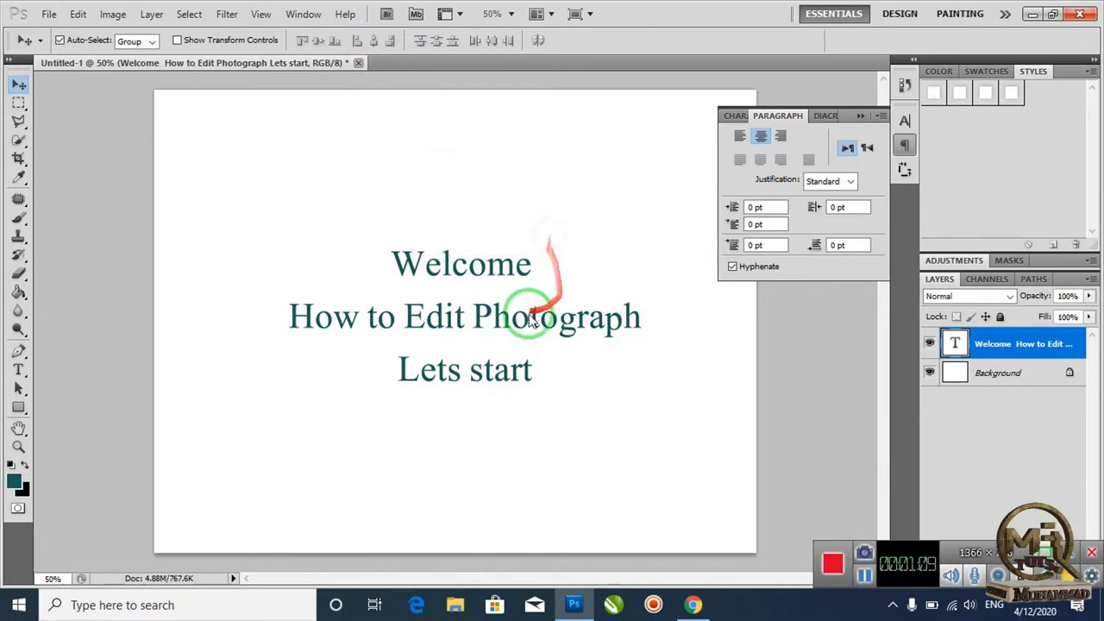
- Open 'WhatsApp Image 2020-04-01 at 6.48.35 PM.jpeg' from Downloads and zoom in on it
double_click(569, 245)
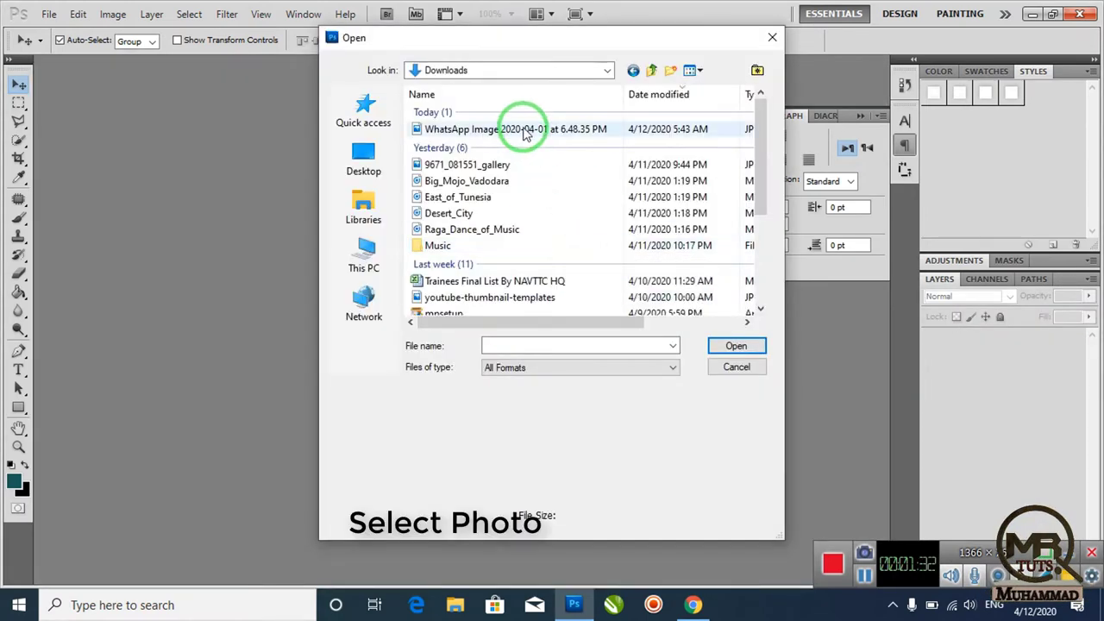
double_click(522, 129)
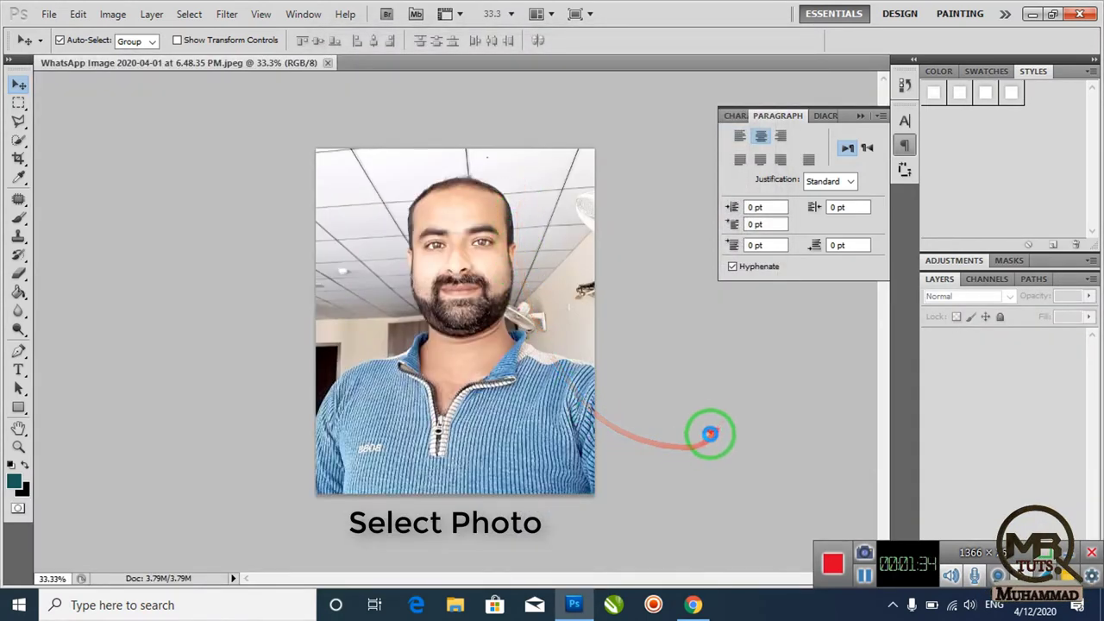
left_click(704, 441)
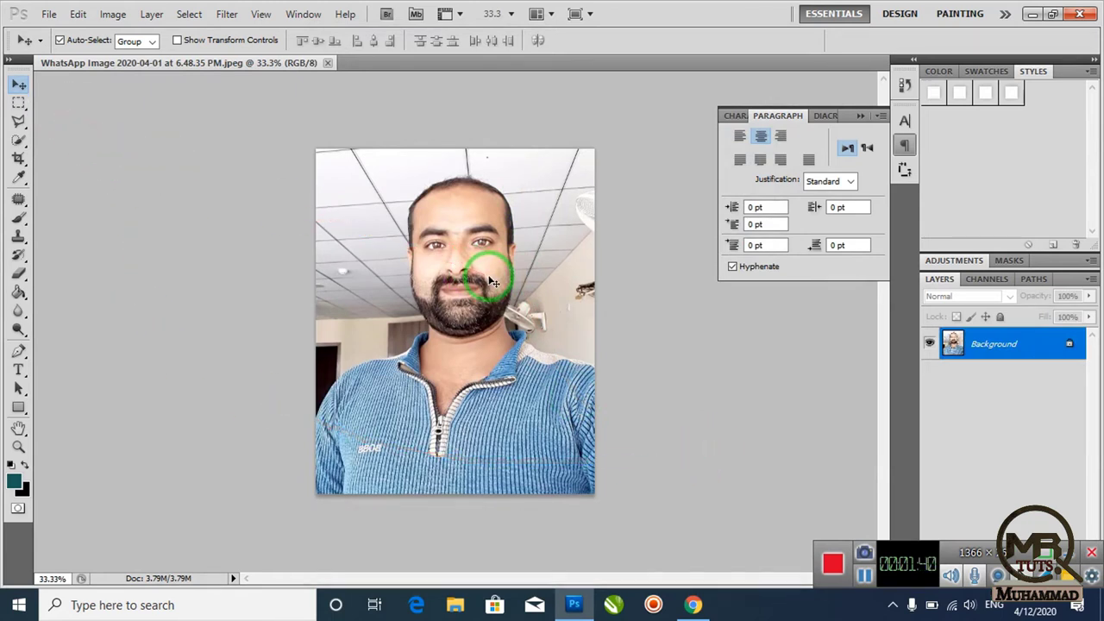
key("ctrl+plus")
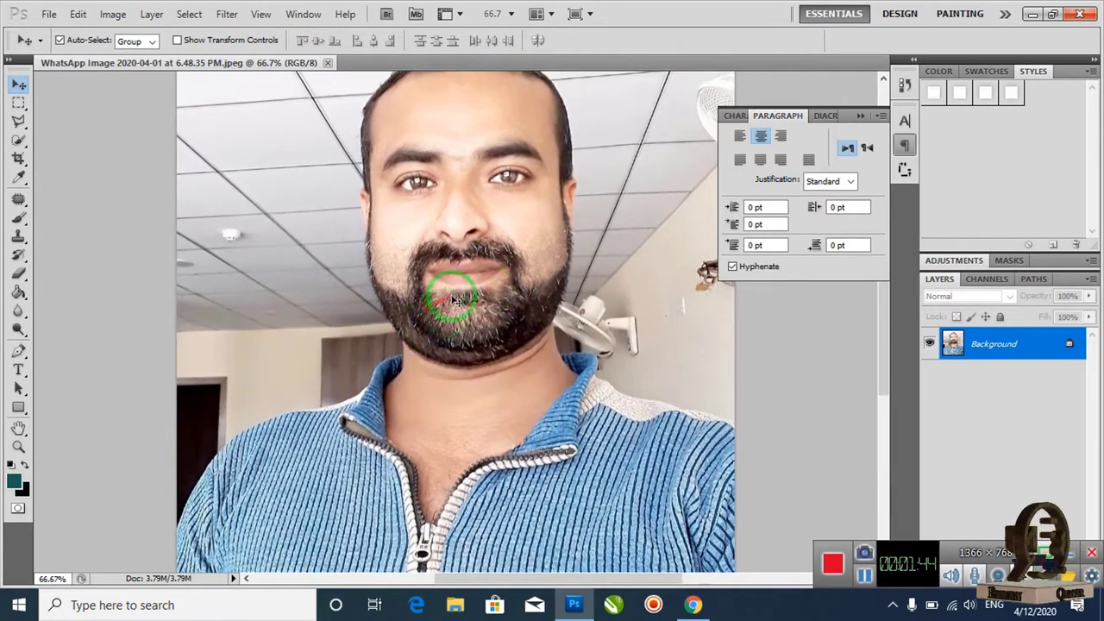
scroll(451, 296, "up", 2)
scroll(460, 297, "down", 2)
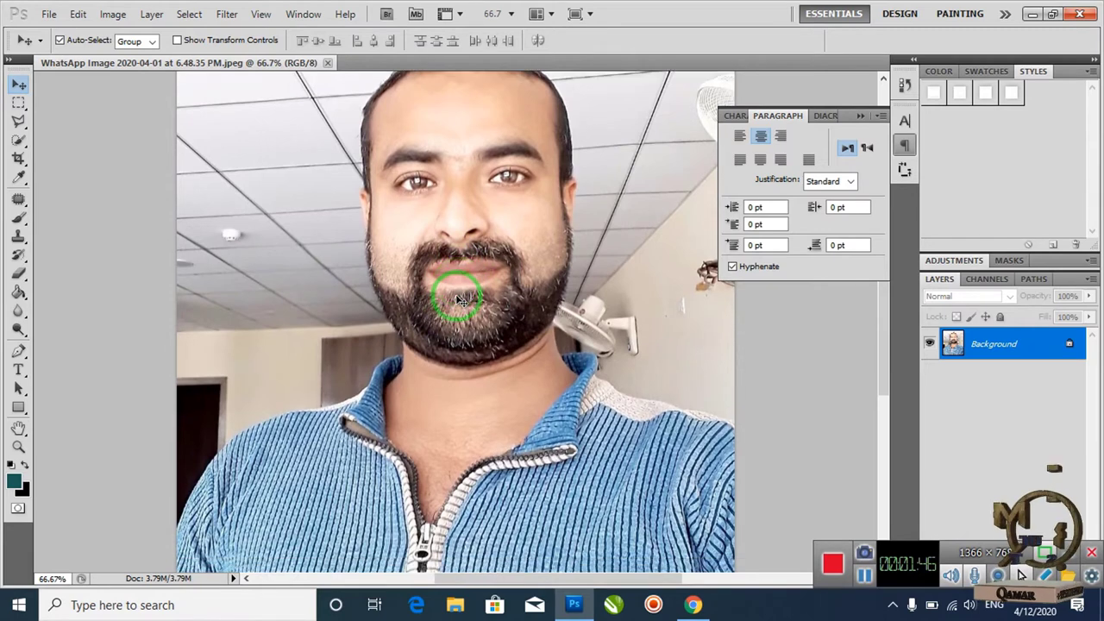
scroll(290, 374, "up", 1)
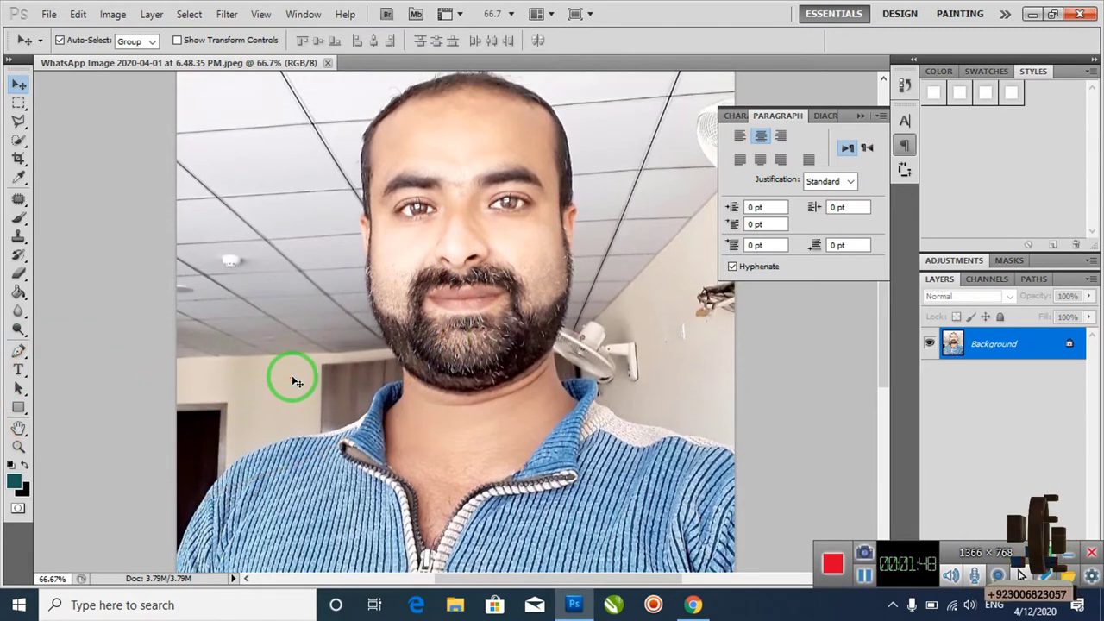
scroll(293, 380, "up", 2)
scroll(294, 382, "up", 1)
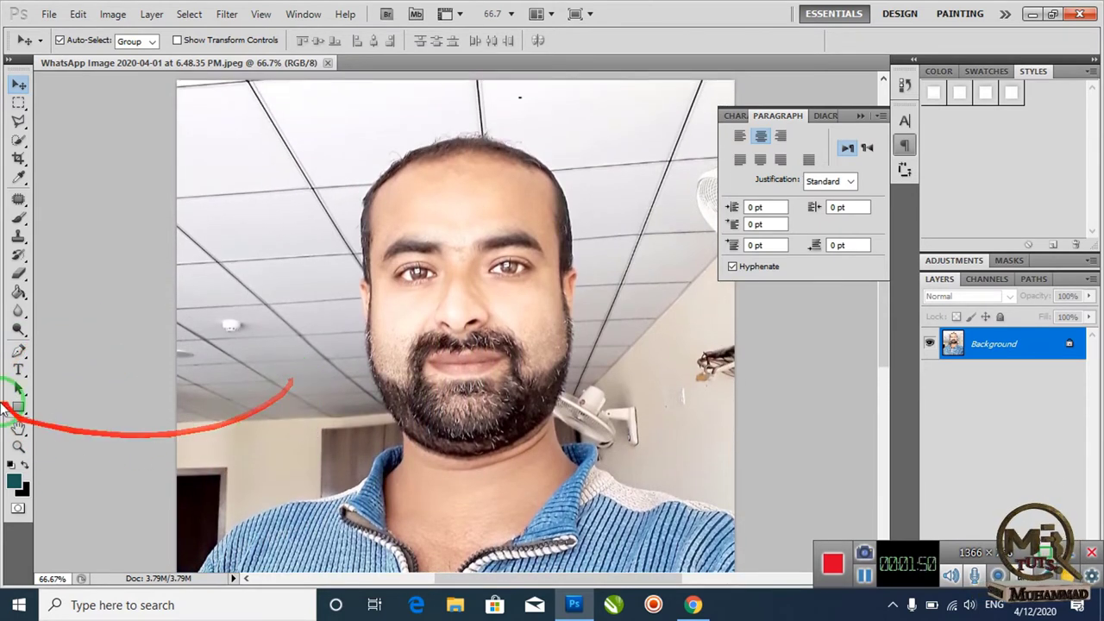
- With the Polygonal Lasso, trace points up the jawline and the side of the face
left_click_drag(23, 124, 84, 139)
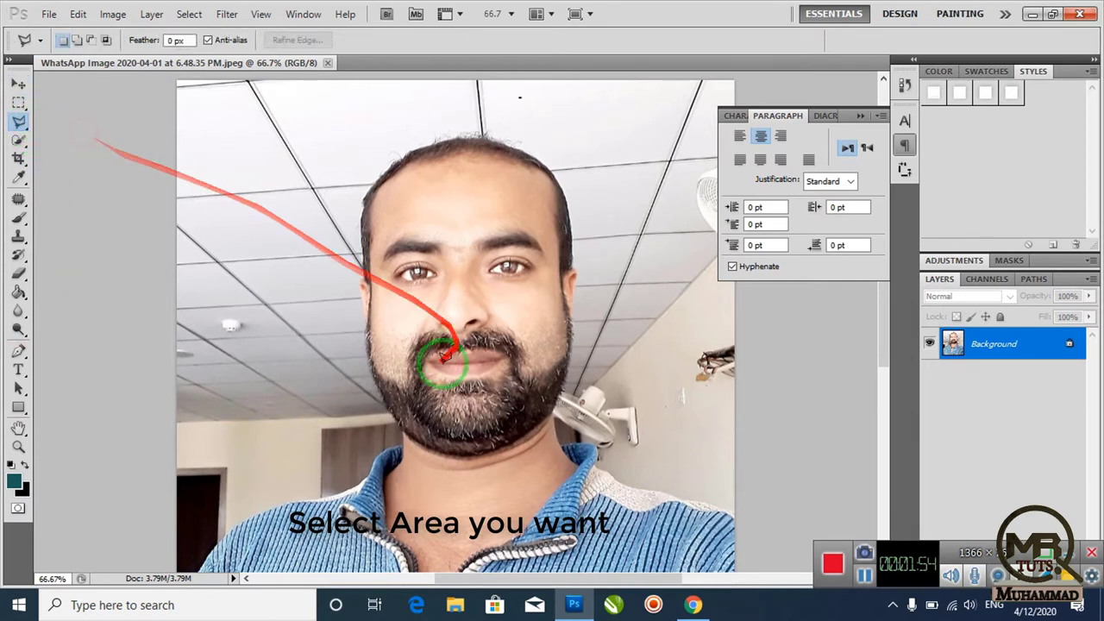
left_click(403, 420)
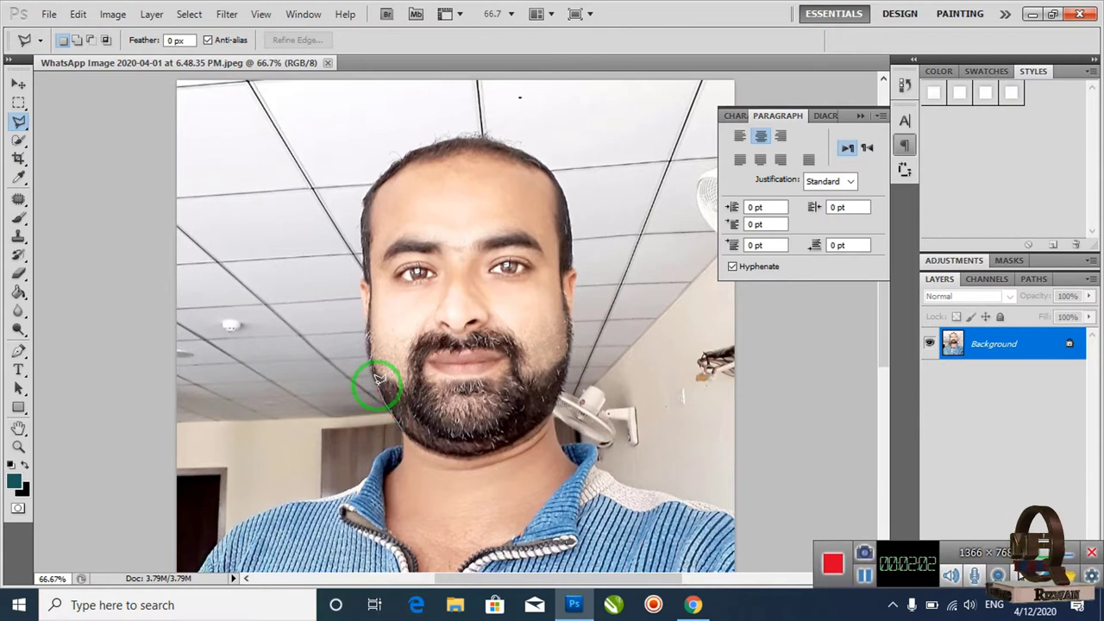
left_click(374, 383)
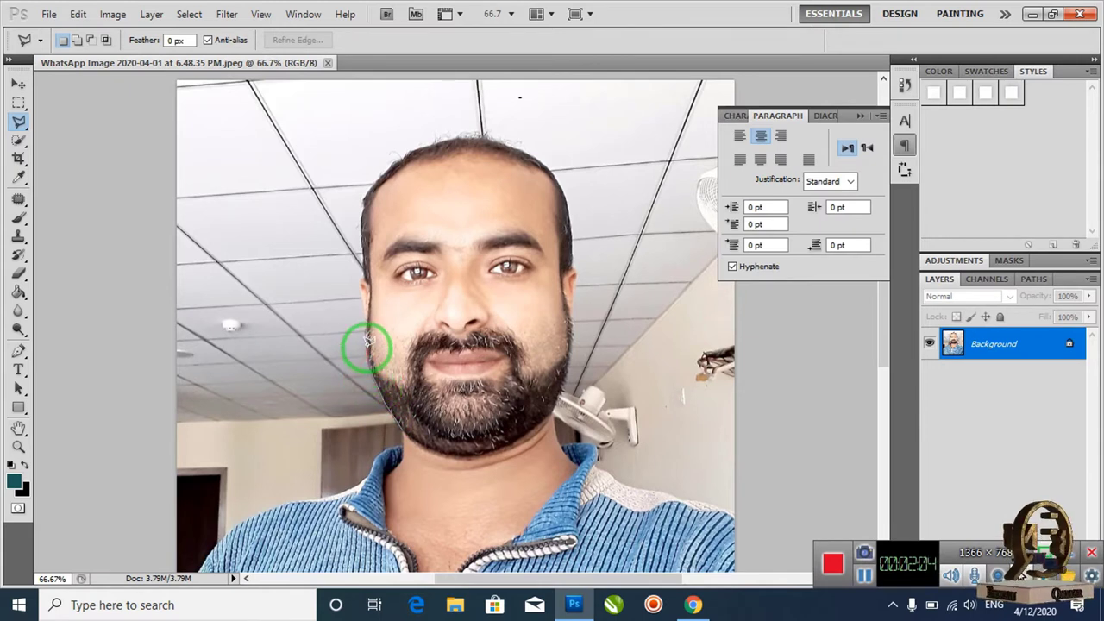
left_click(367, 343)
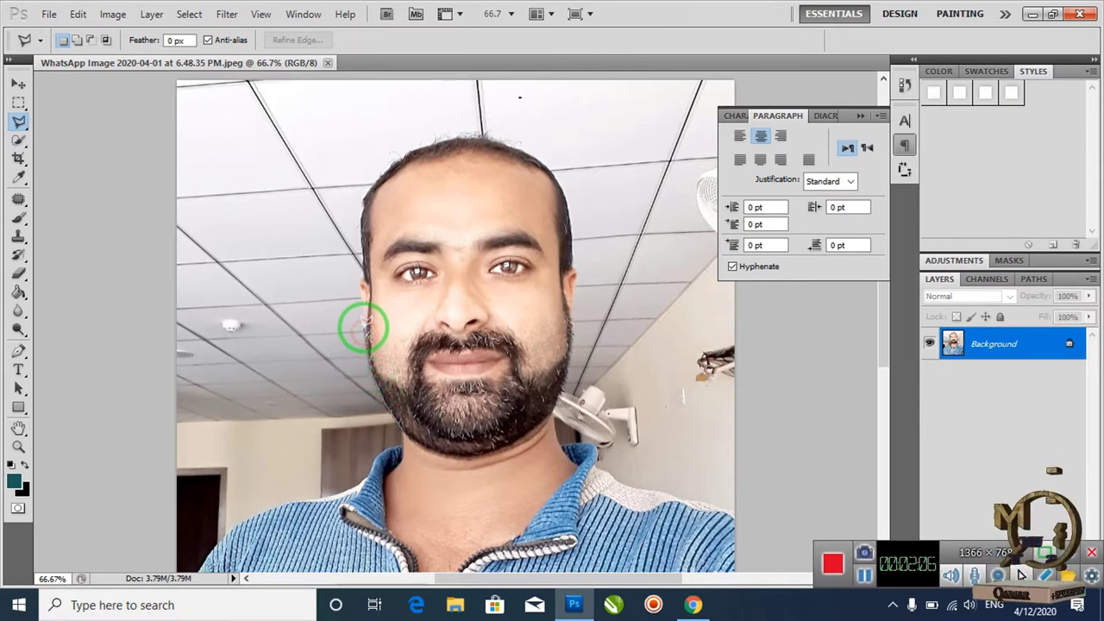
left_click(365, 324)
left_click(360, 302)
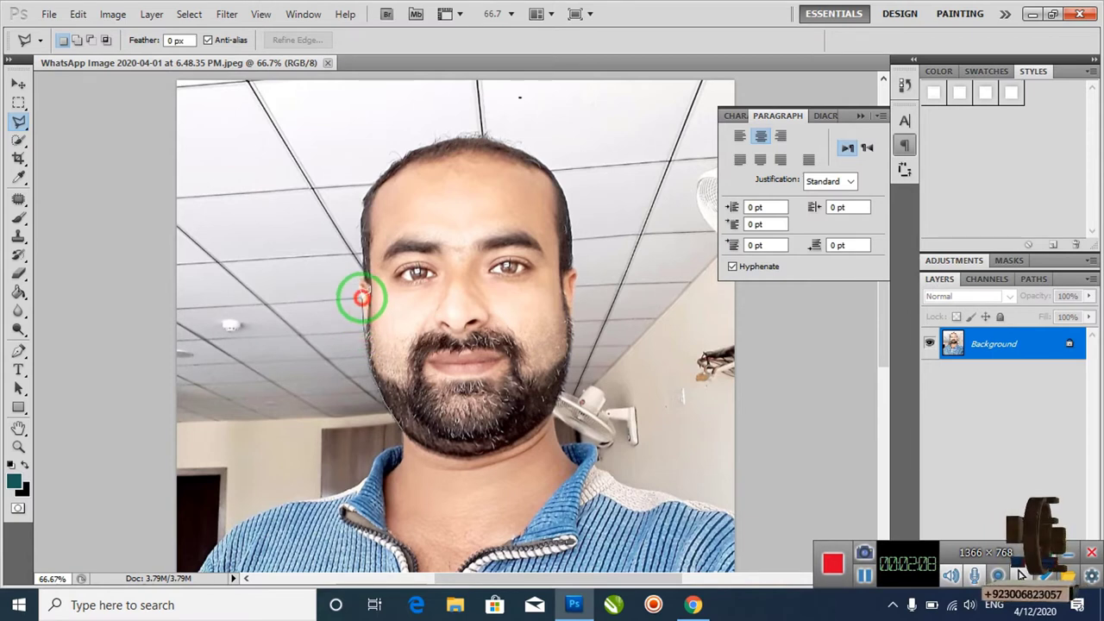
left_click(358, 288)
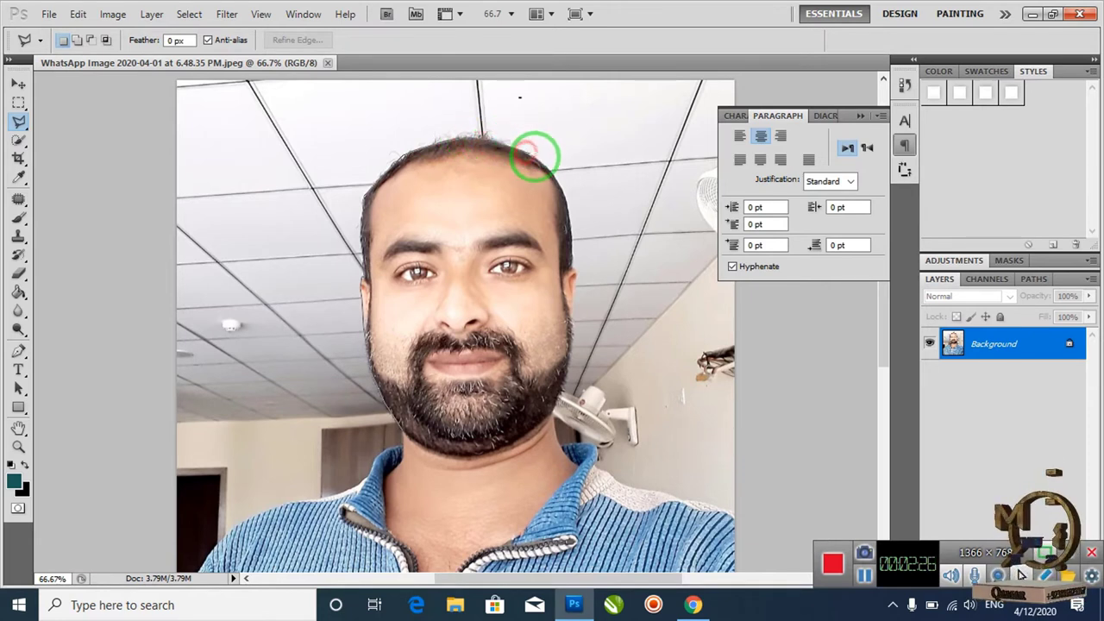
- Continue the outline over the hair and down the beard, neck and collar, then close it
left_click(562, 186)
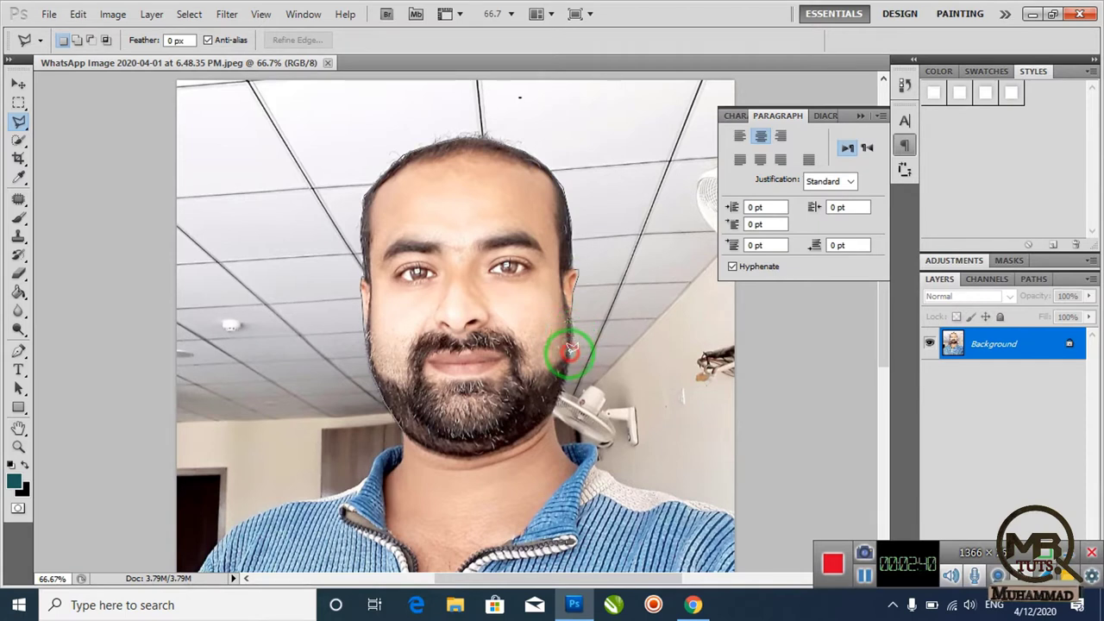
left_click(555, 401)
left_click(560, 425)
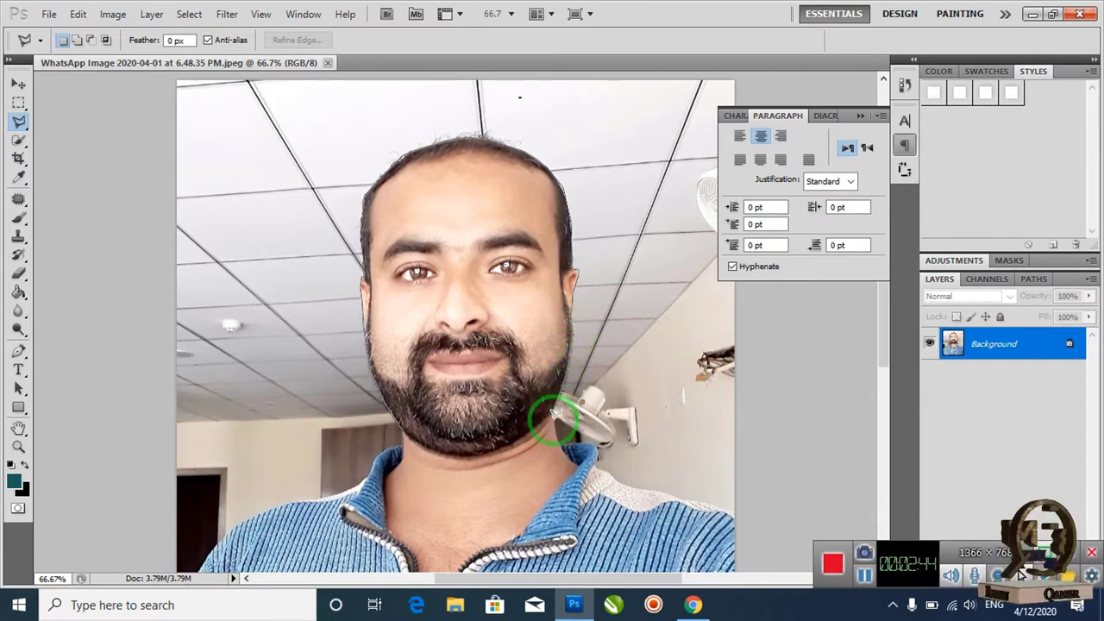
left_click(578, 454)
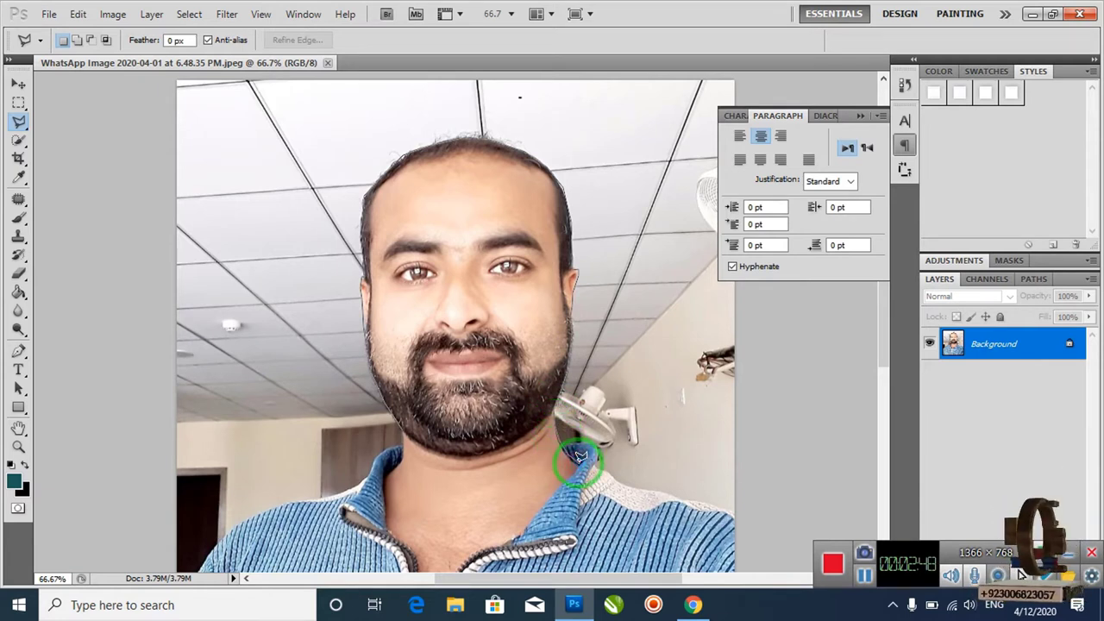
left_click(561, 487)
left_click(533, 514)
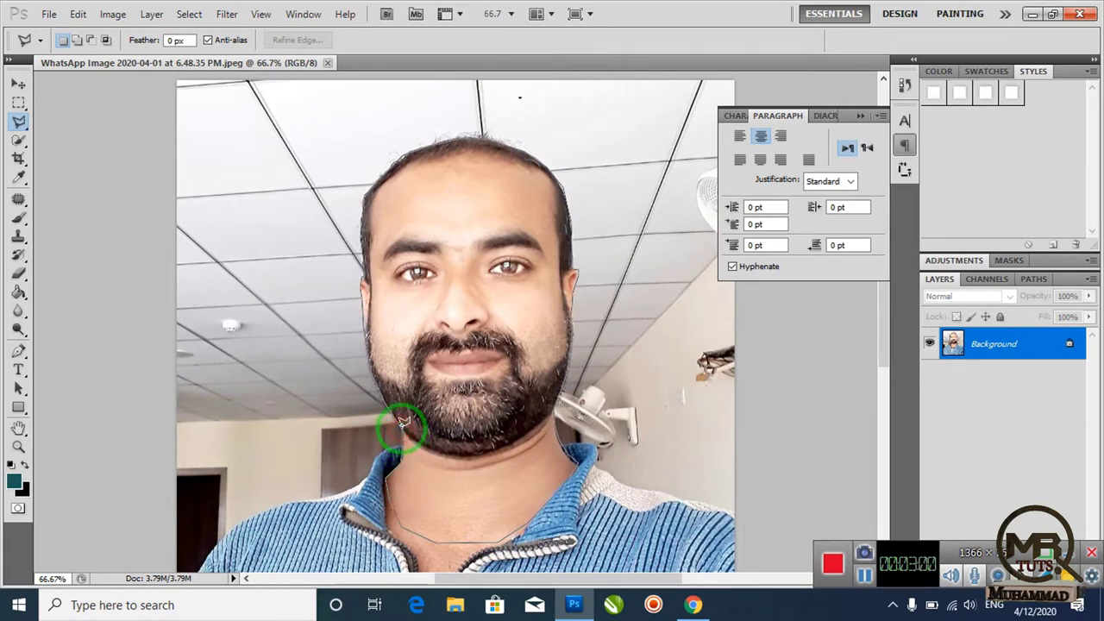
left_click(404, 426)
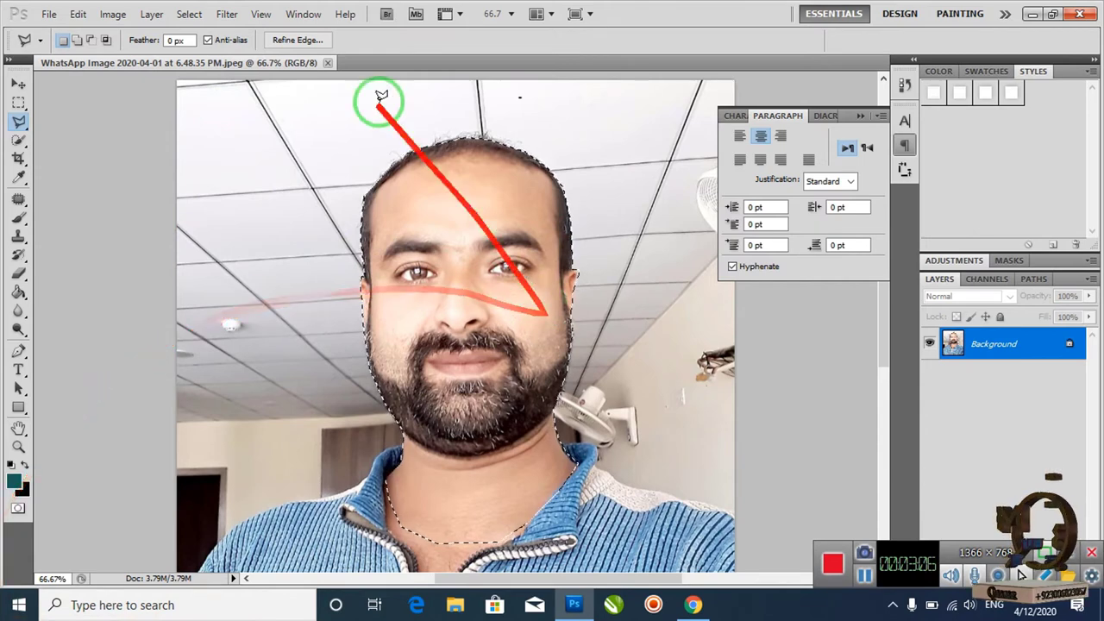
- Create a new Untitled-1 document and paste the suit-and-tie image into it
left_click(50, 14)
left_click(62, 31)
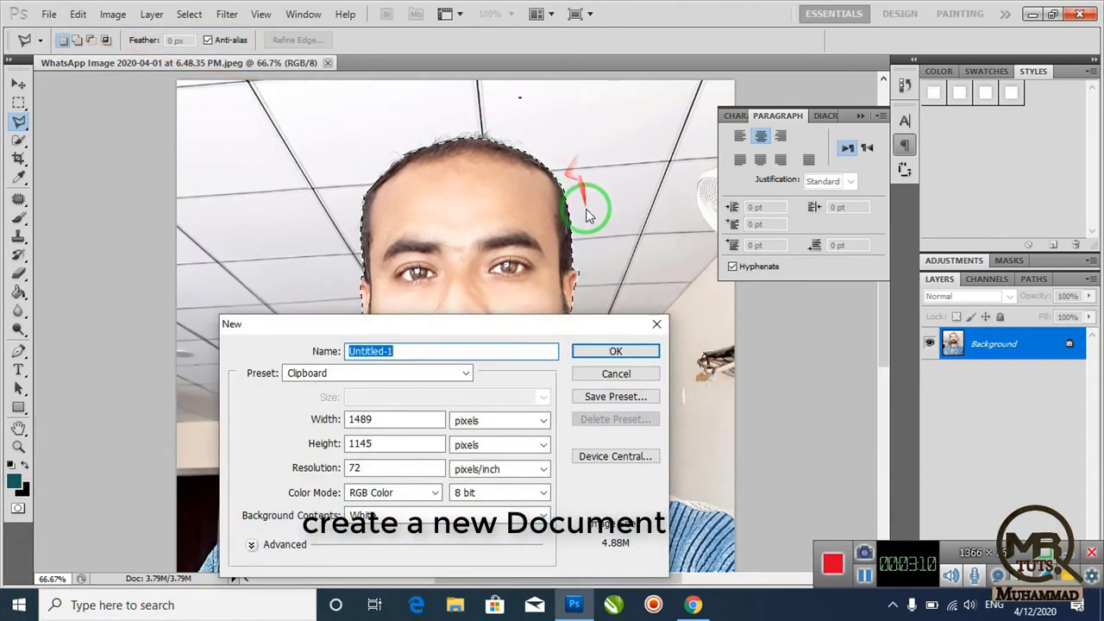
left_click(623, 352)
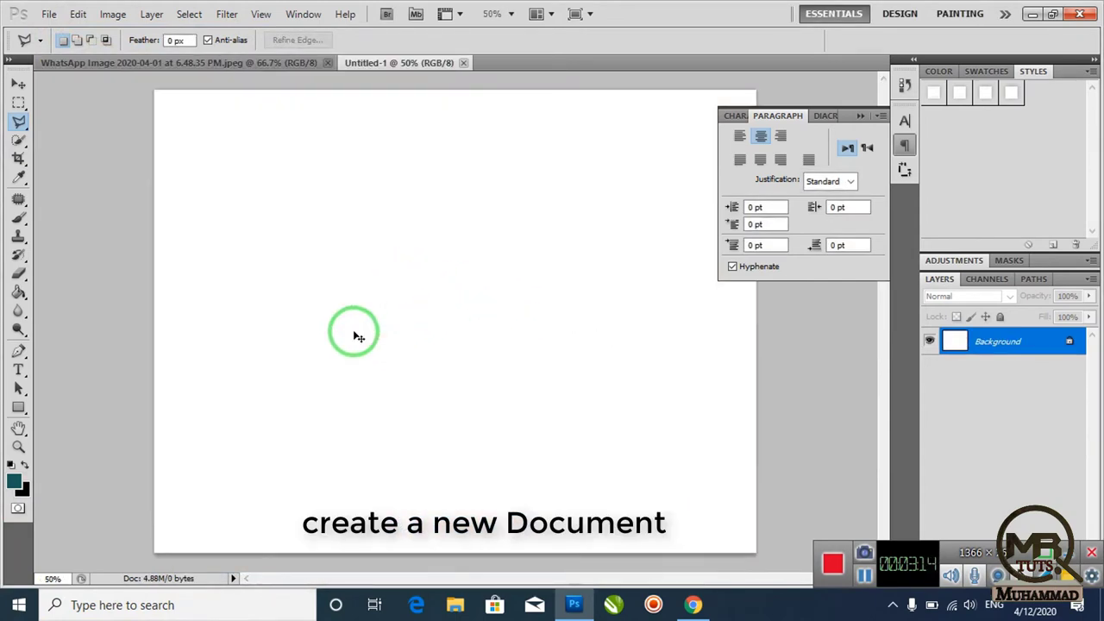
key("ctrl+v")
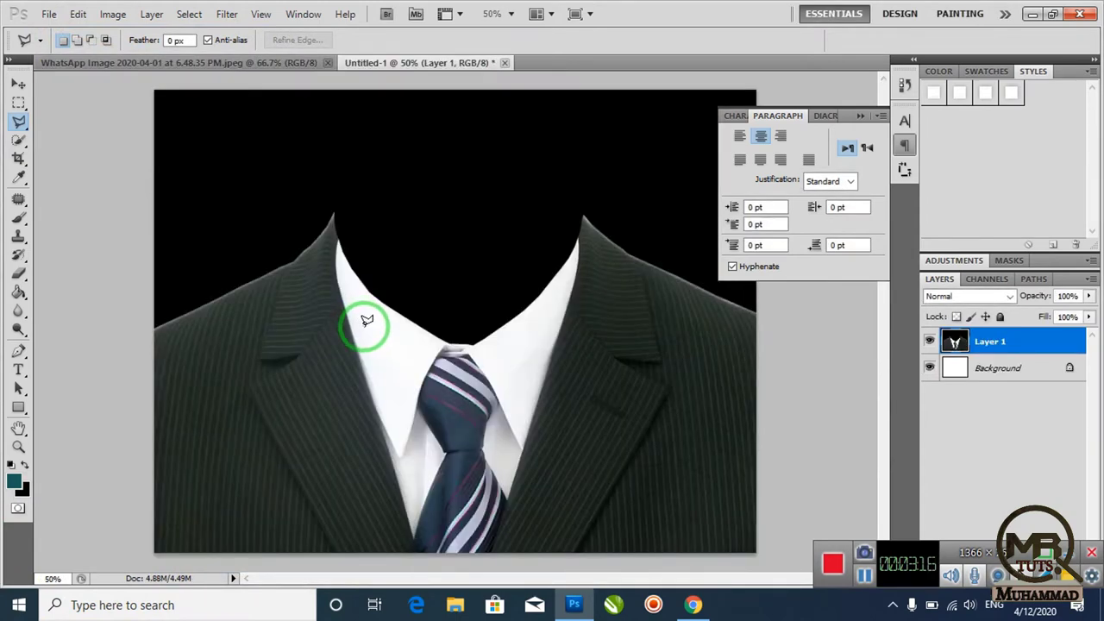
left_click(17, 87)
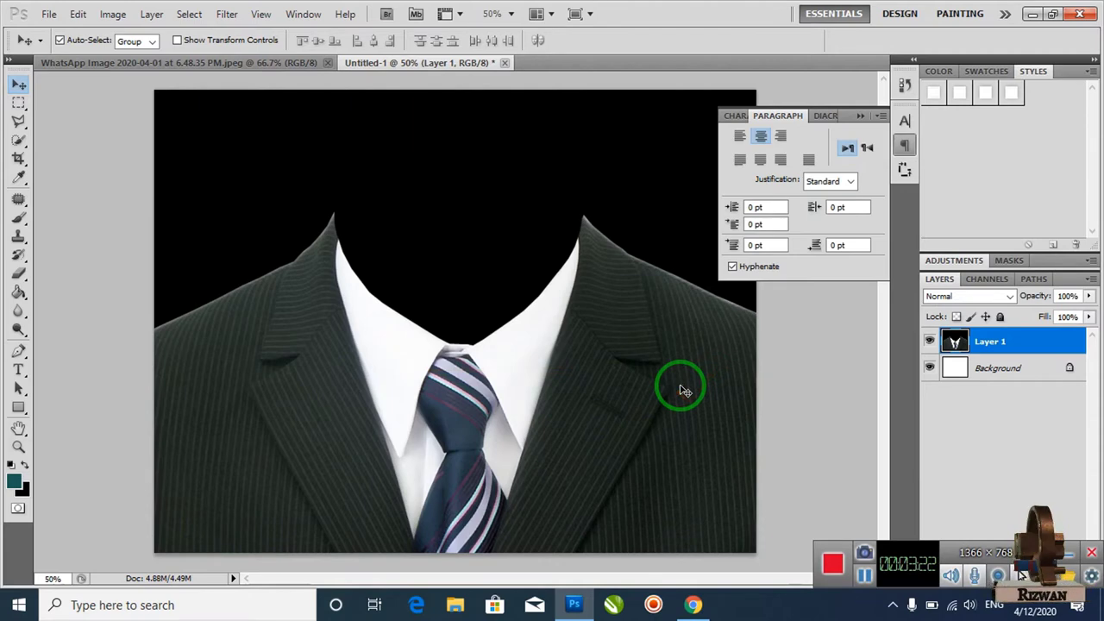
left_click(269, 65)
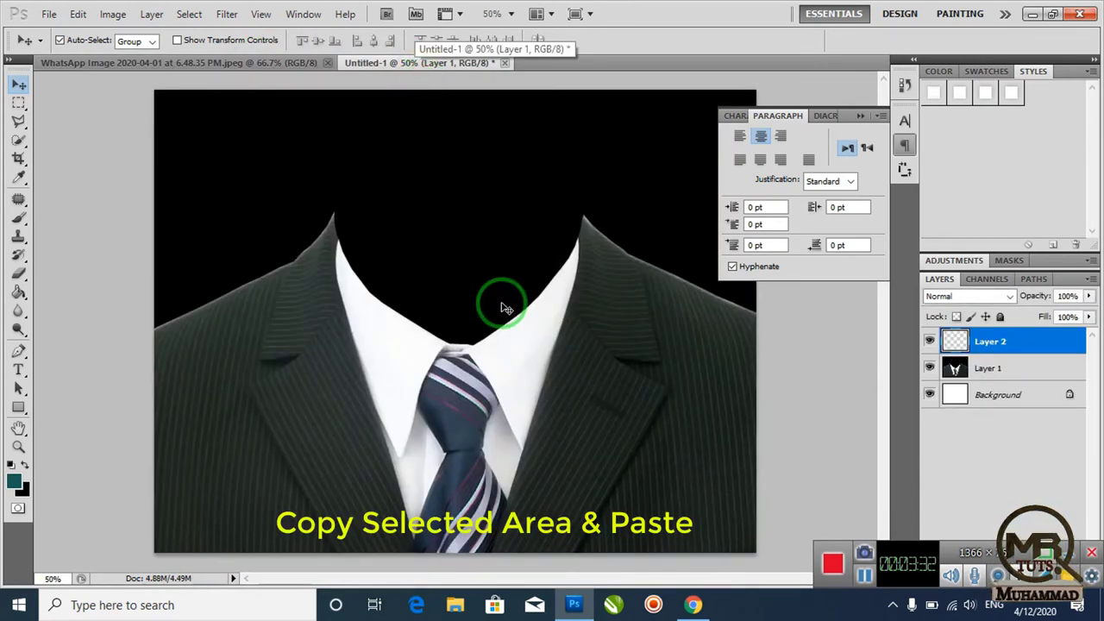
- Paste the selected head into Untitled-1 and move it higher on the suit
key("ctrl+v")
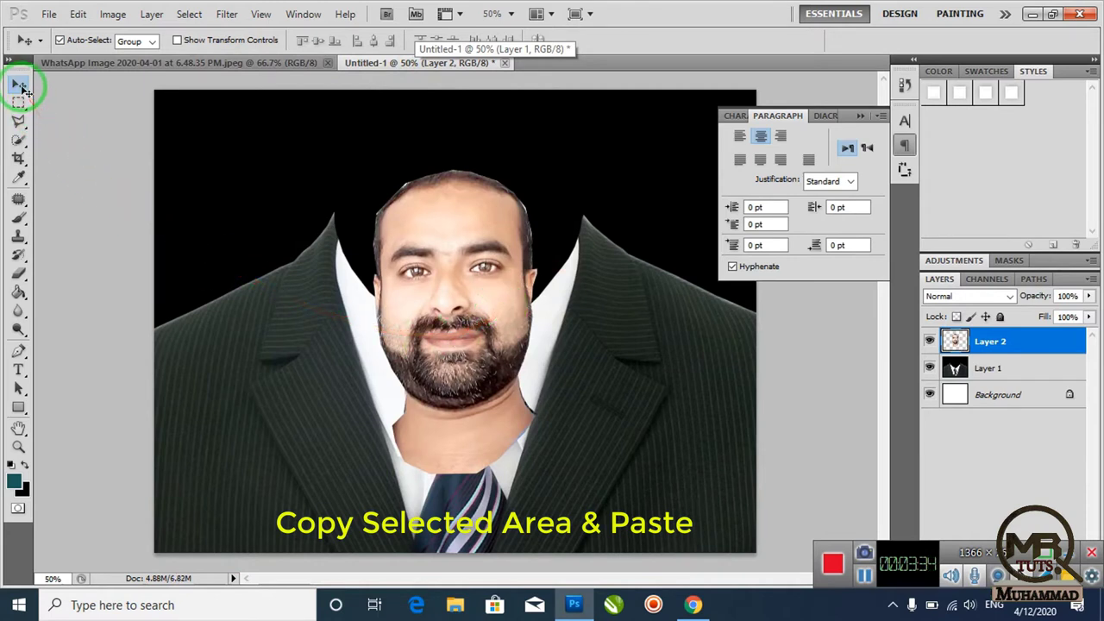
left_click(288, 329)
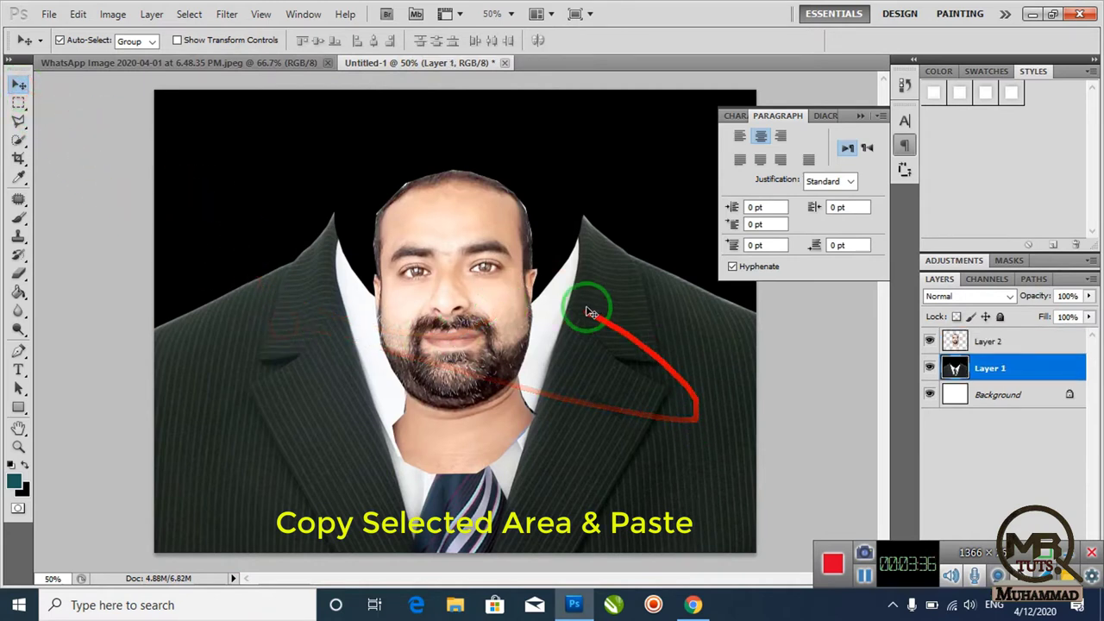
left_click_drag(483, 276, 479, 179)
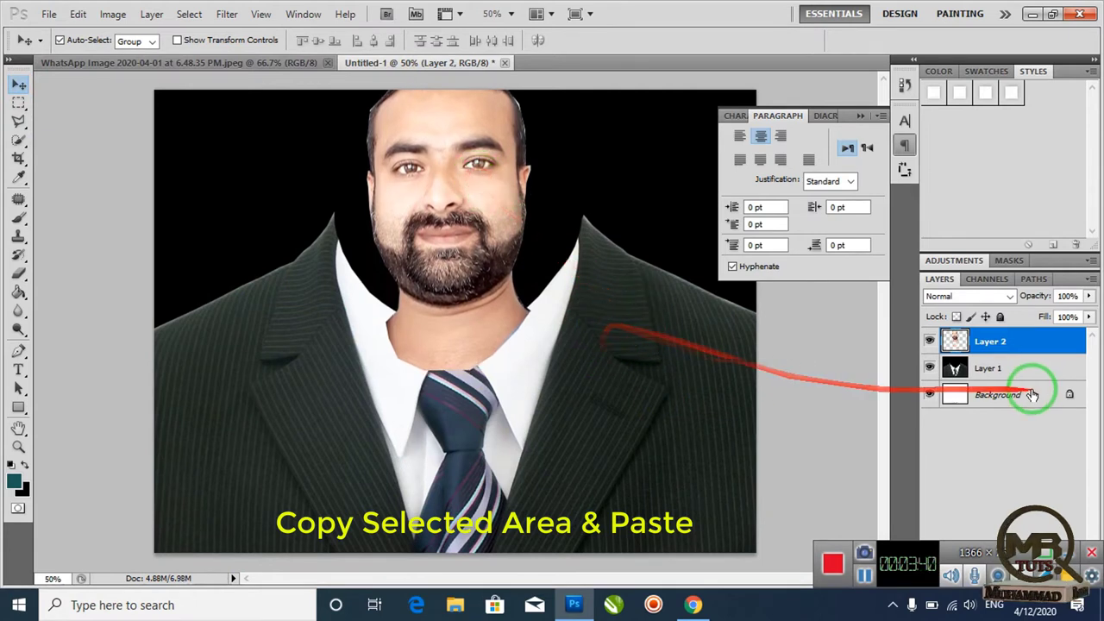
- Free-transform the suit on Layer 1 so it sits scaled beneath the face
left_click(989, 371)
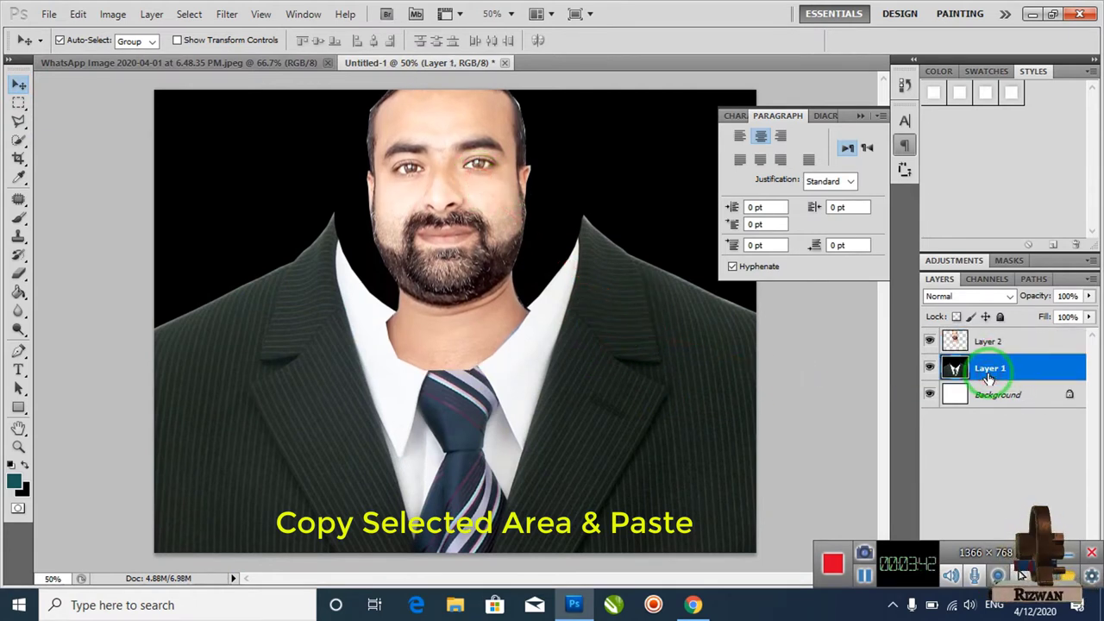
key("ctrl+t")
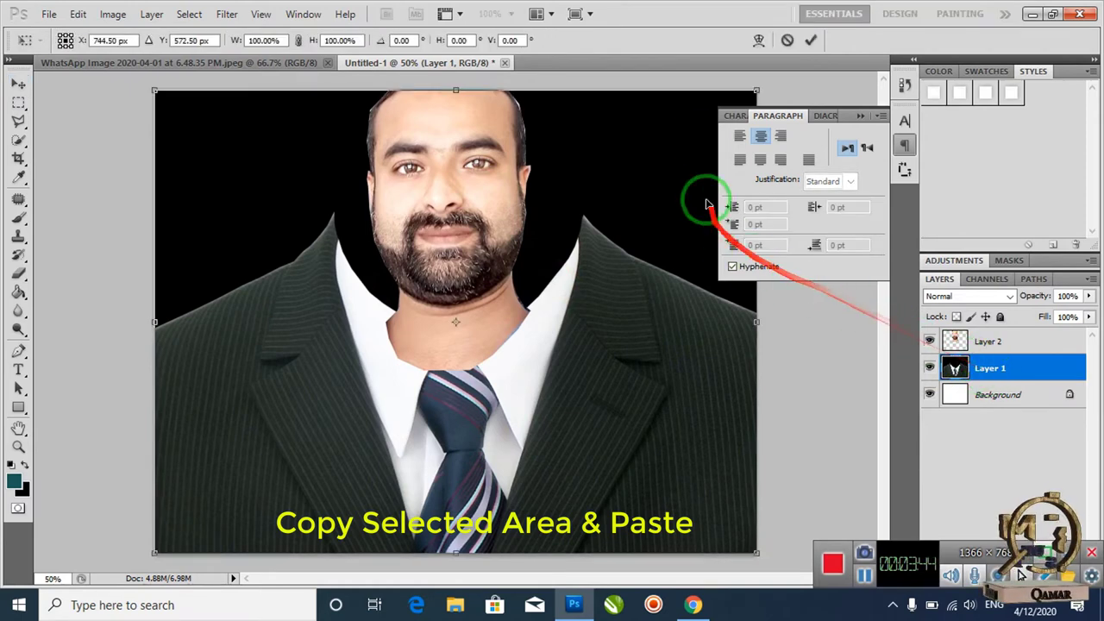
left_click_drag(754, 89, 575, 191)
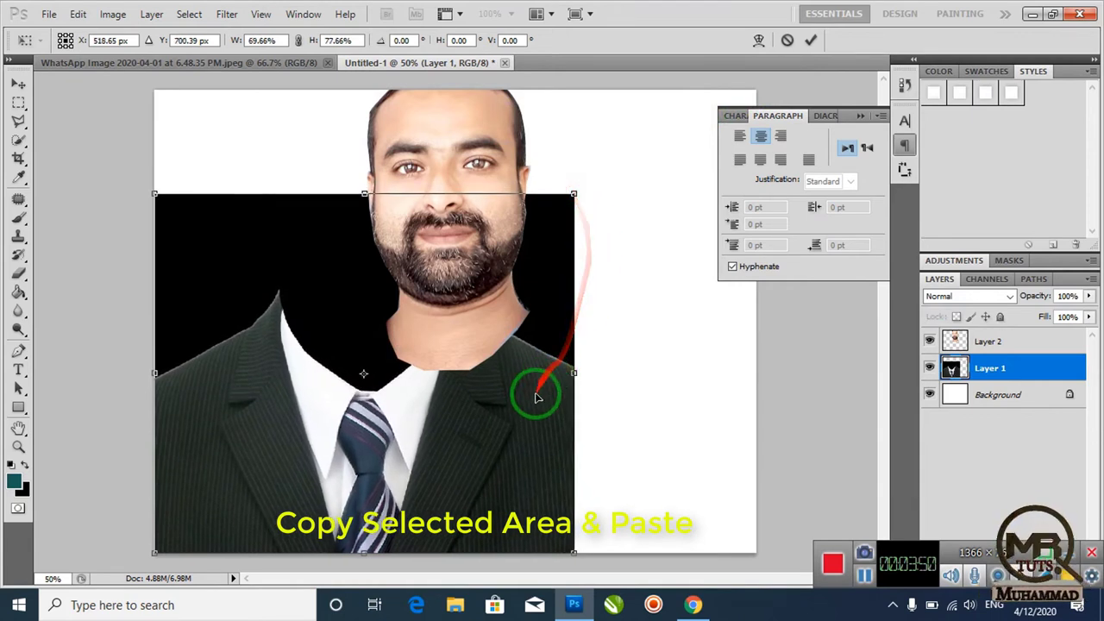
left_click_drag(536, 397, 606, 414)
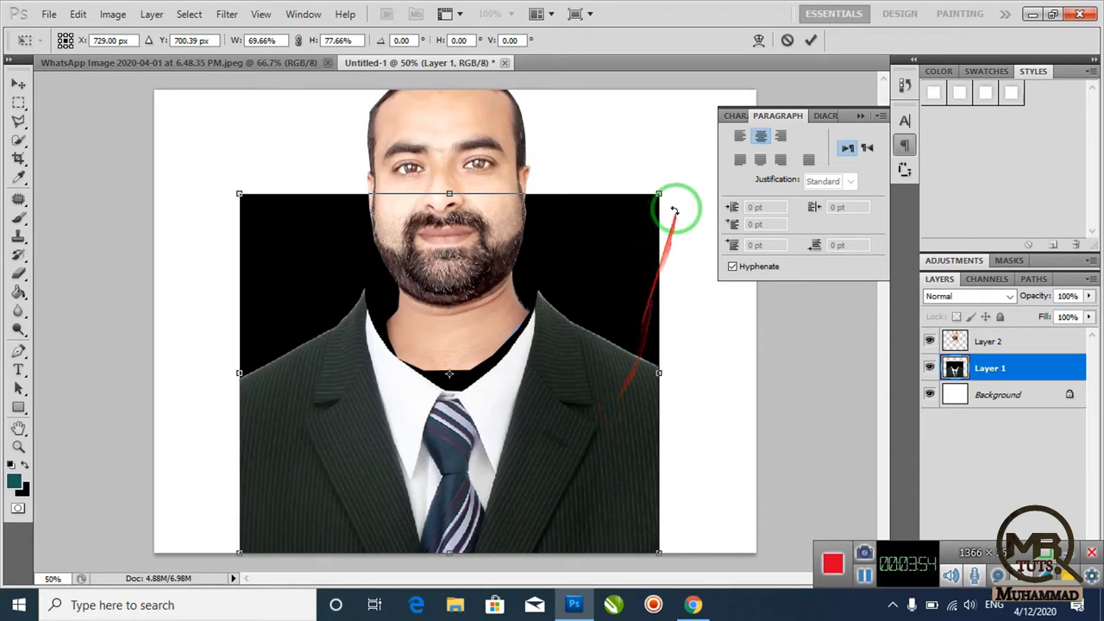
left_click_drag(659, 195, 551, 305)
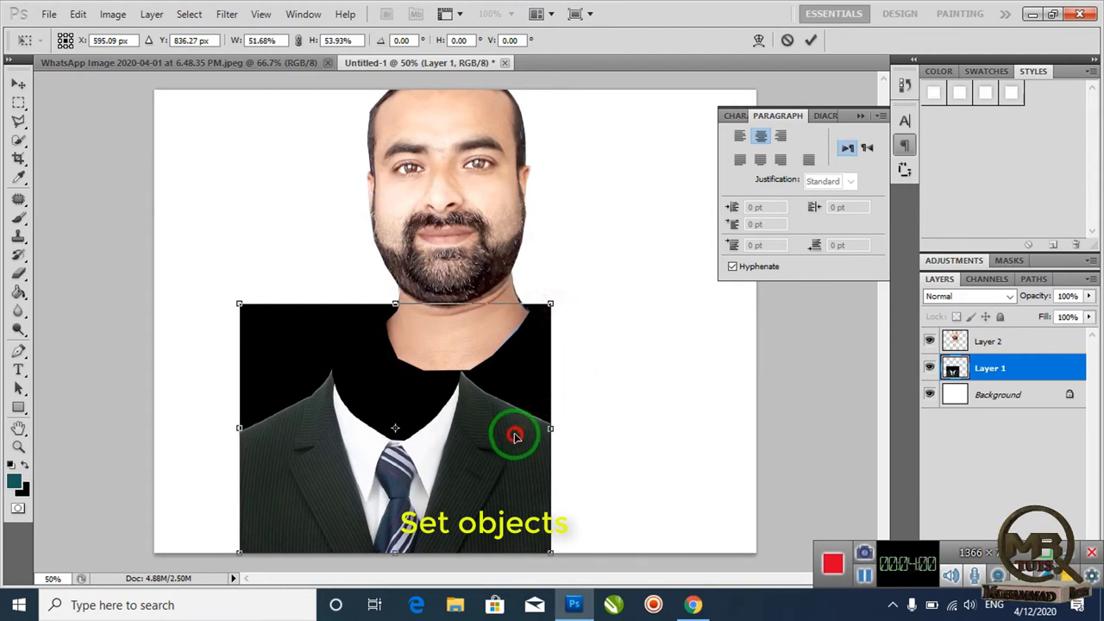
mouse_move(514, 436)
left_mouse_down()
mouse_move(572, 350)
mouse_move(581, 368)
left_mouse_up()
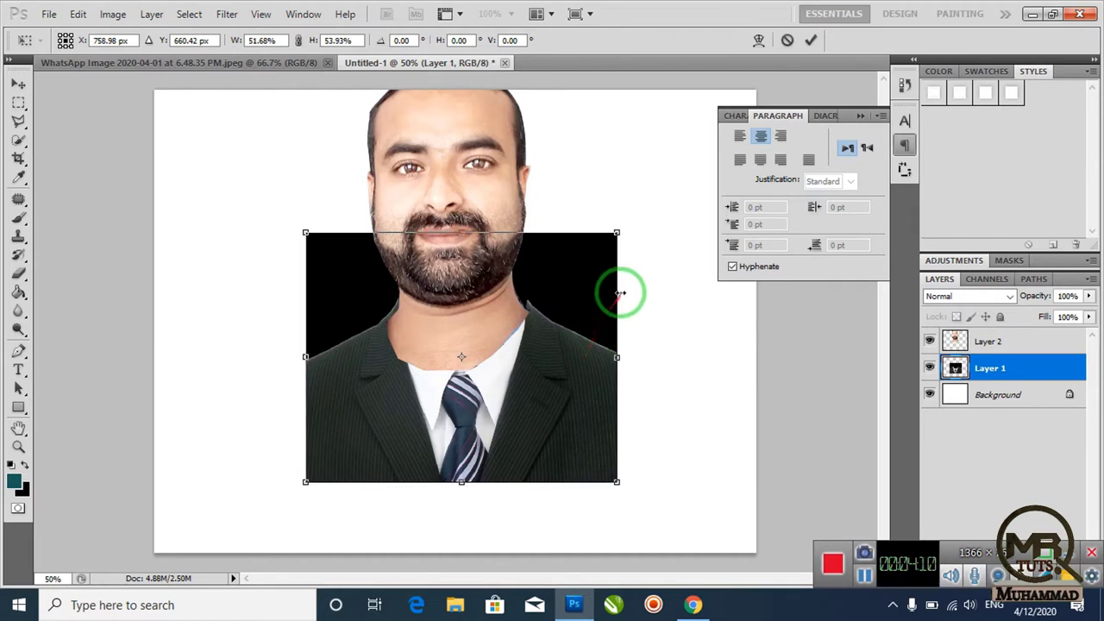
mouse_move(617, 233)
left_mouse_down()
mouse_move(646, 214)
mouse_move(648, 190)
left_mouse_up()
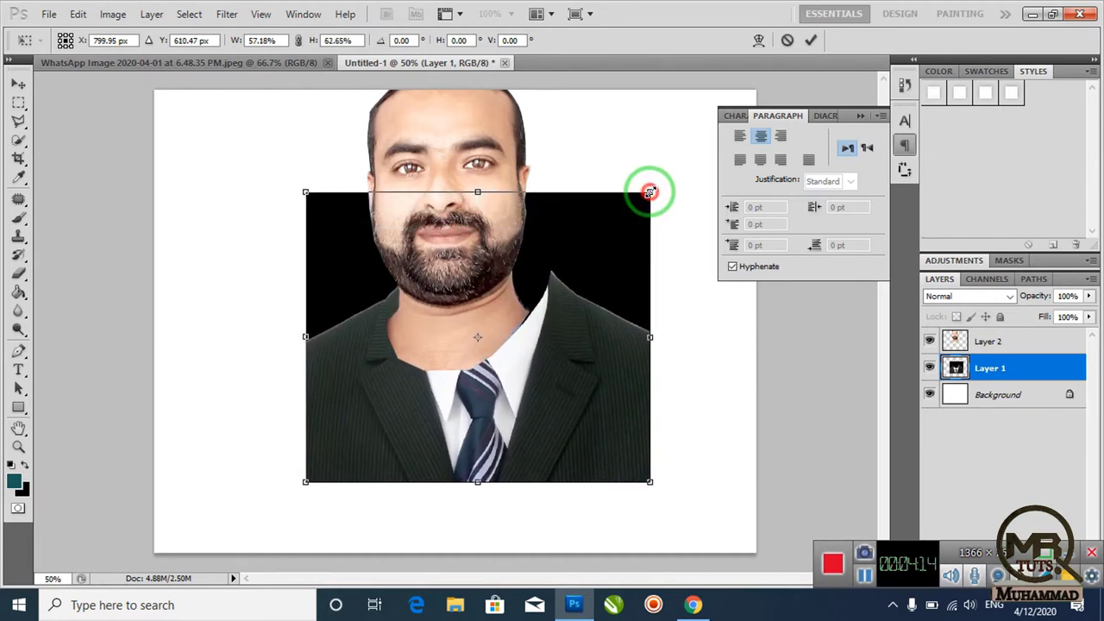
left_click_drag(305, 481, 268, 520)
left_click_drag(465, 437, 455, 442)
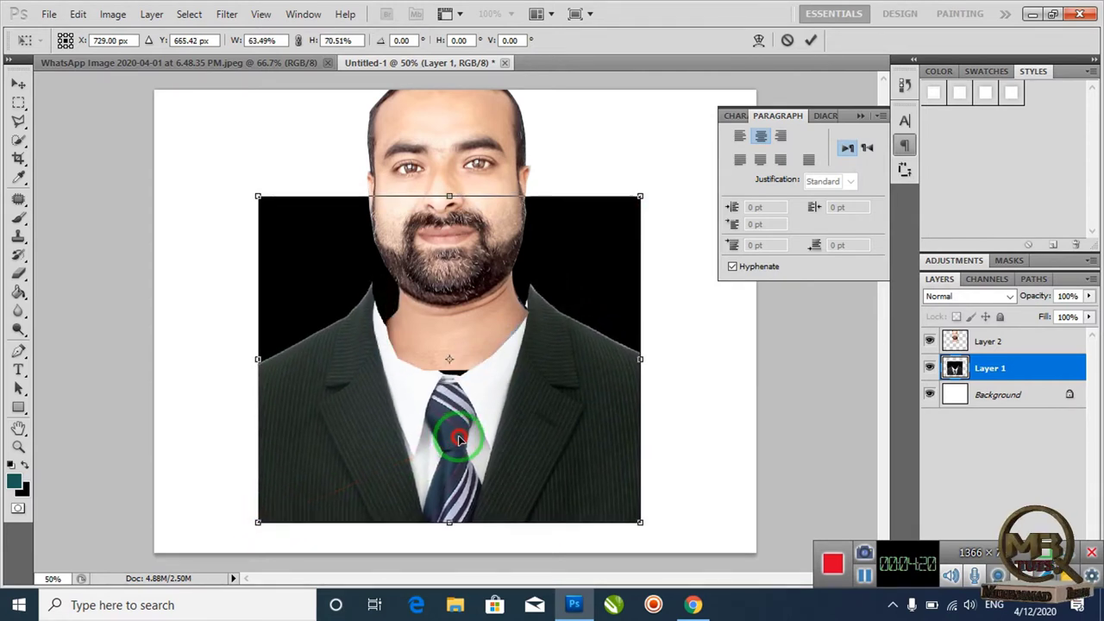
double_click(602, 441)
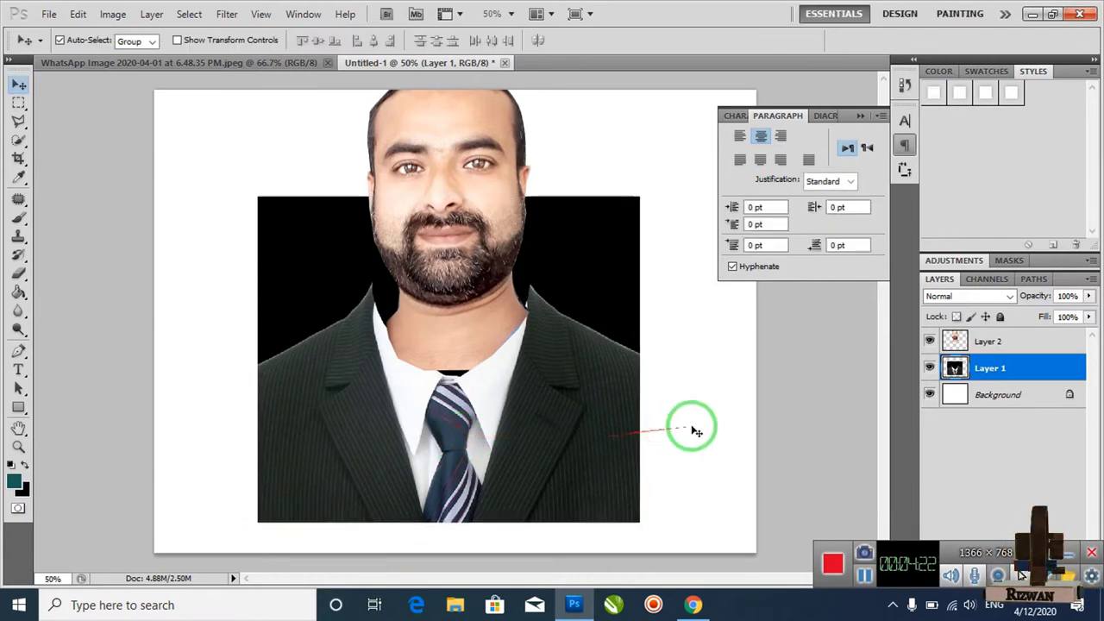
- Move Layer 1 above Layer 2 and Magic Eraser its black backdrop to reveal the face
left_click_drag(1010, 366, 1001, 341)
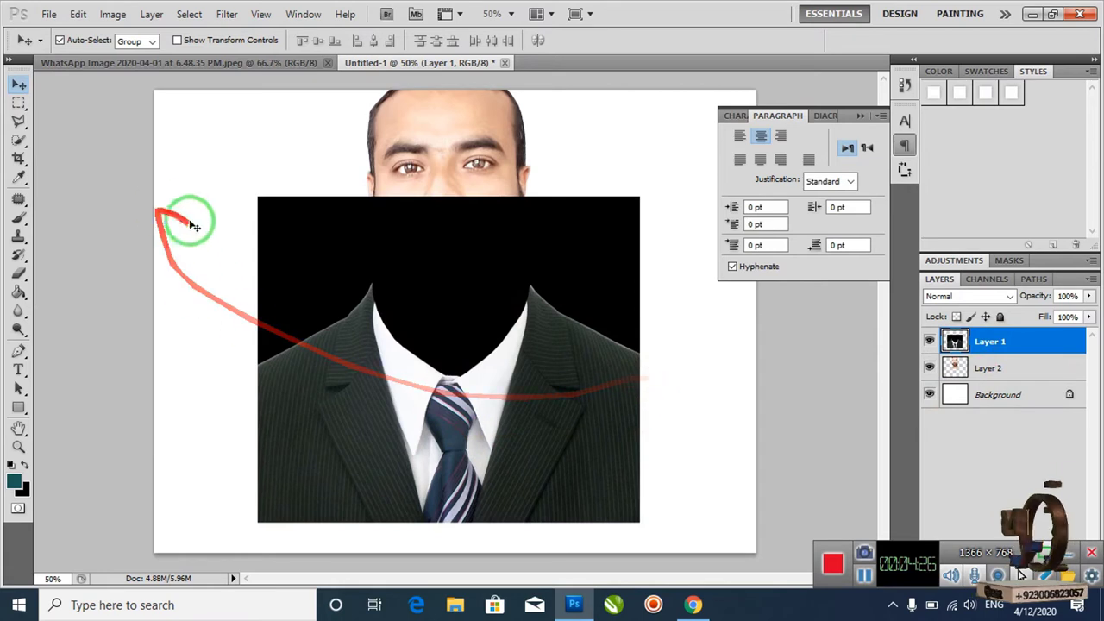
left_click(19, 272)
right_click(19, 272)
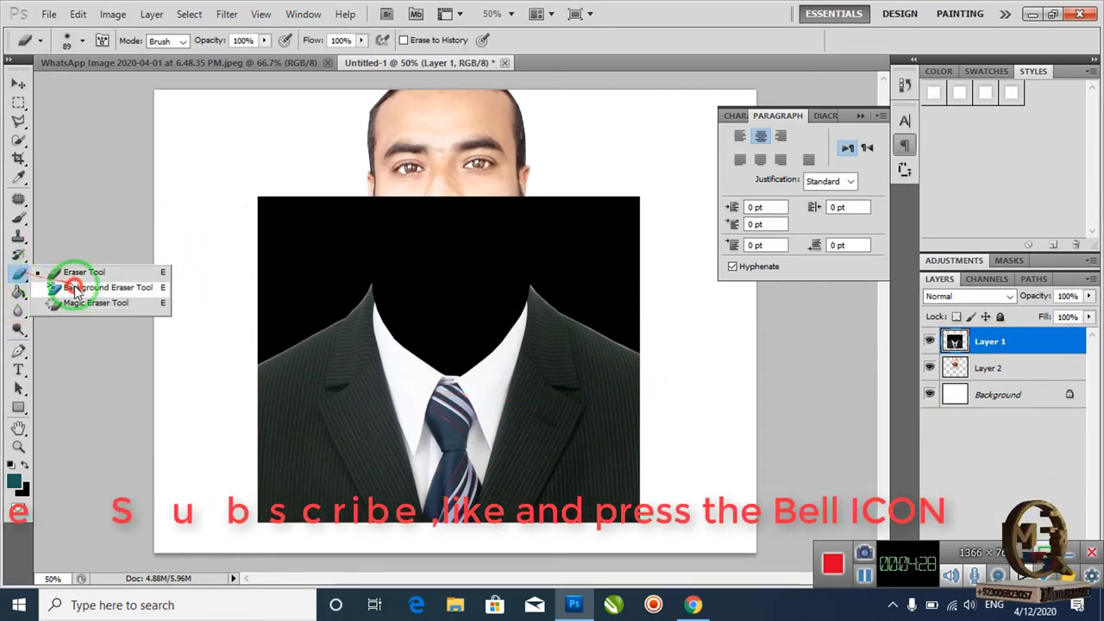
left_click(65, 297)
left_click(392, 263)
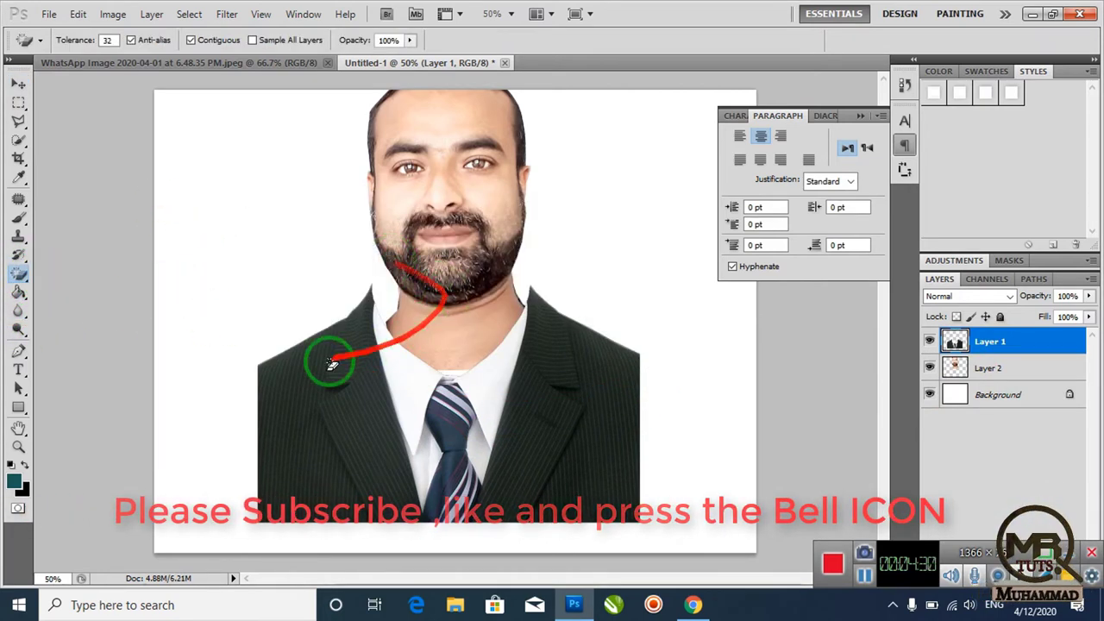
left_click(18, 85)
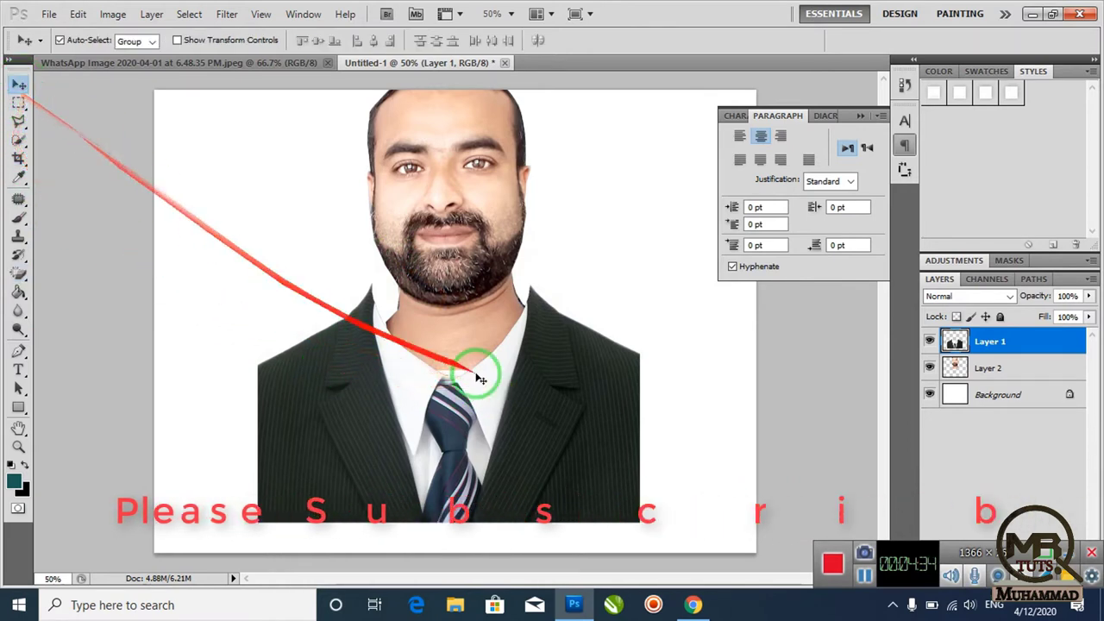
- Narrow the suit from both sides and shorten it from the bottom edge
key("ctrl+t")
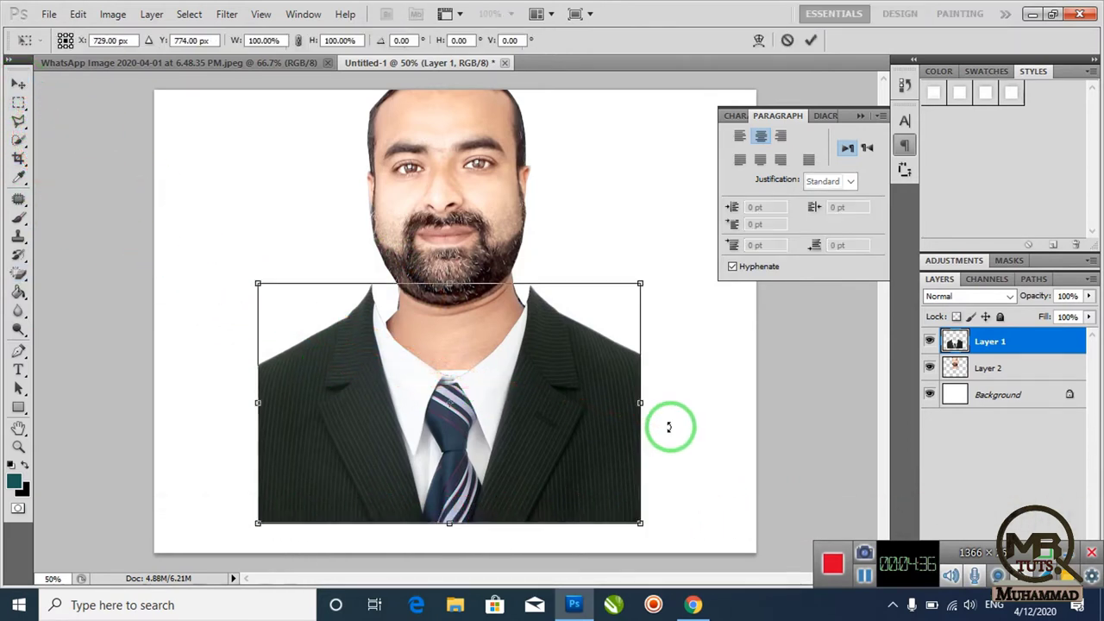
left_click_drag(640, 405, 622, 408)
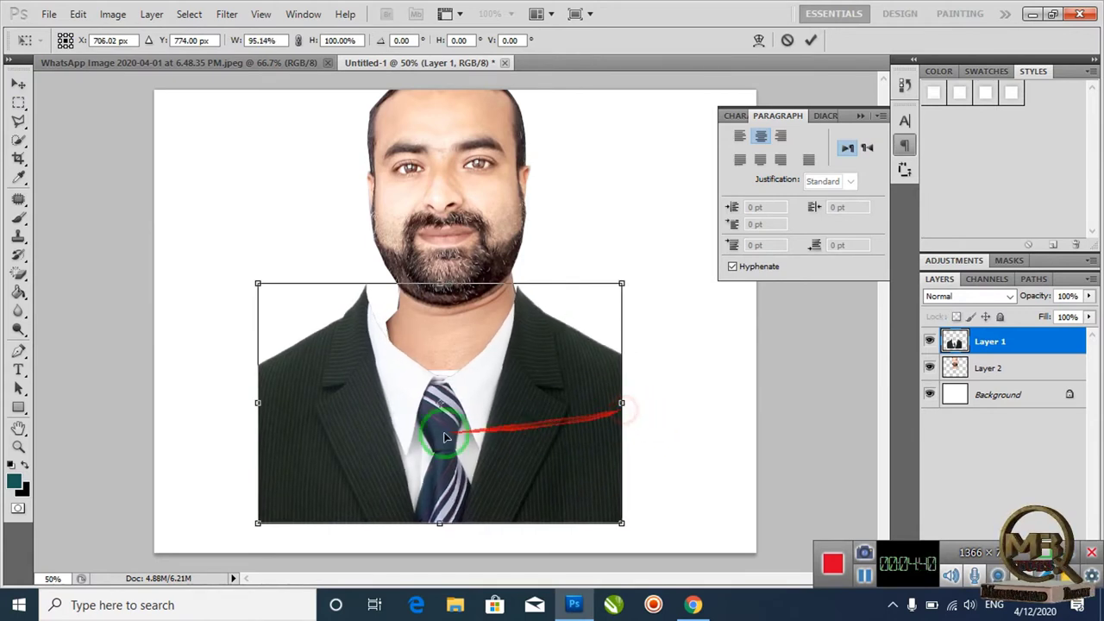
left_click_drag(258, 403, 300, 403)
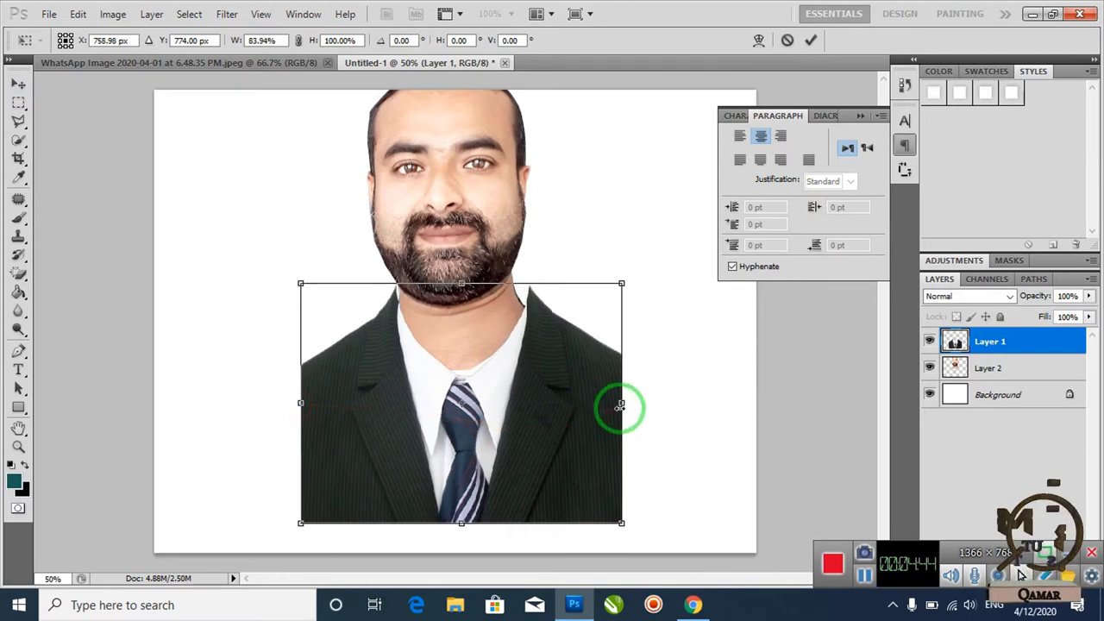
left_click_drag(621, 405, 605, 405)
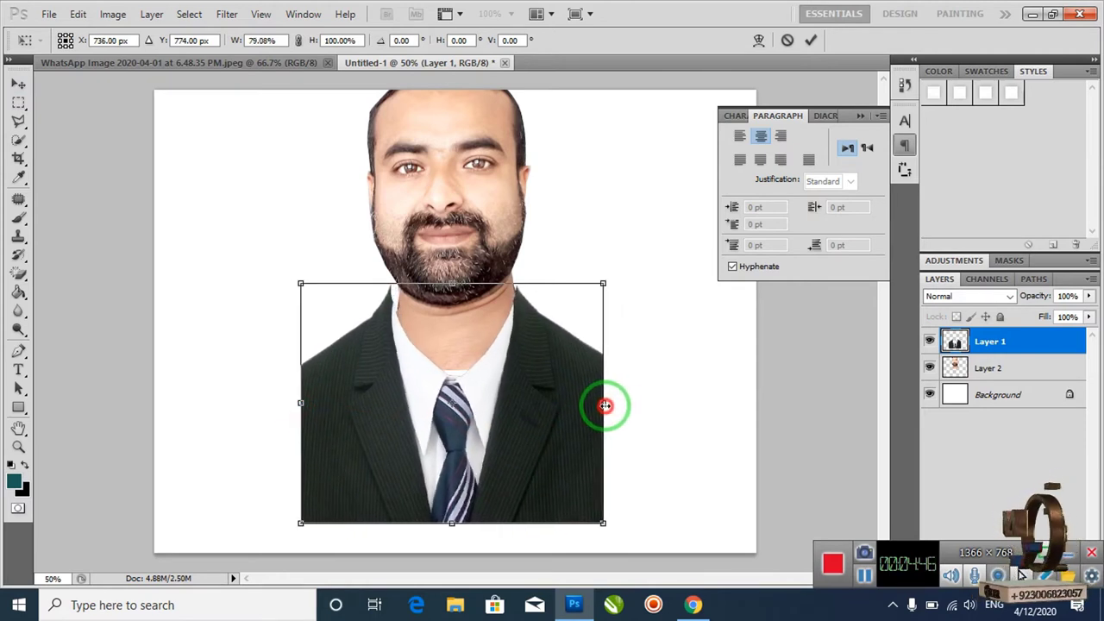
left_click_drag(300, 402, 312, 400)
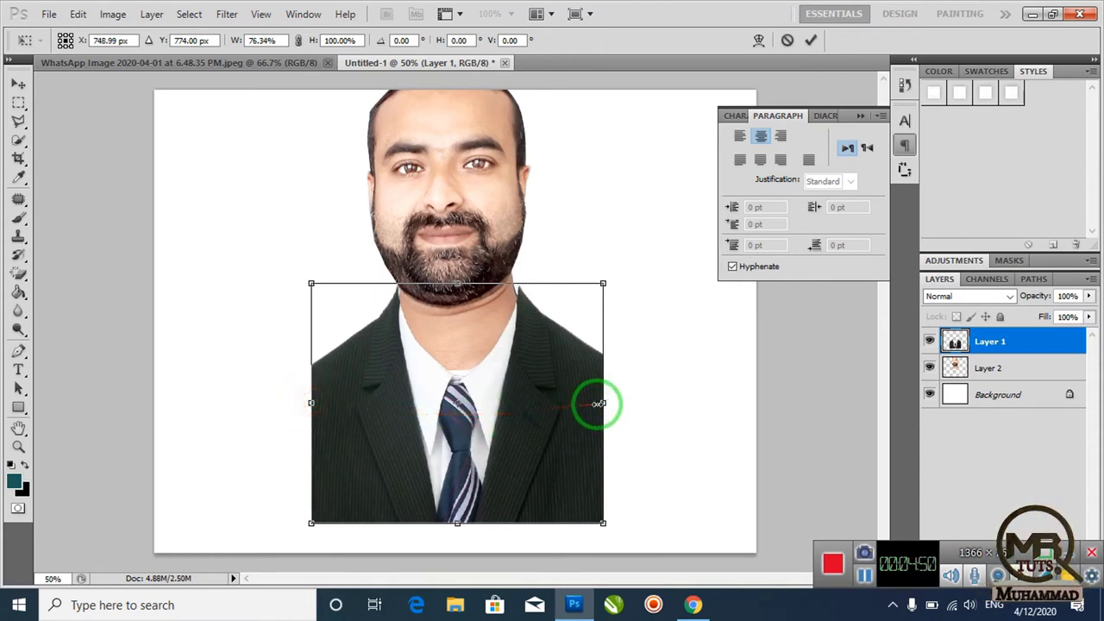
left_click_drag(598, 404, 591, 404)
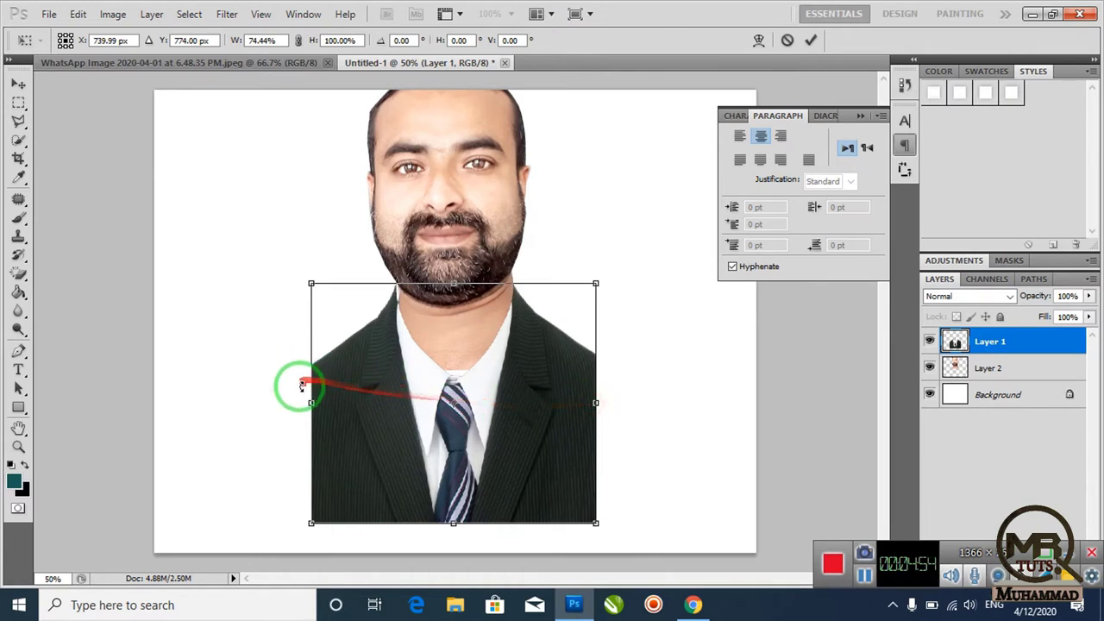
left_click_drag(312, 401, 316, 400)
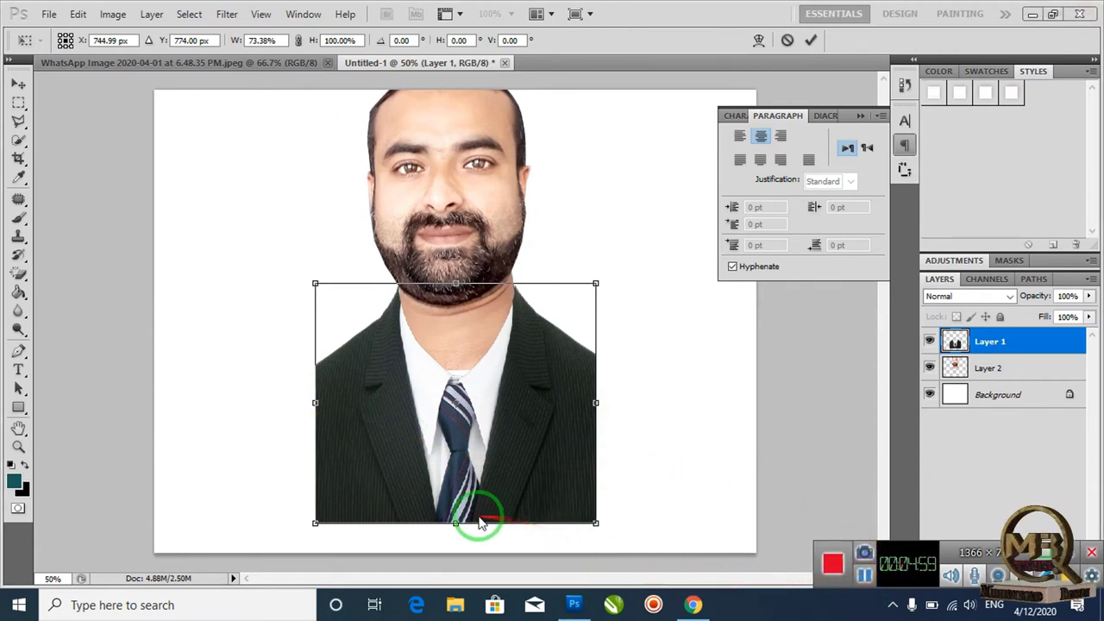
left_click_drag(455, 525, 455, 481)
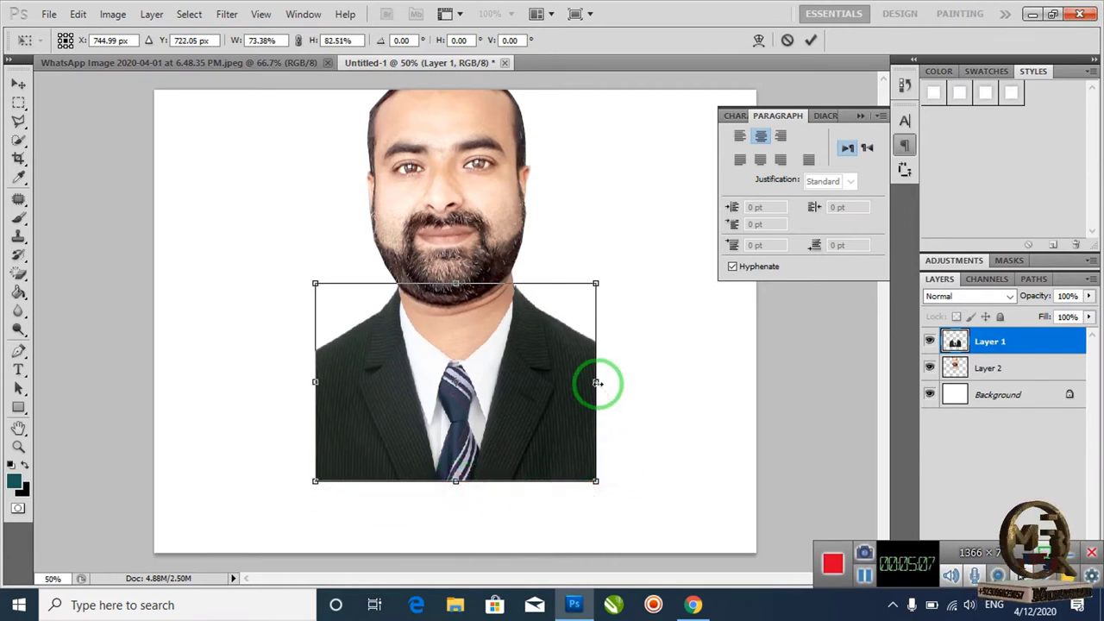
- Fine-tune the suit to about 73% width, 82.5% height, centre it under the head, and commit
left_click_drag(602, 382, 607, 381)
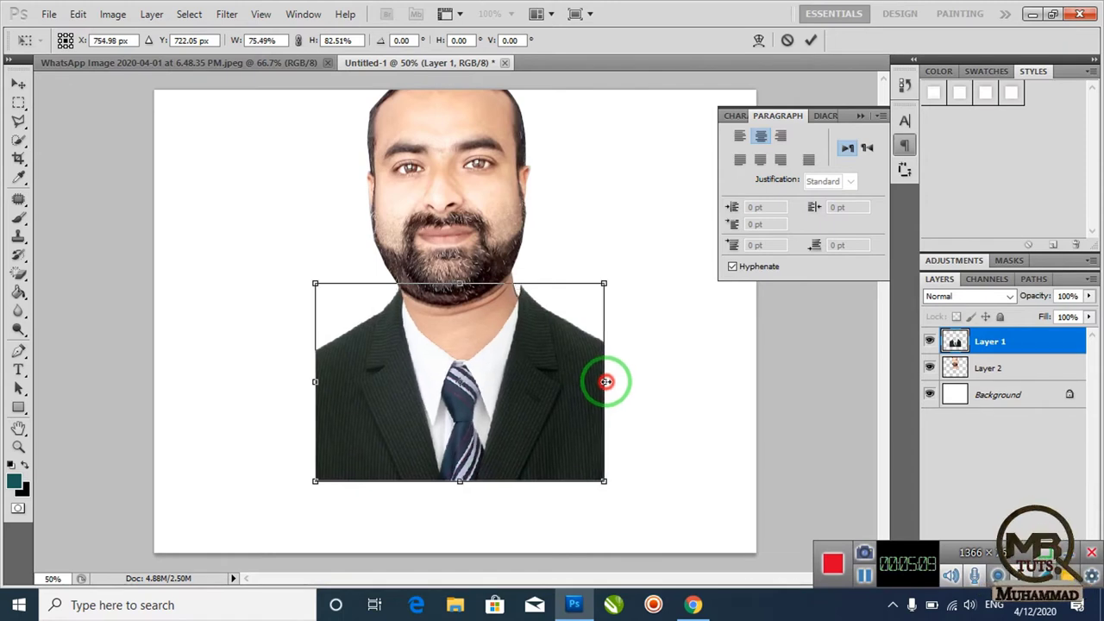
left_click_drag(318, 383, 298, 386)
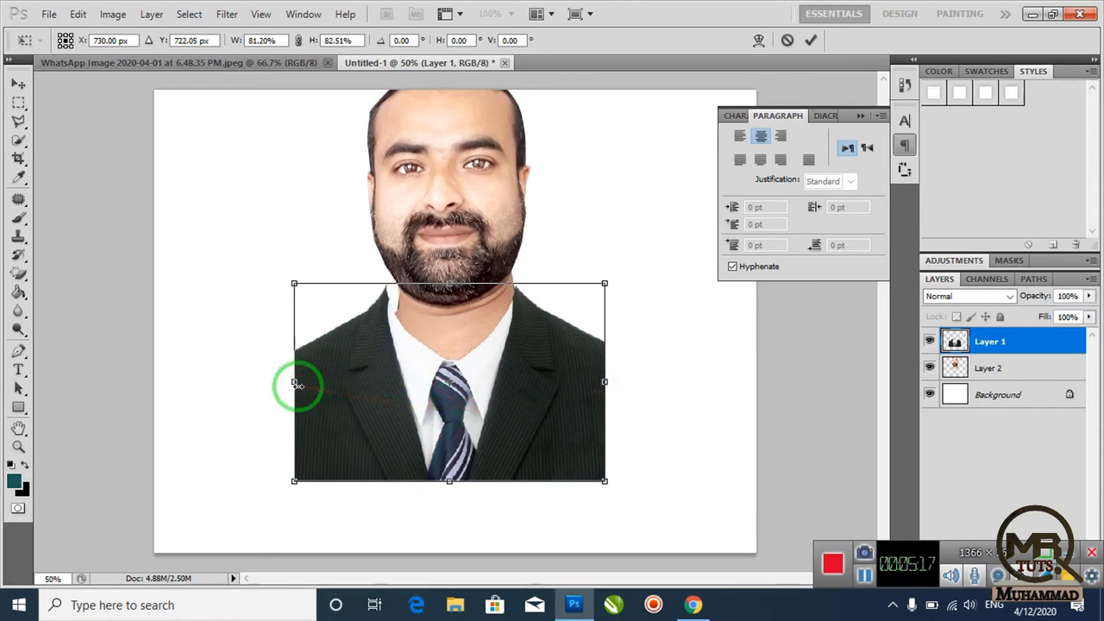
key("ctrl+z")
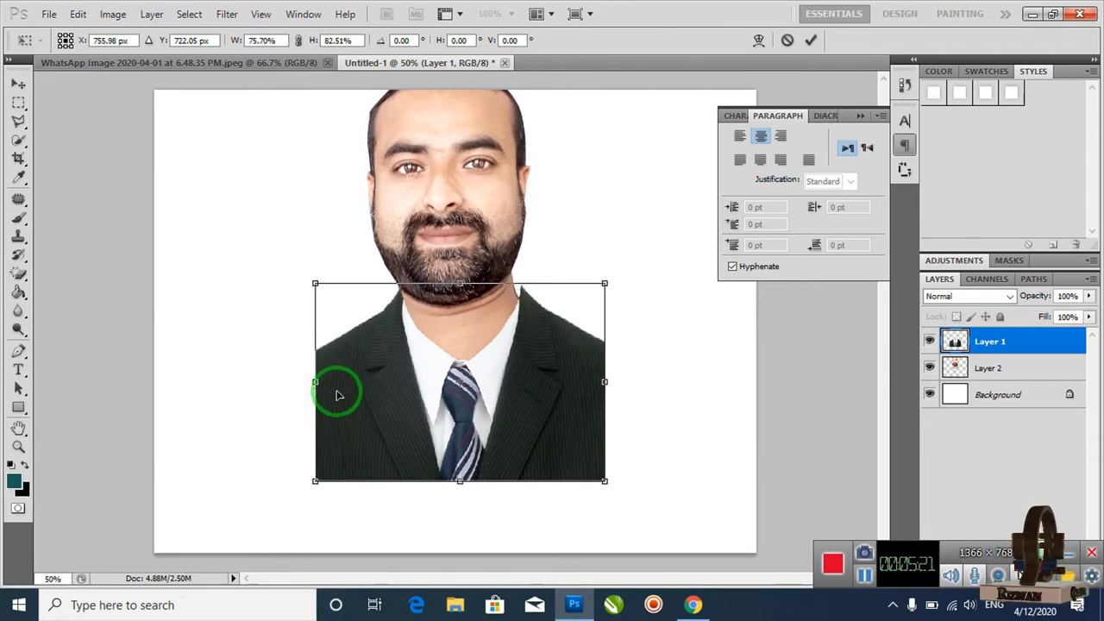
key("ctrl+z")
key("ctrl+z")
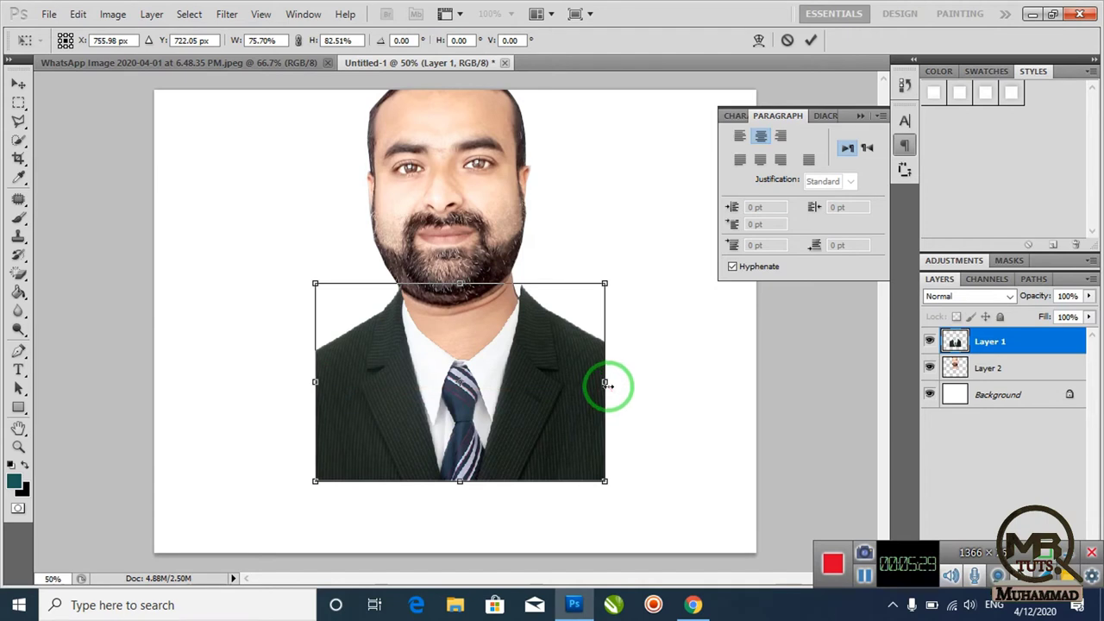
left_click_drag(608, 385, 596, 387)
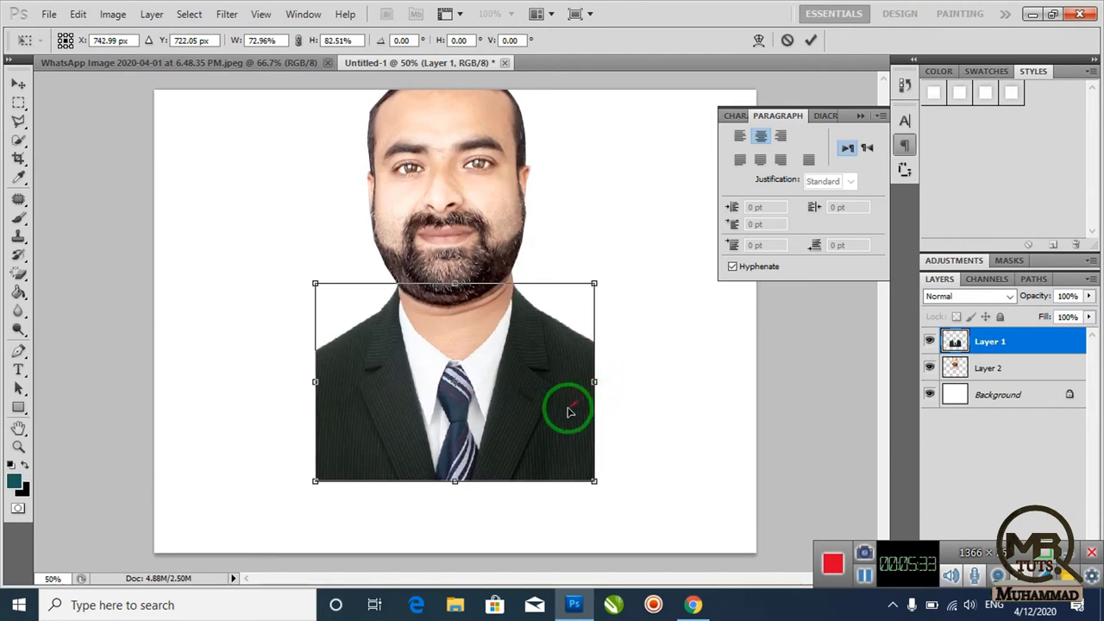
left_click_drag(506, 450, 508, 450)
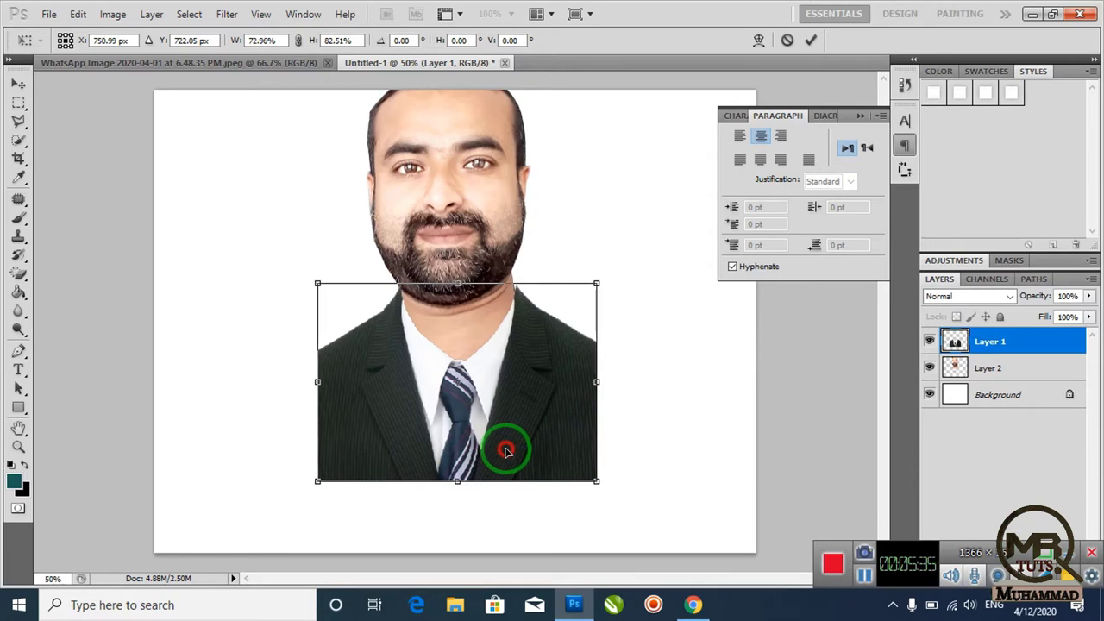
key("shift+Left")
key("shift+Left")
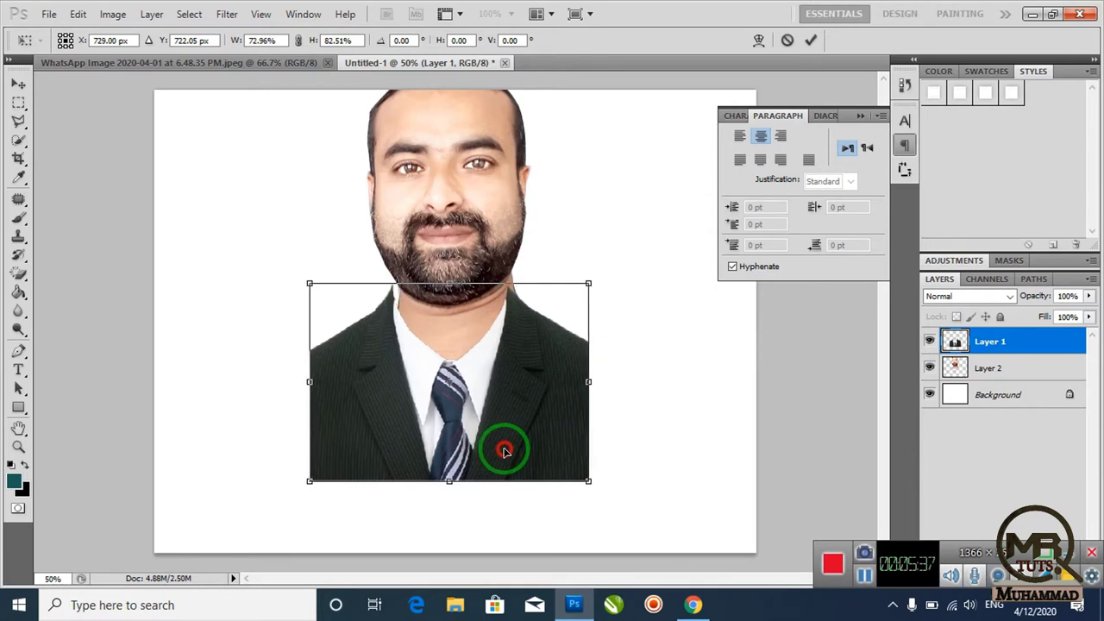
key("shift+Right")
key("shift+Right")
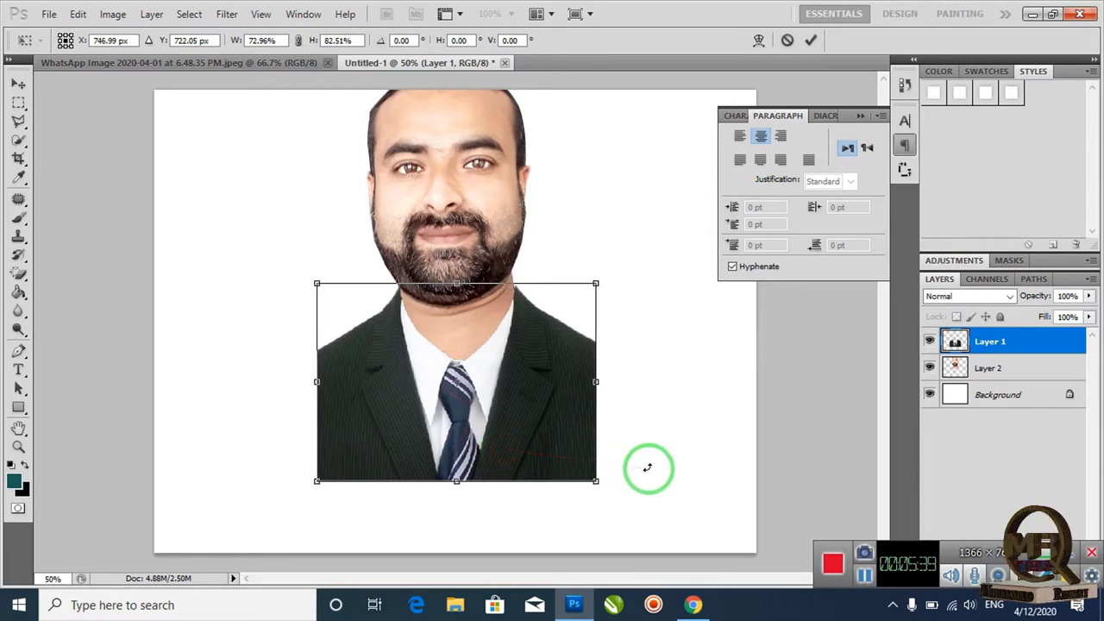
key("Left")
key("Left")
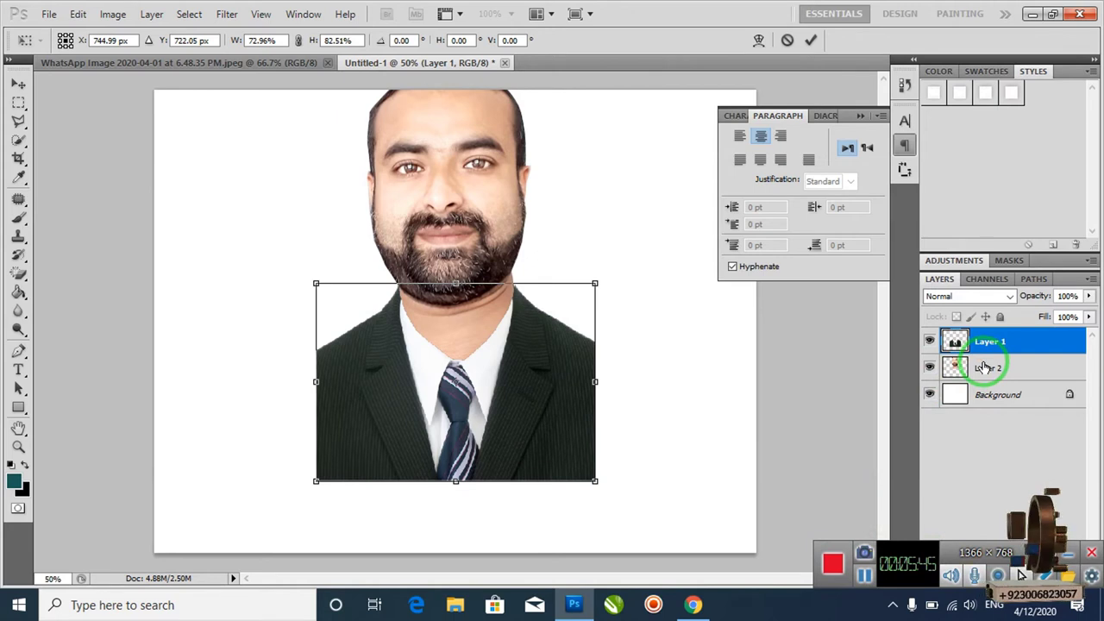
key("Return")
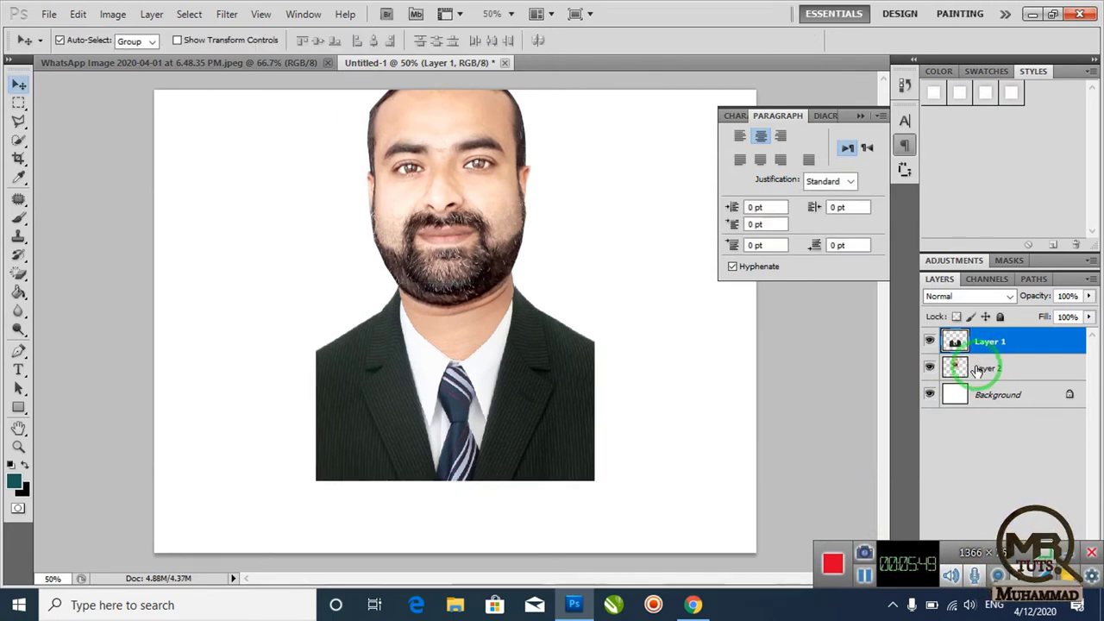
- Move the head and suit layers together lower and right, then reselect Layer 2 alone
left_click(977, 369, "shift")
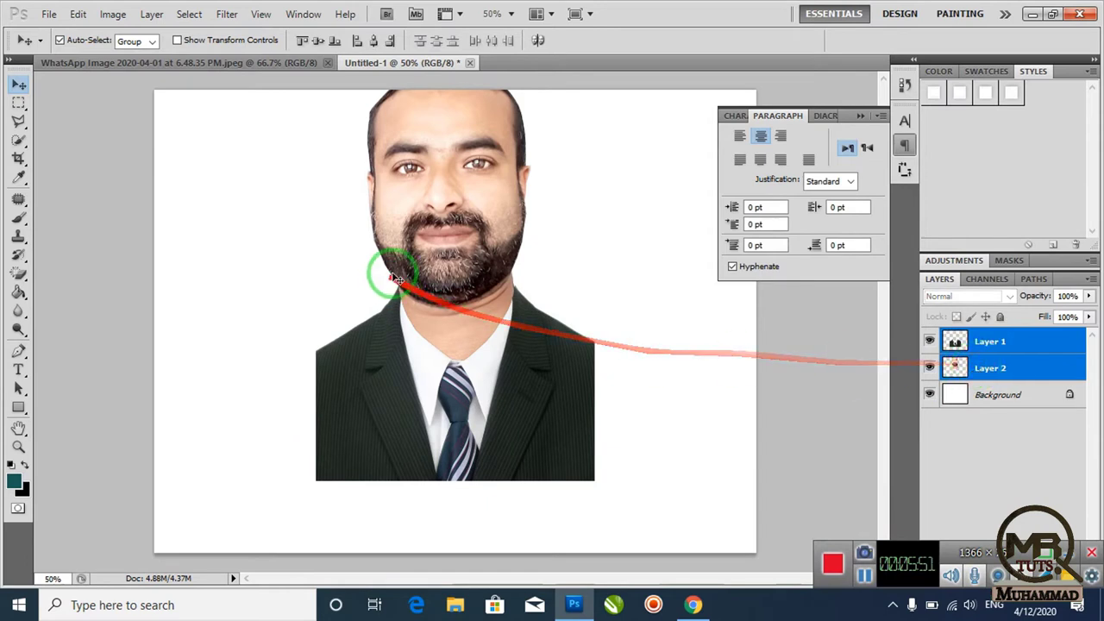
left_click_drag(425, 257, 437, 316)
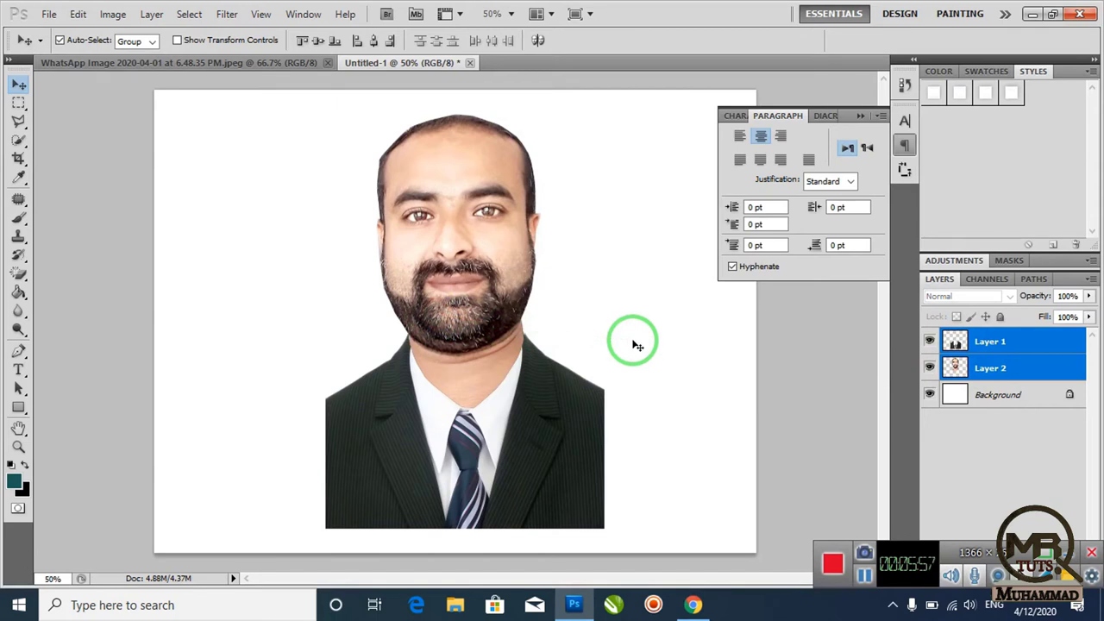
left_click(964, 368)
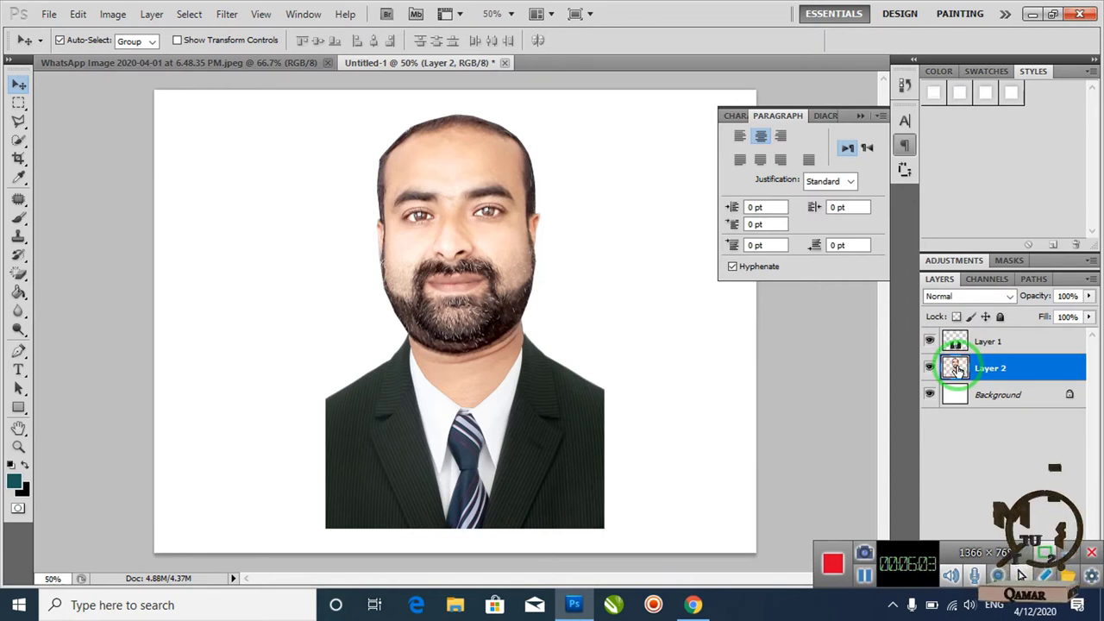
left_click(956, 367, "ctrl")
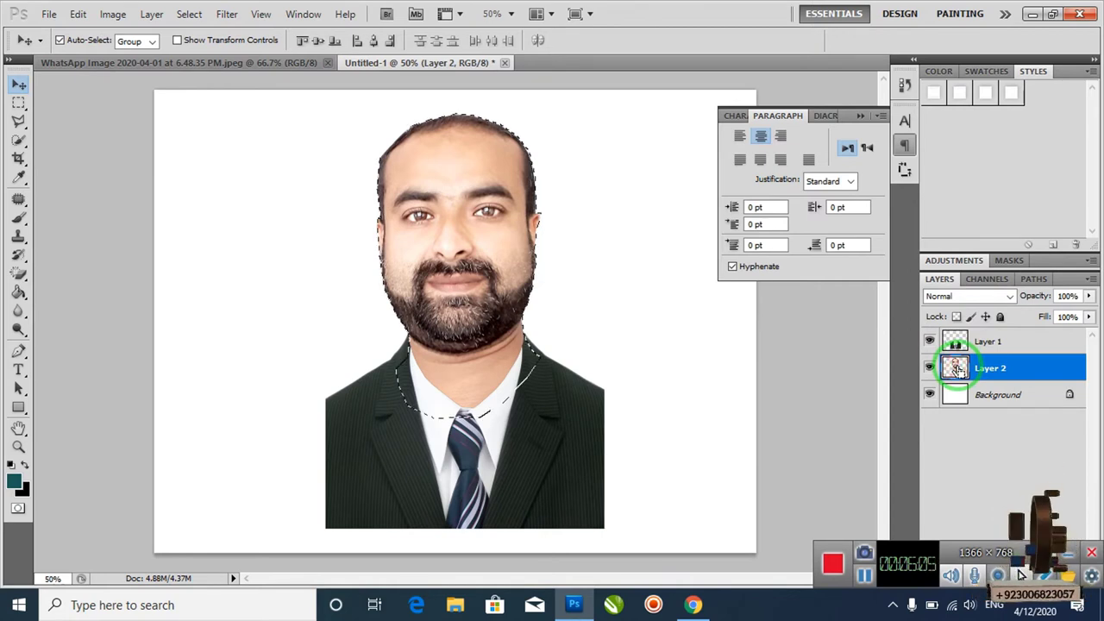
left_click(207, 19)
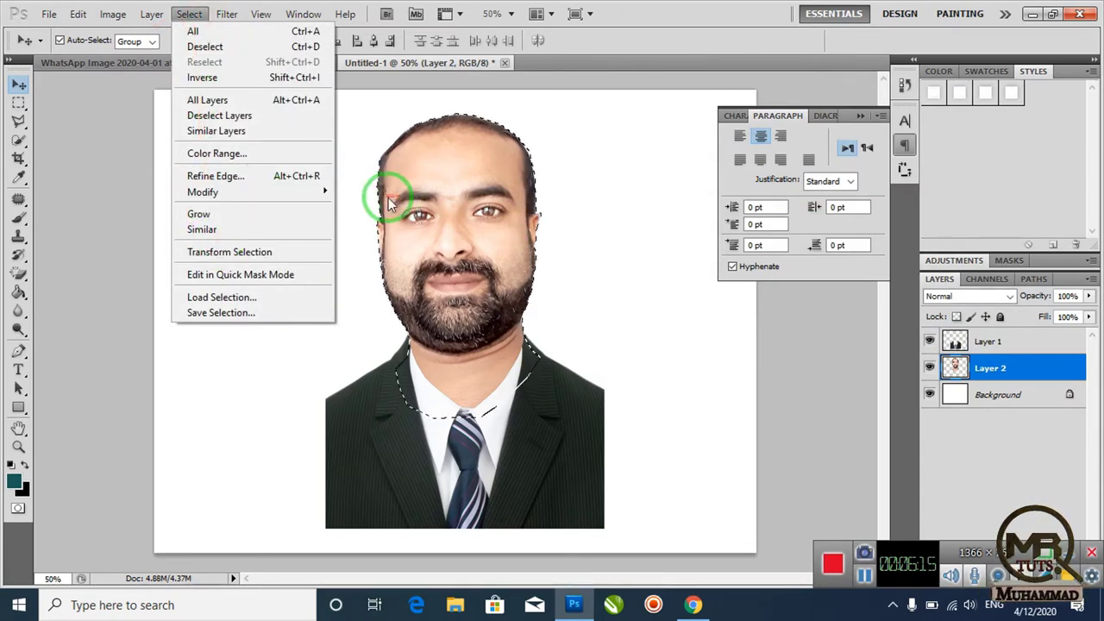
mouse_move(250, 191)
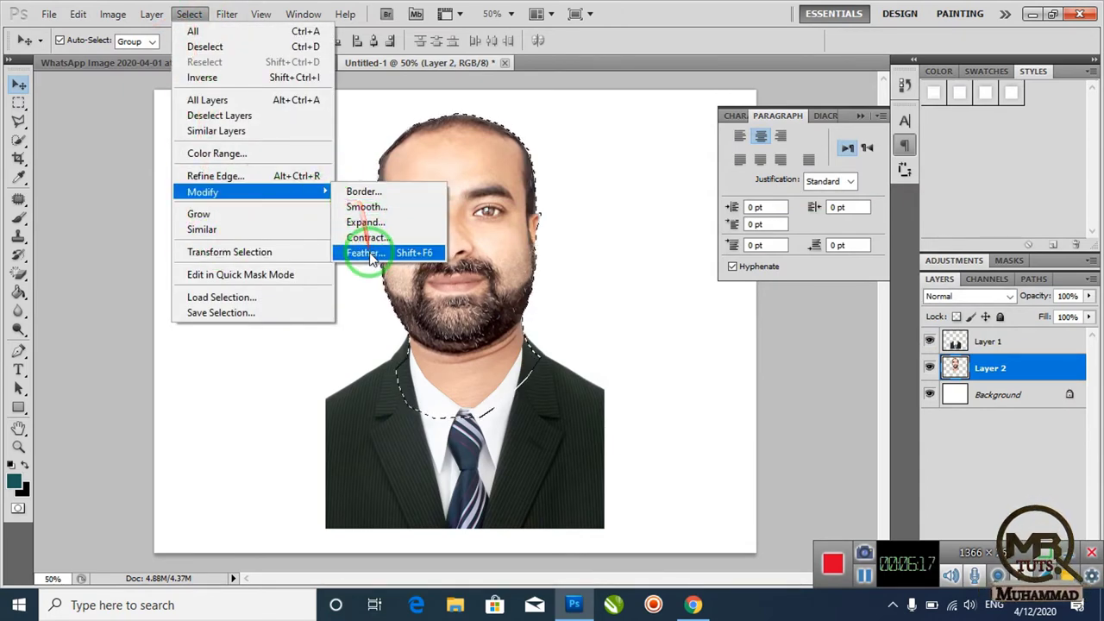
left_click(365, 252)
left_click(628, 207)
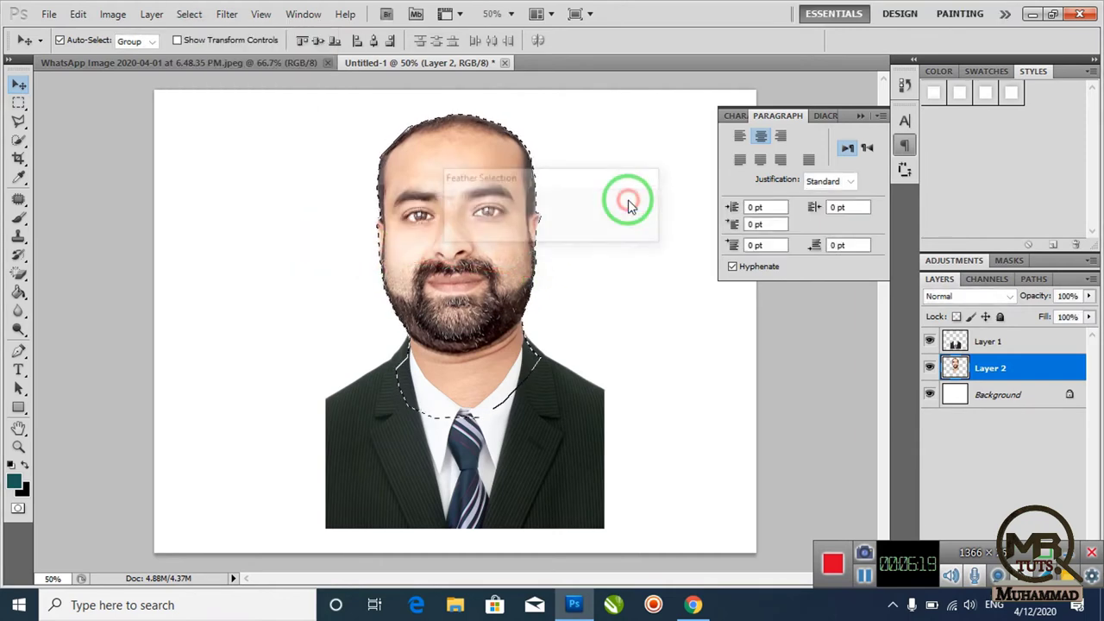
left_click(197, 16)
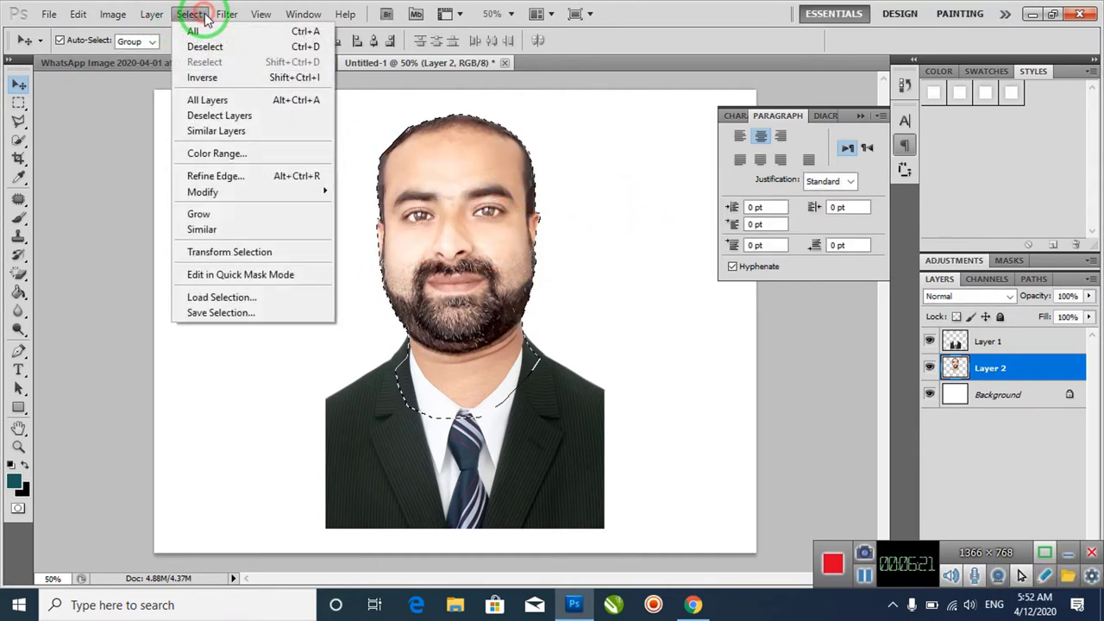
left_click(193, 76)
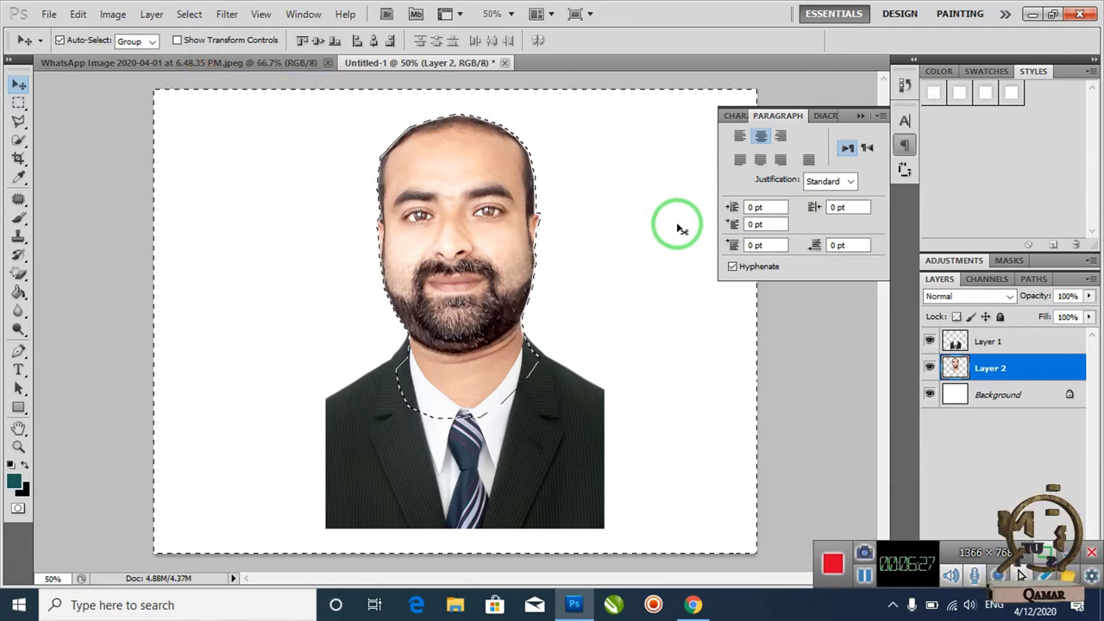
left_click(19, 101)
left_click(212, 249)
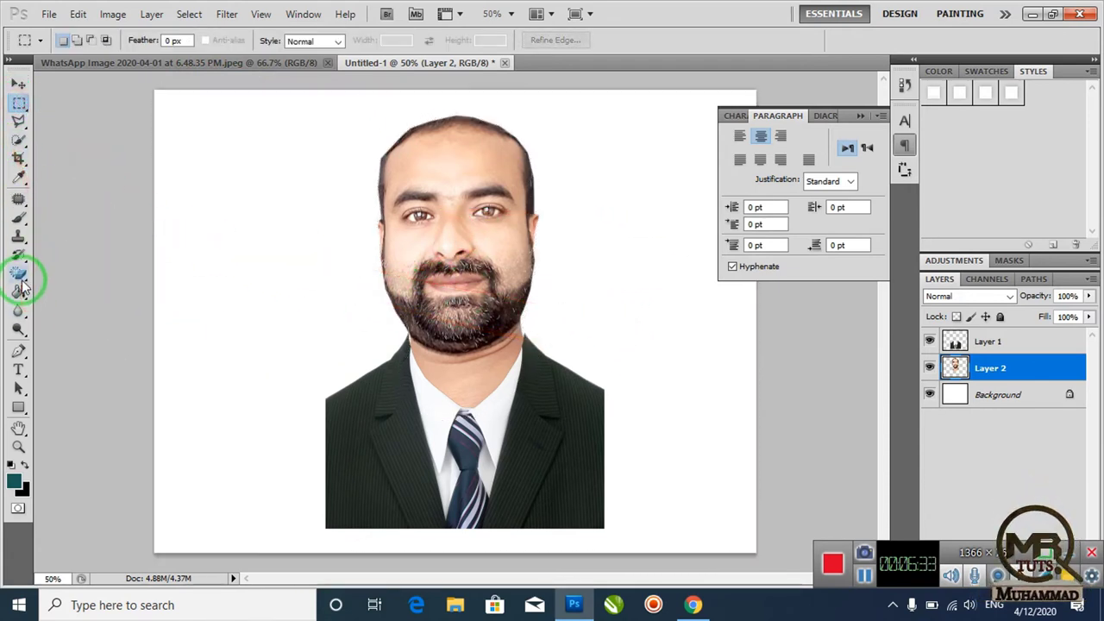
- Erase the top hairline edge on Layer 2 with a 22 px, 0% hardness eraser brush
left_click_drag(19, 273, 63, 275)
left_click(69, 275)
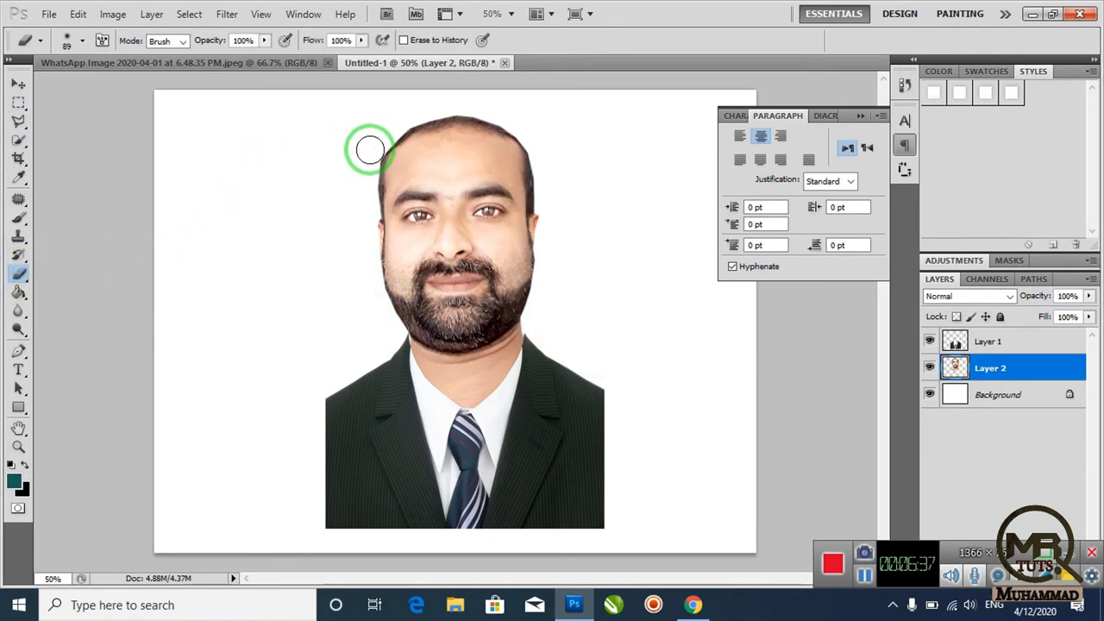
right_click(328, 194)
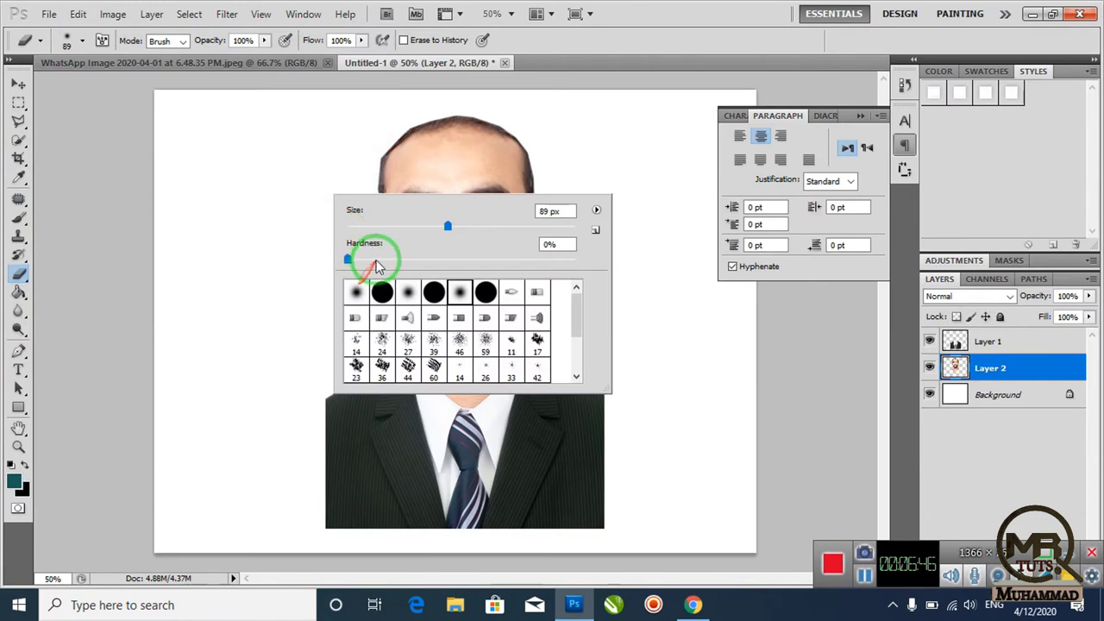
left_click(380, 154)
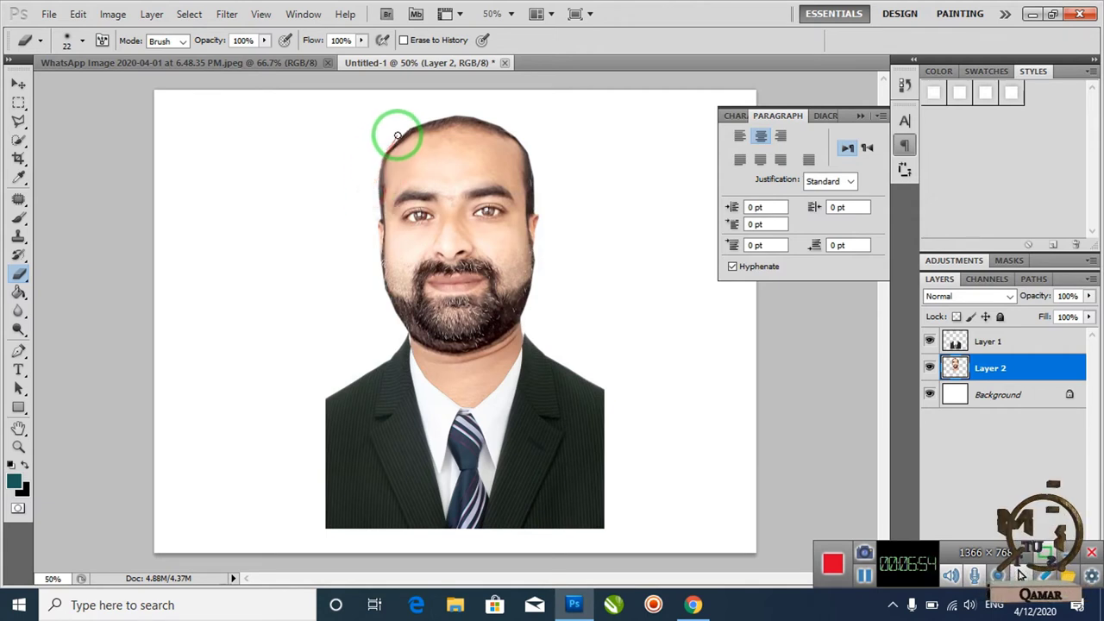
left_click_drag(404, 127, 517, 120)
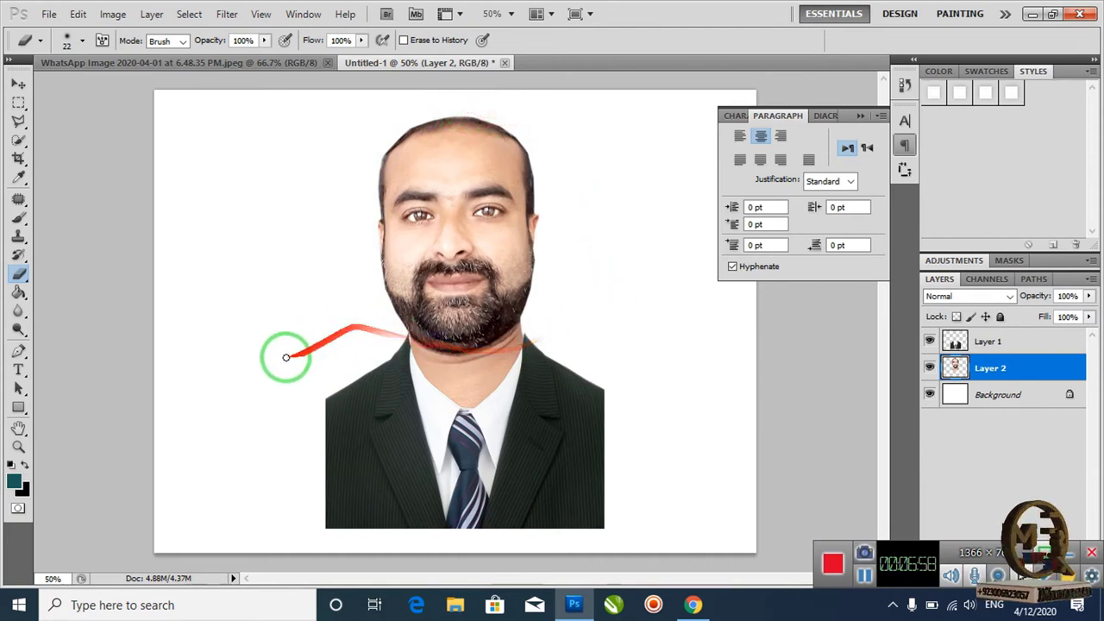
left_click(19, 85)
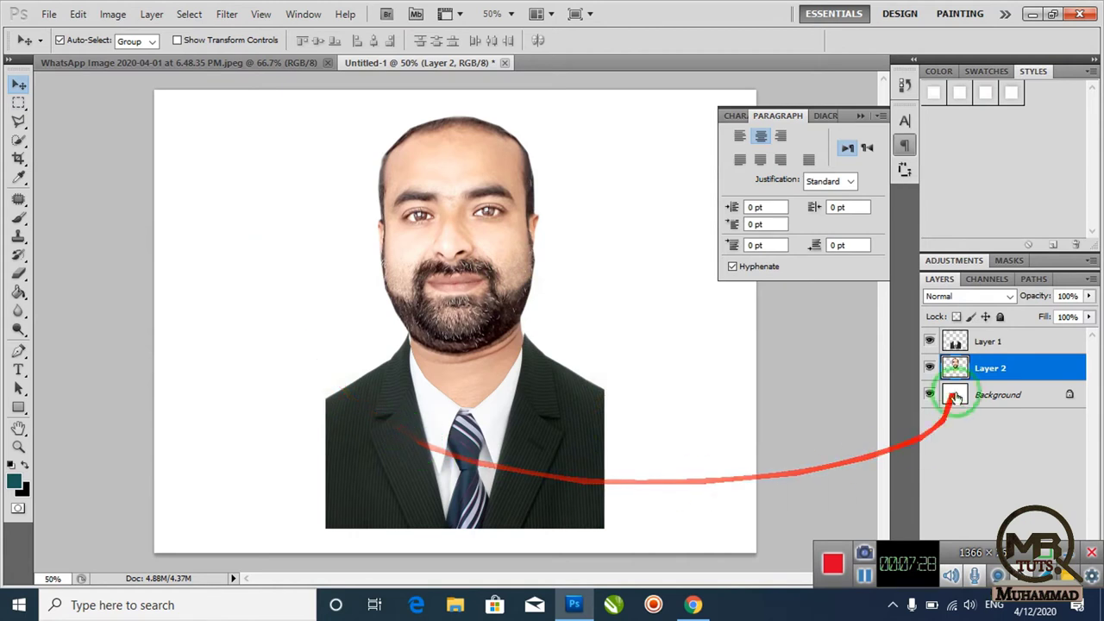
- Warp Layer 1's suit so its top edge bends up to the chin, then draw a crop box around the portrait
left_click(992, 341)
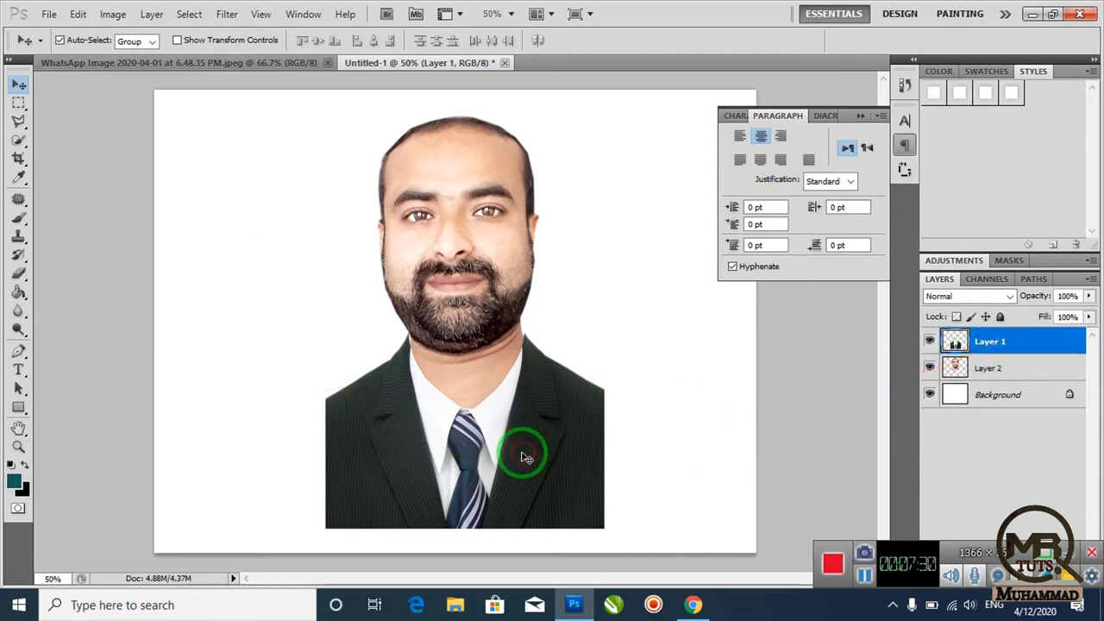
key("ctrl+t")
right_click(481, 464)
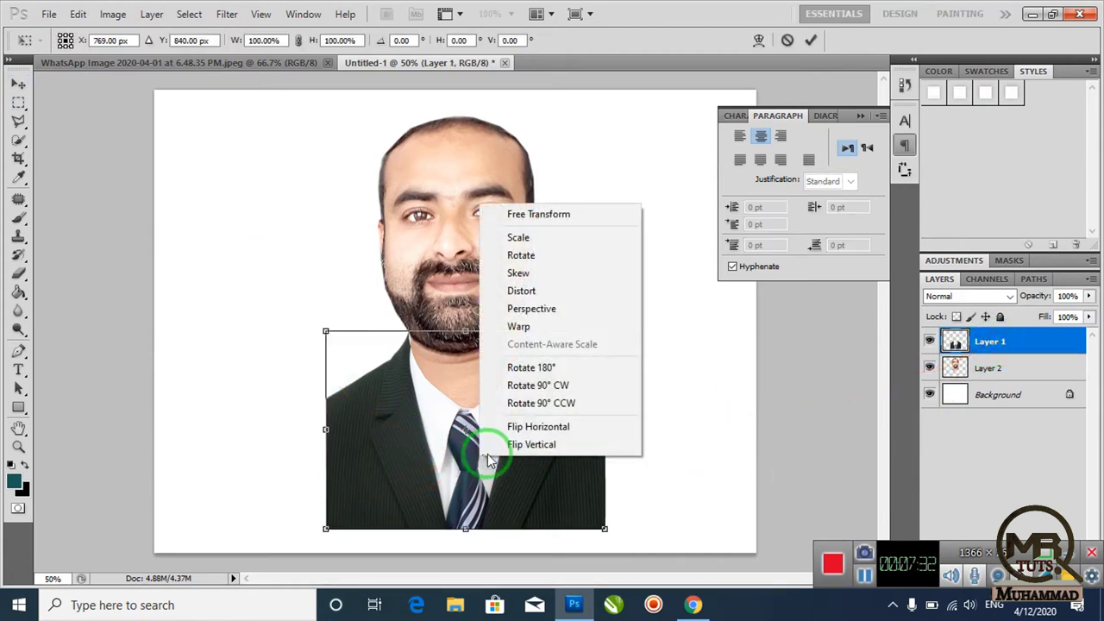
left_click(536, 328)
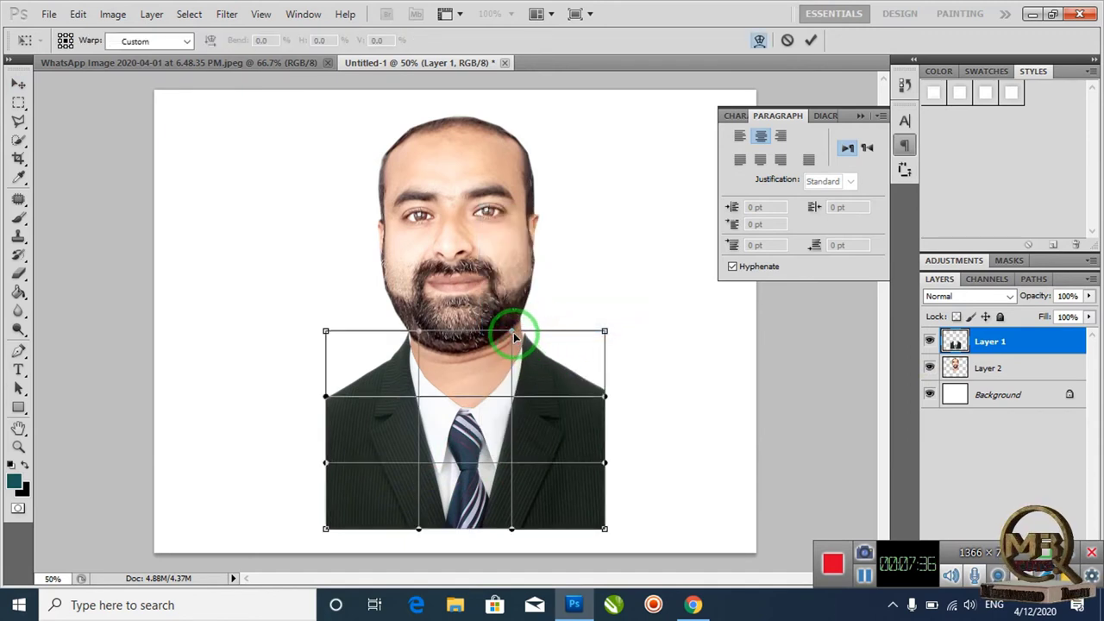
mouse_move(514, 336)
left_mouse_down()
mouse_move(384, 338)
mouse_move(426, 336)
left_mouse_up()
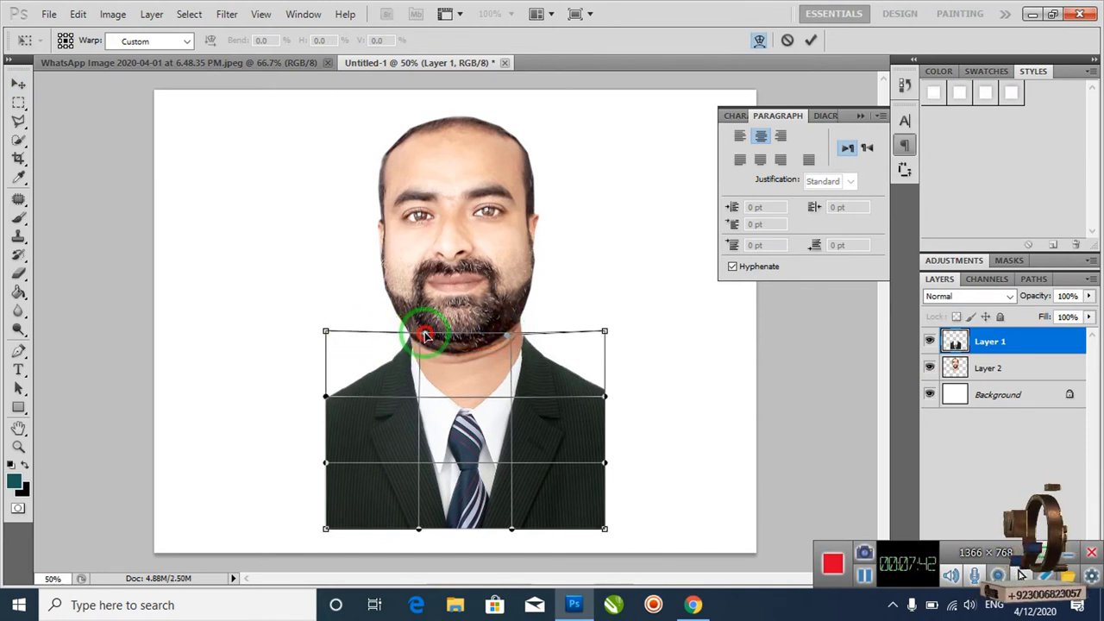
left_click(605, 331)
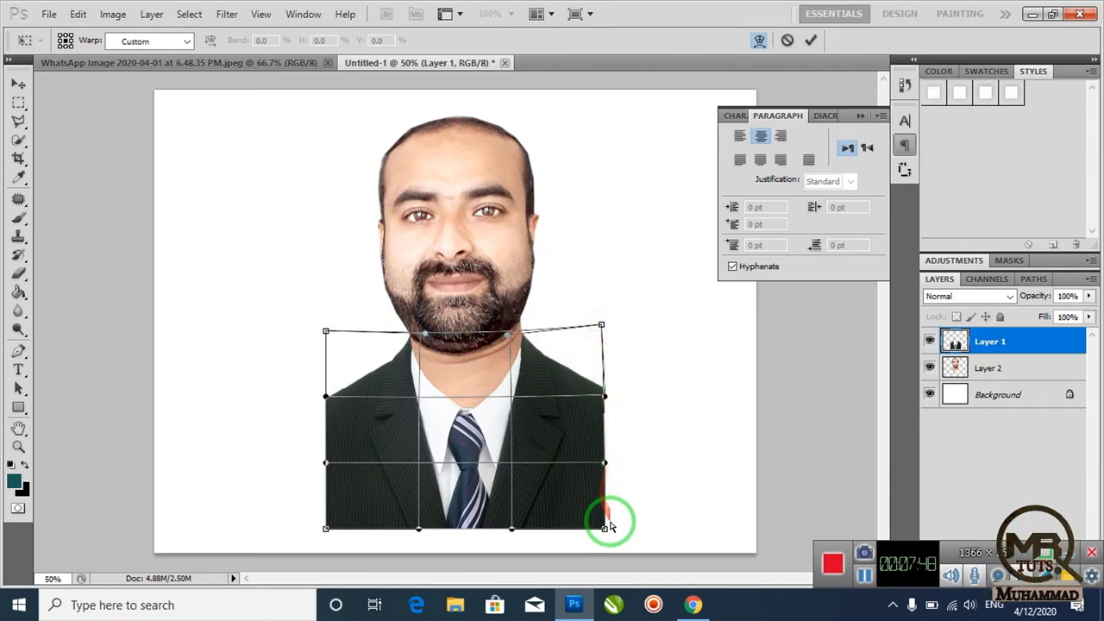
key("Return")
key("c")
left_click_drag(311, 160, 608, 533)
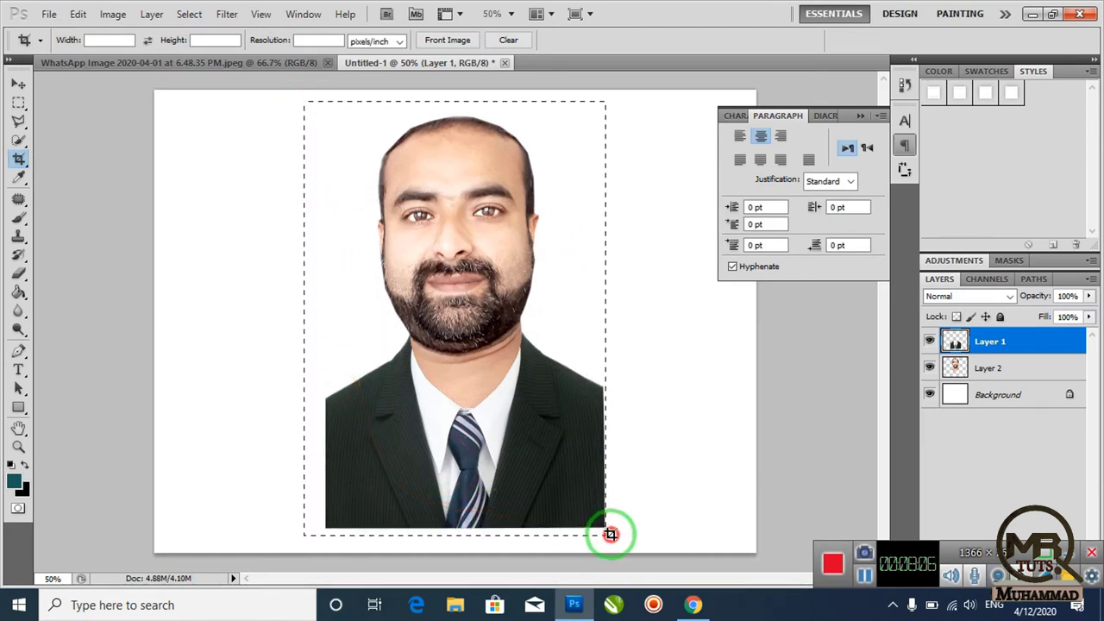
- Fit the crop box's left, bottom and right edges to the suit and apply the crop
left_click_drag(609, 533, 607, 536)
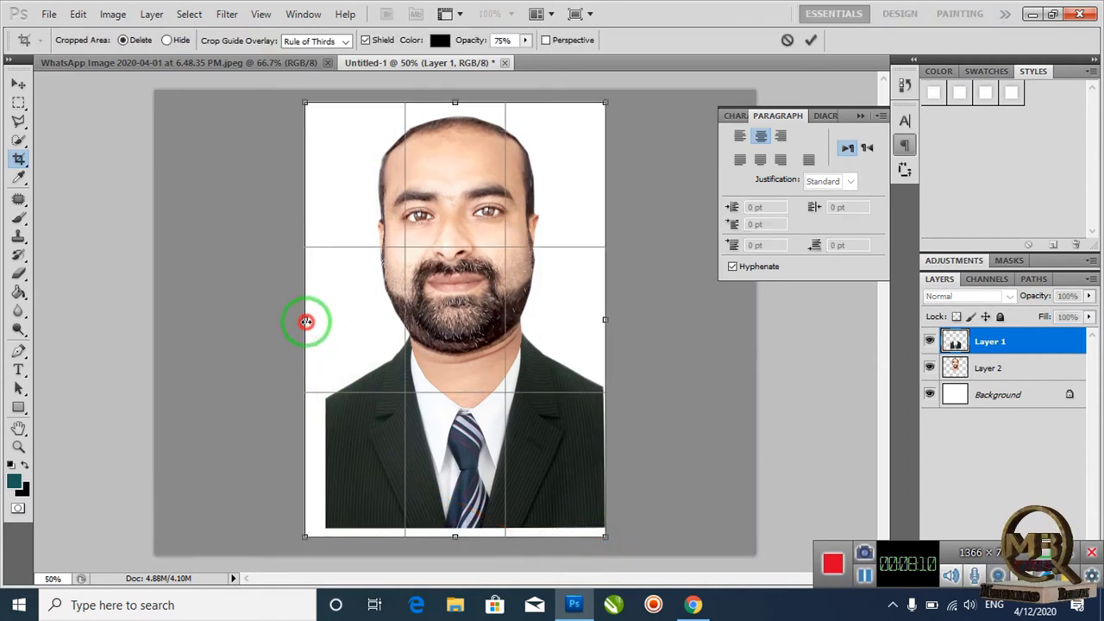
left_click_drag(306, 321, 326, 320)
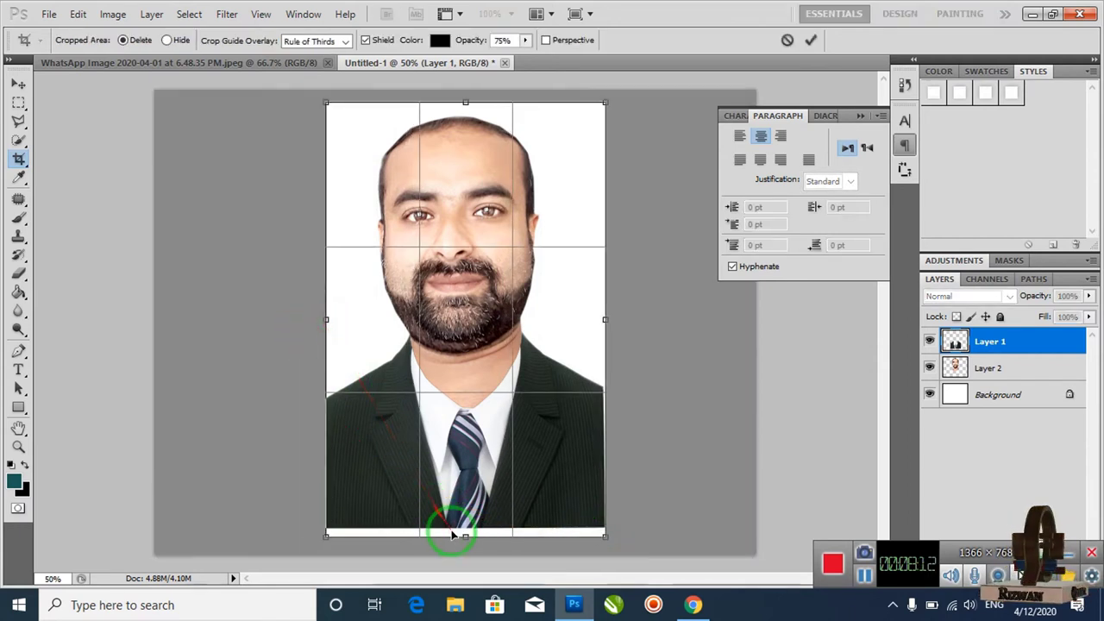
left_click_drag(457, 535, 541, 518)
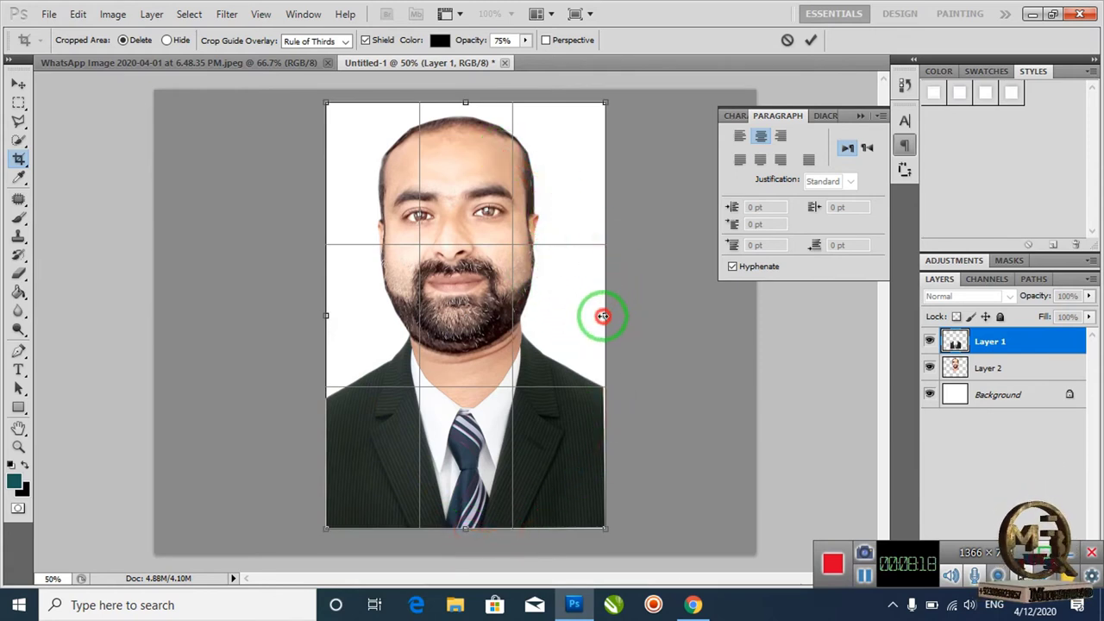
left_click_drag(603, 316, 601, 317)
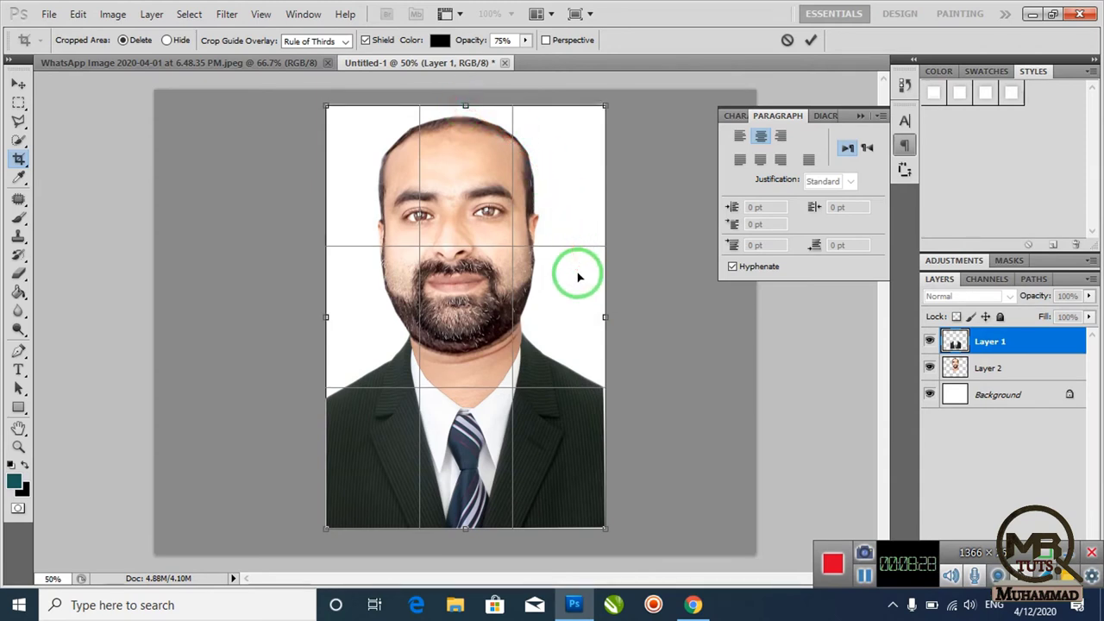
key("Return")
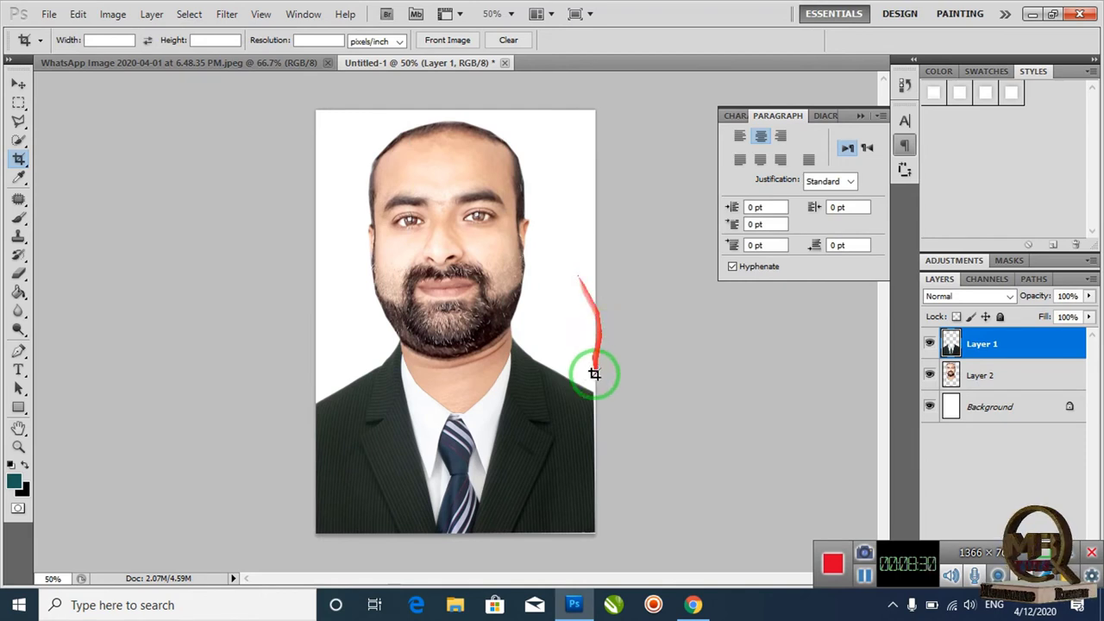
- Widen Layer 1's suit slightly and warp its neckline up under the beard, applying the transform
left_click(19, 84)
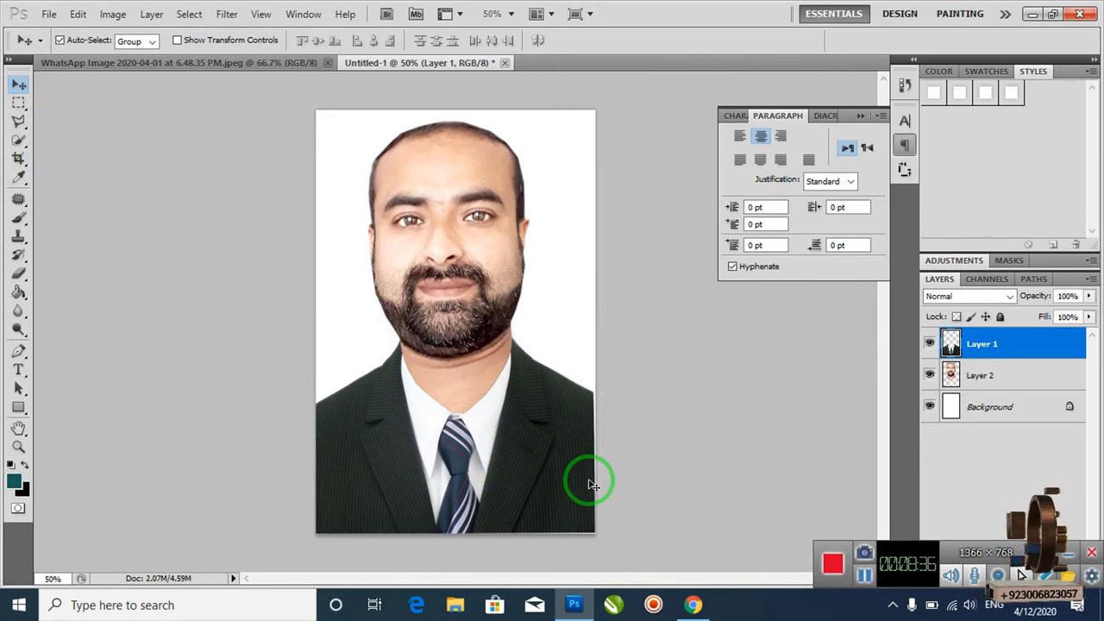
key("ctrl+t")
left_click_drag(595, 436, 601, 436)
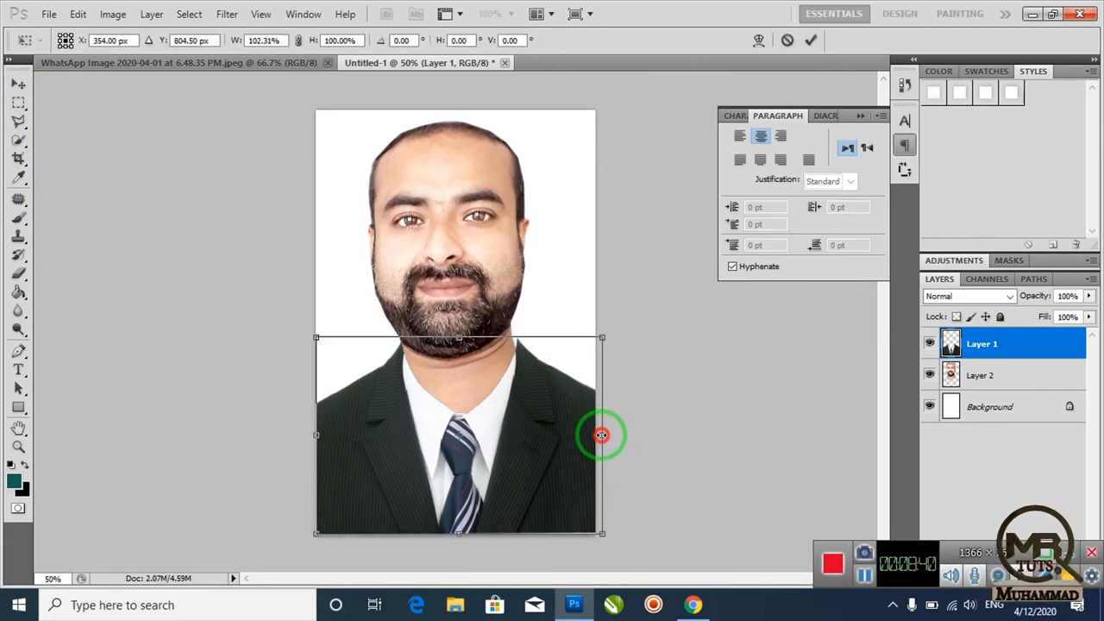
right_click(458, 445)
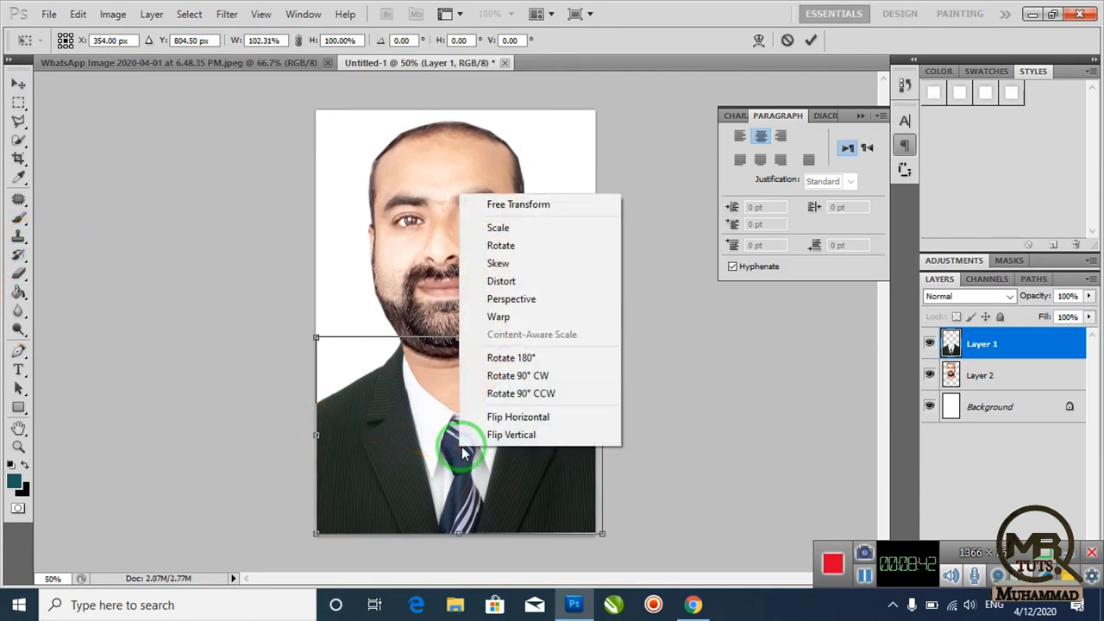
left_click(513, 316)
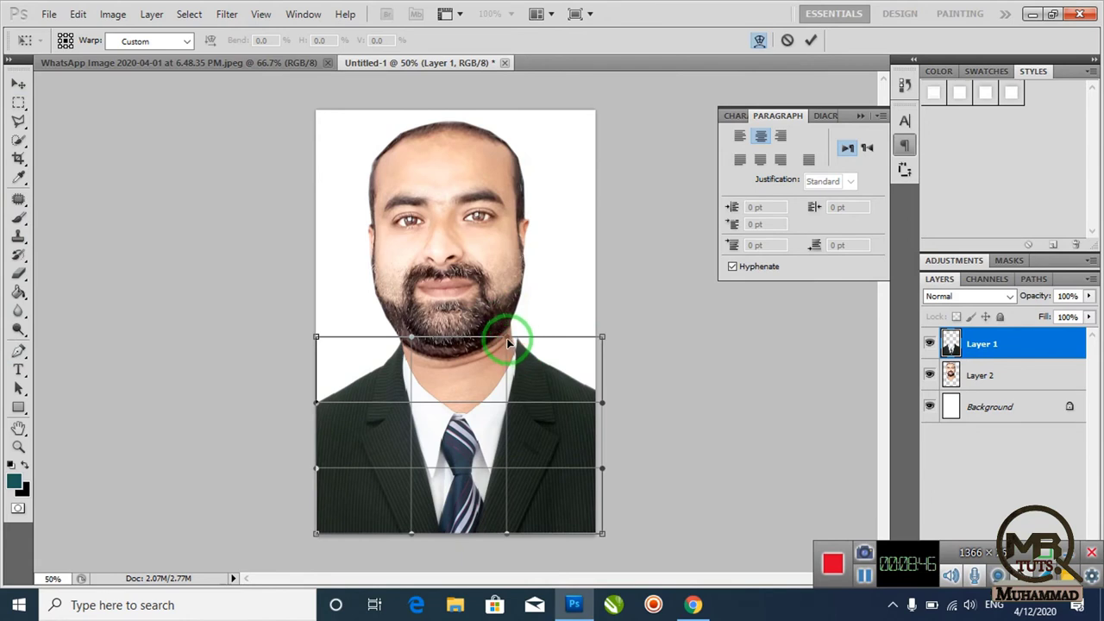
left_click_drag(508, 343, 503, 341)
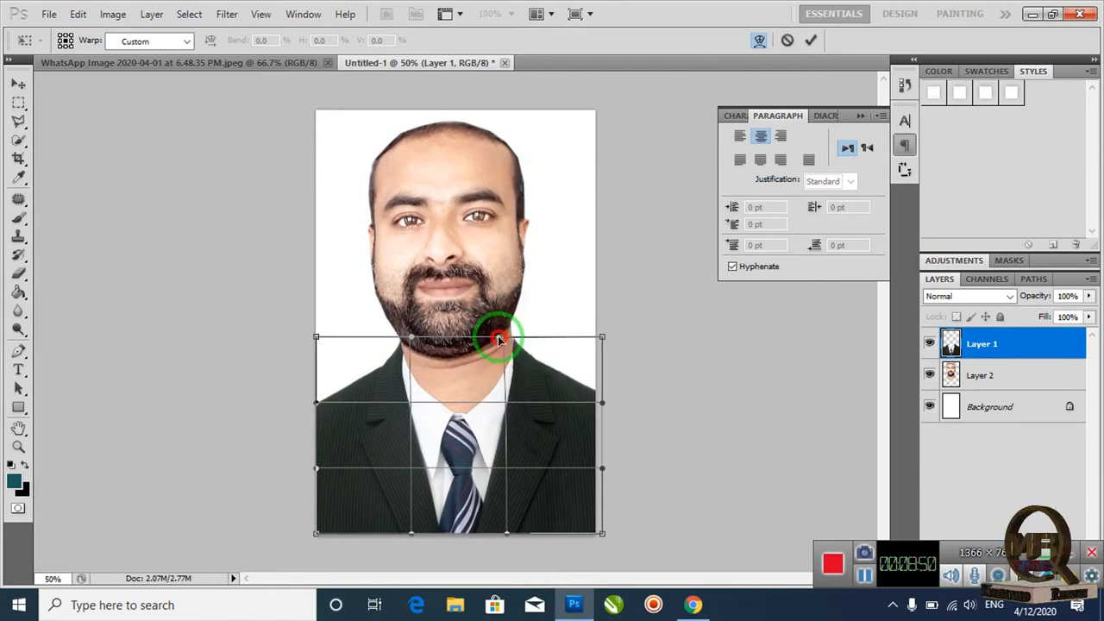
left_click(17, 84)
left_click(495, 235)
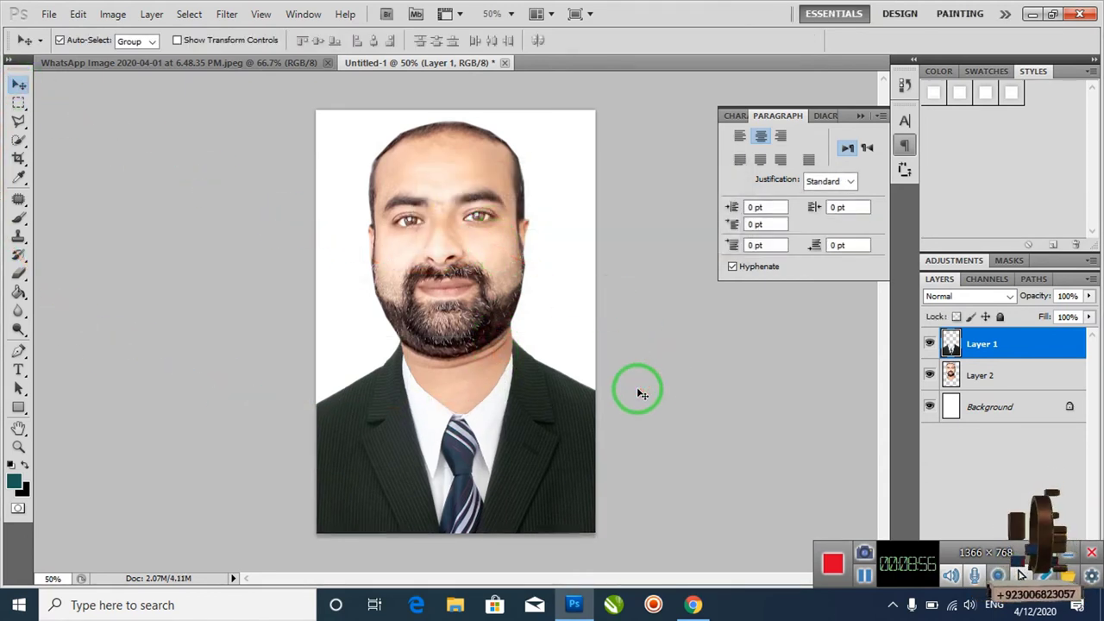
- Select the Background layer and set the foreground colour to bright blue 240dff
left_click(983, 377)
left_click(981, 345)
left_click(989, 406)
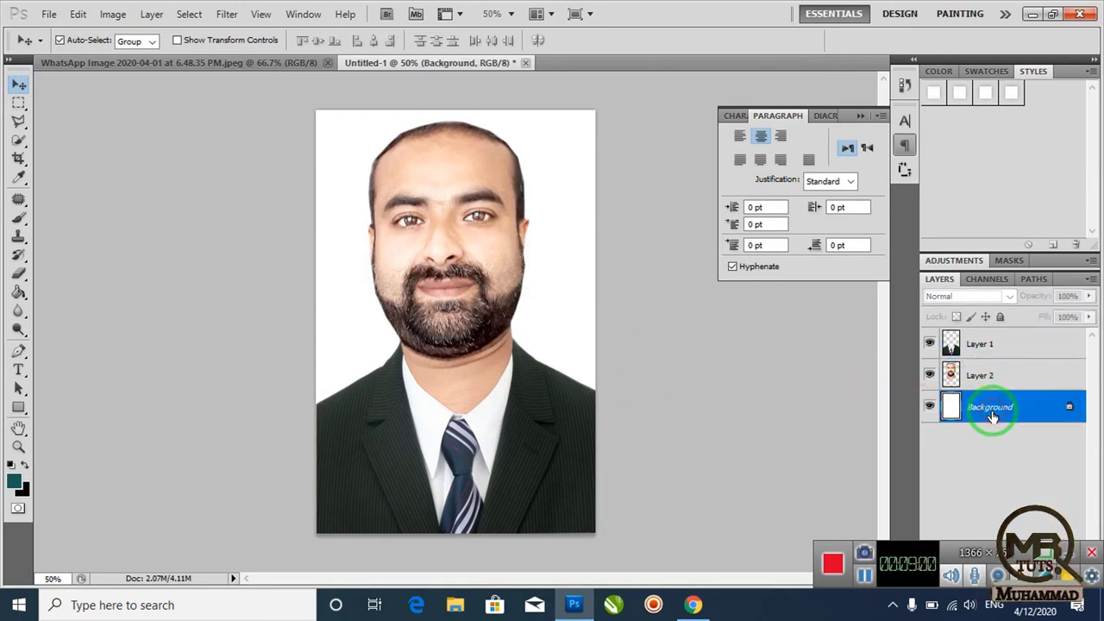
left_click(17, 483)
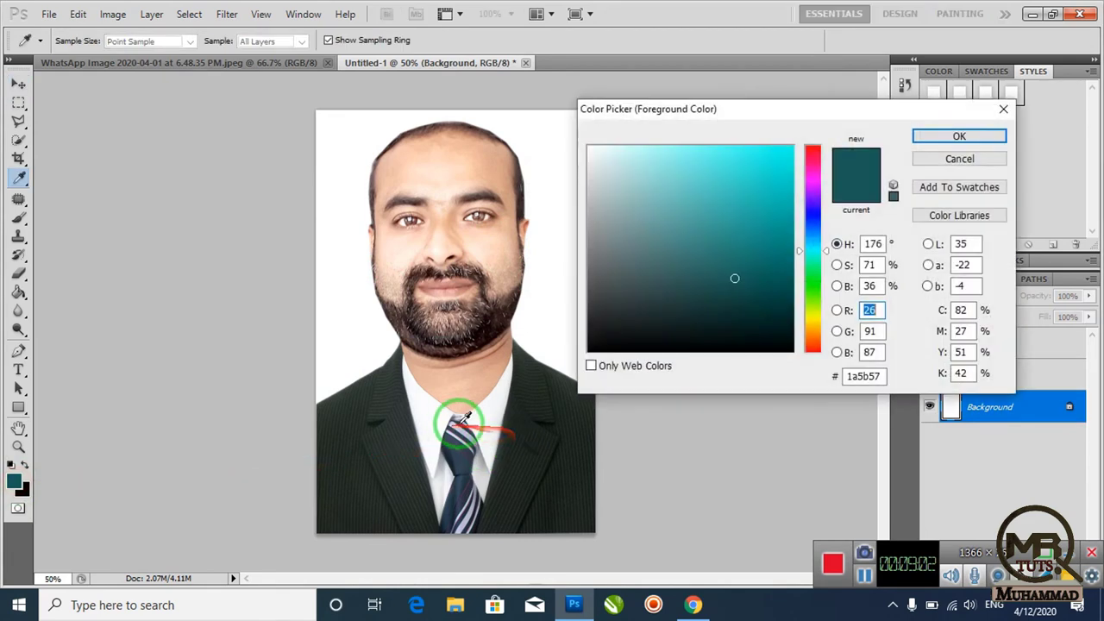
left_click_drag(813, 236, 813, 215)
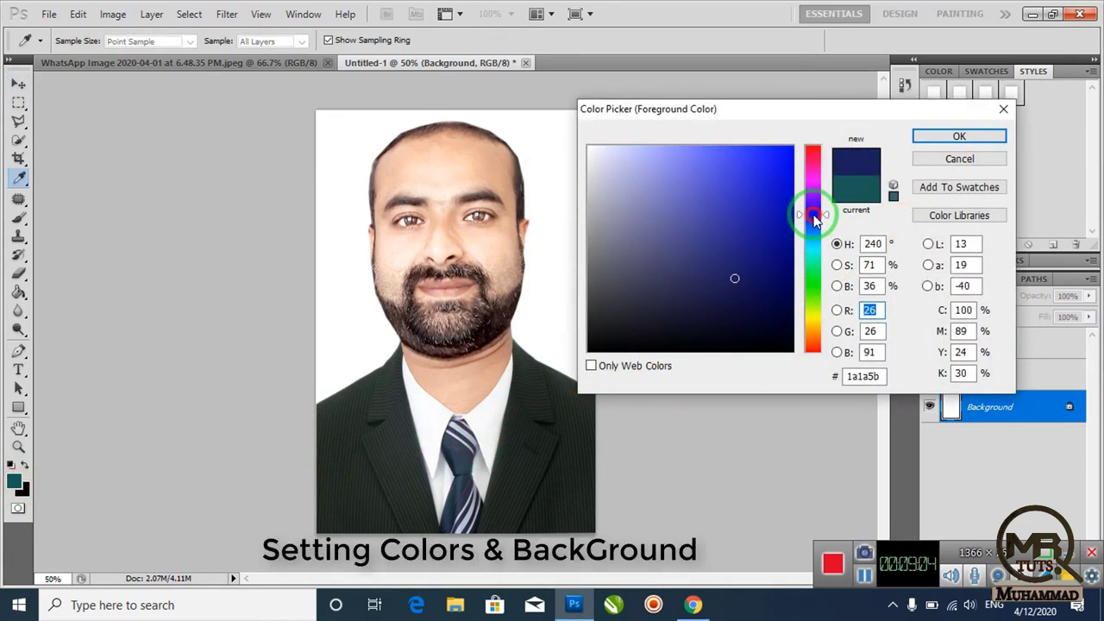
left_click_drag(790, 158, 782, 146)
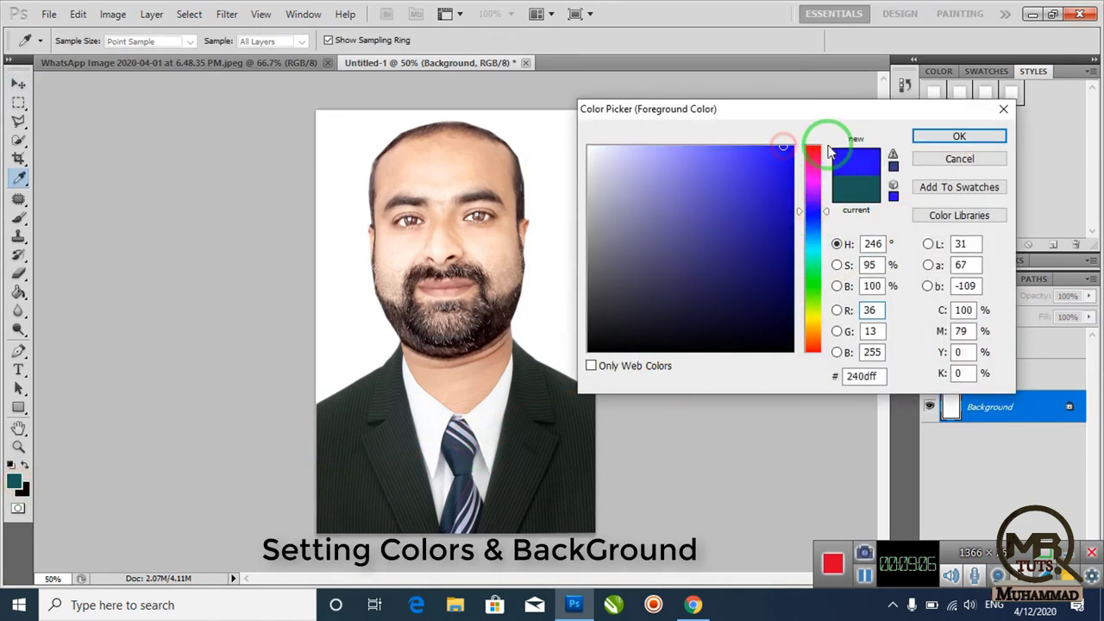
left_click(929, 135)
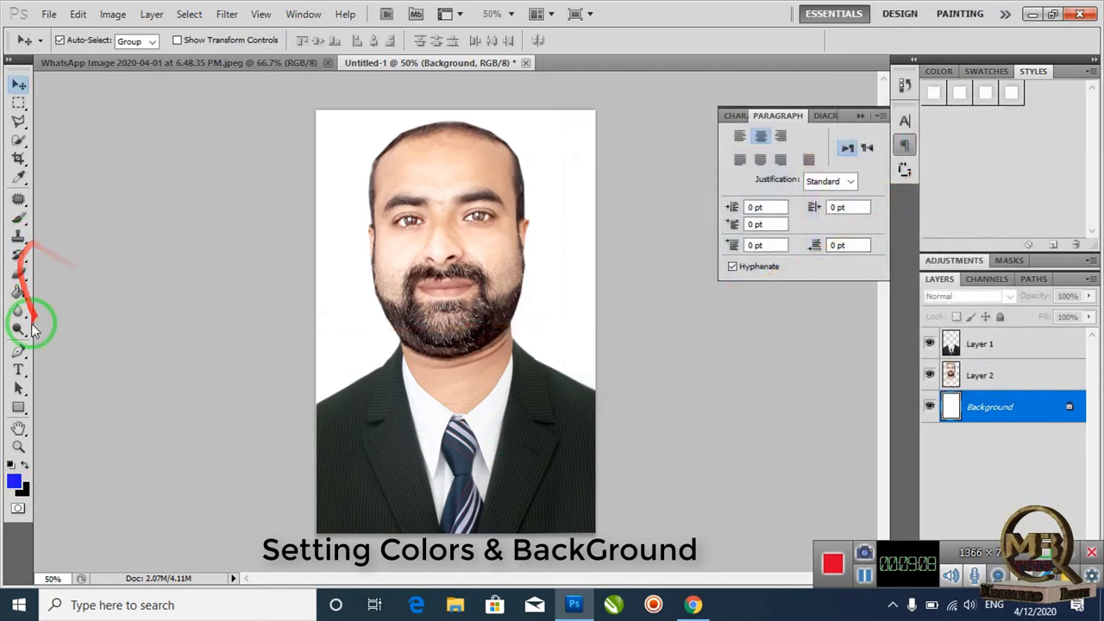
- Fill the white background with the blue using the Paint Bucket
left_click(18, 291)
left_click(326, 212)
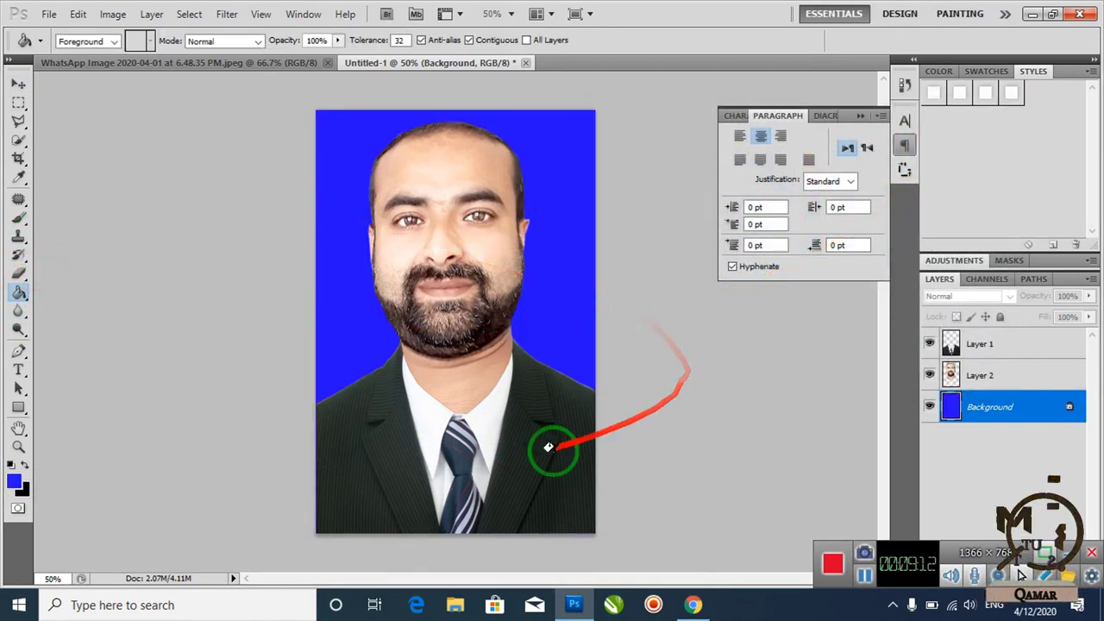
left_click(18, 84)
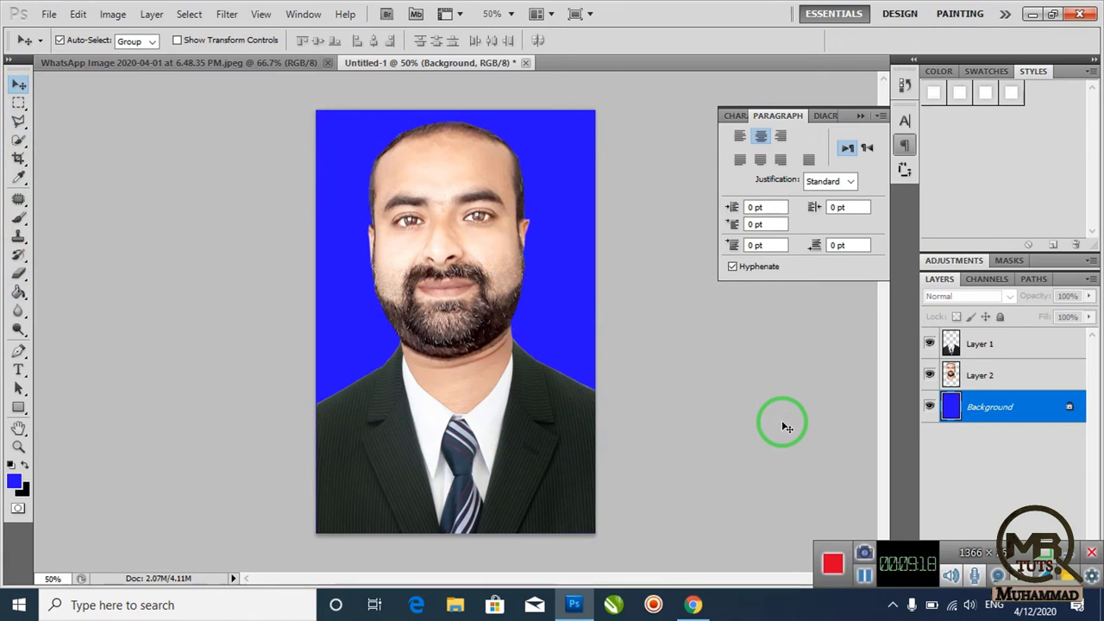
- Dismiss the locked-layer error, select Layer 2, and nudge the head down with five Down-arrow presses
key("Left")
left_click(552, 239)
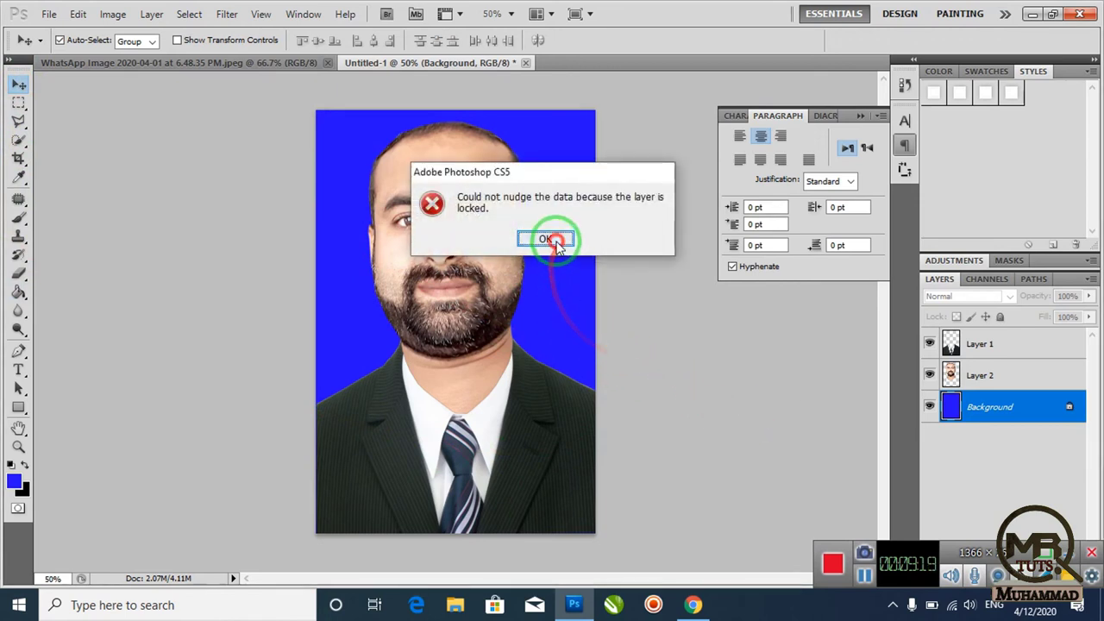
left_click(950, 372)
left_click(966, 376)
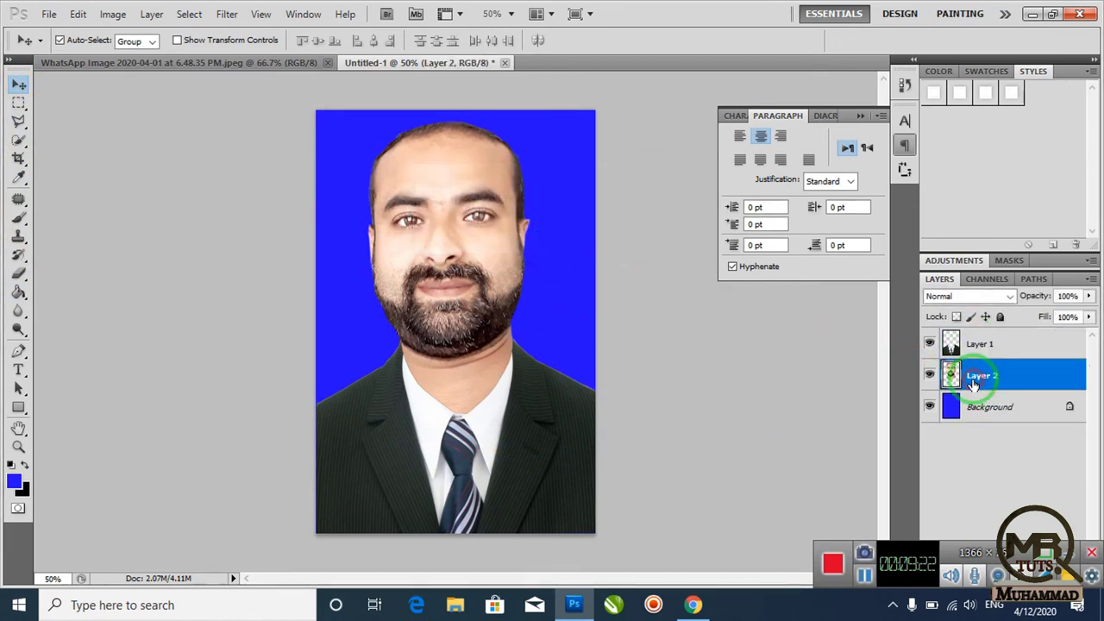
key("Down")
key("Down")
key("Down")
key("Down")
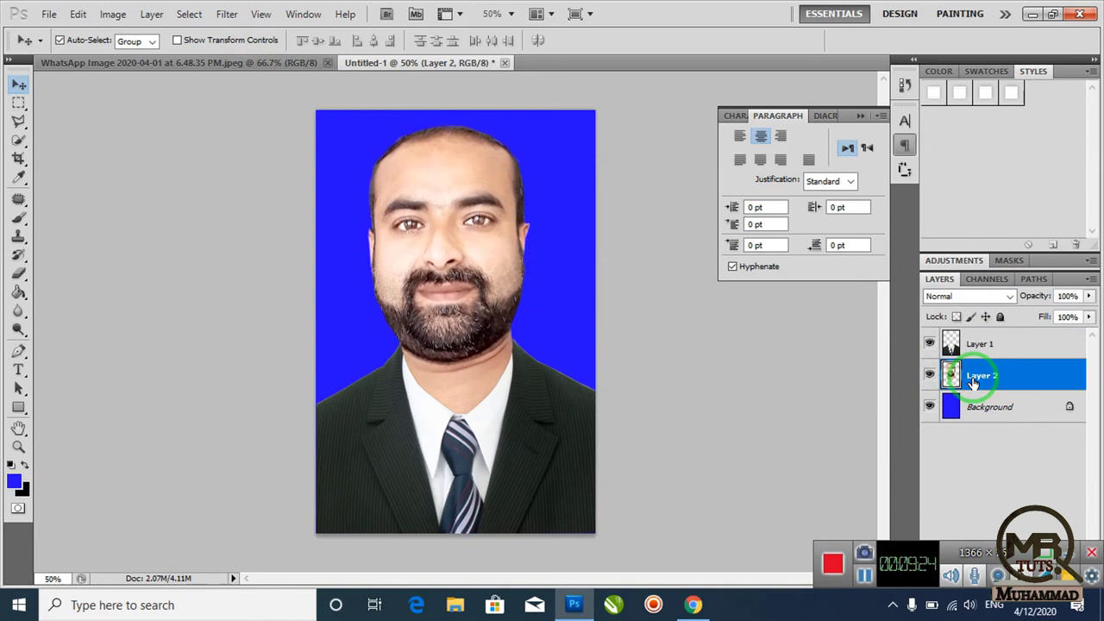
key("Down")
key("Down")
key("Down")
key("Down")
key("Down")
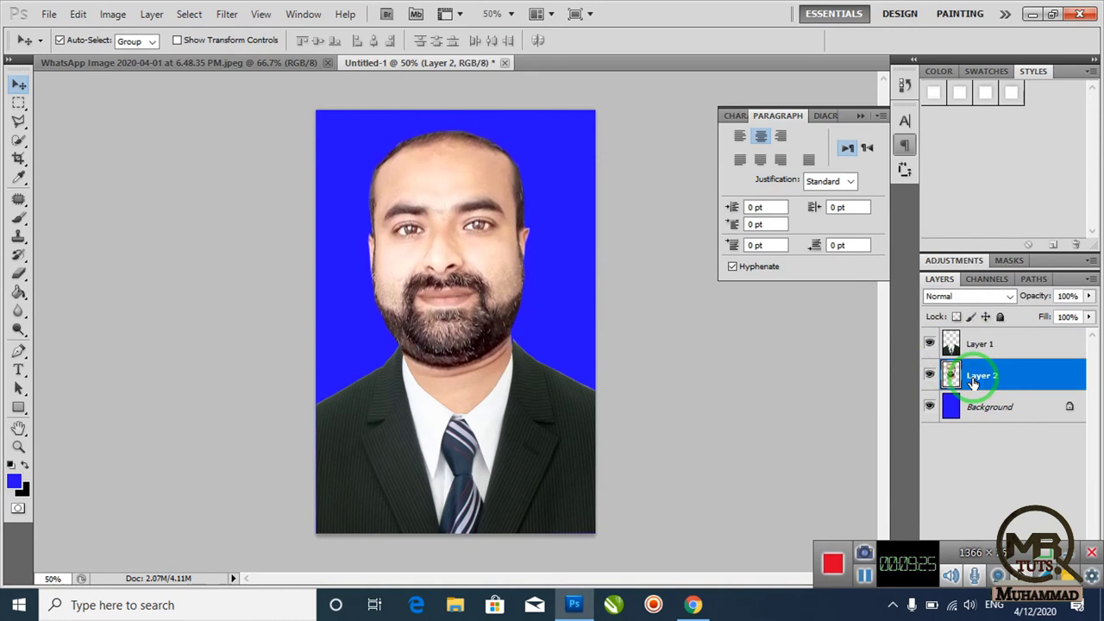
key("Down")
key("Down")
key("Down")
key("Down")
key("Down")
key("Down")
key("Down")
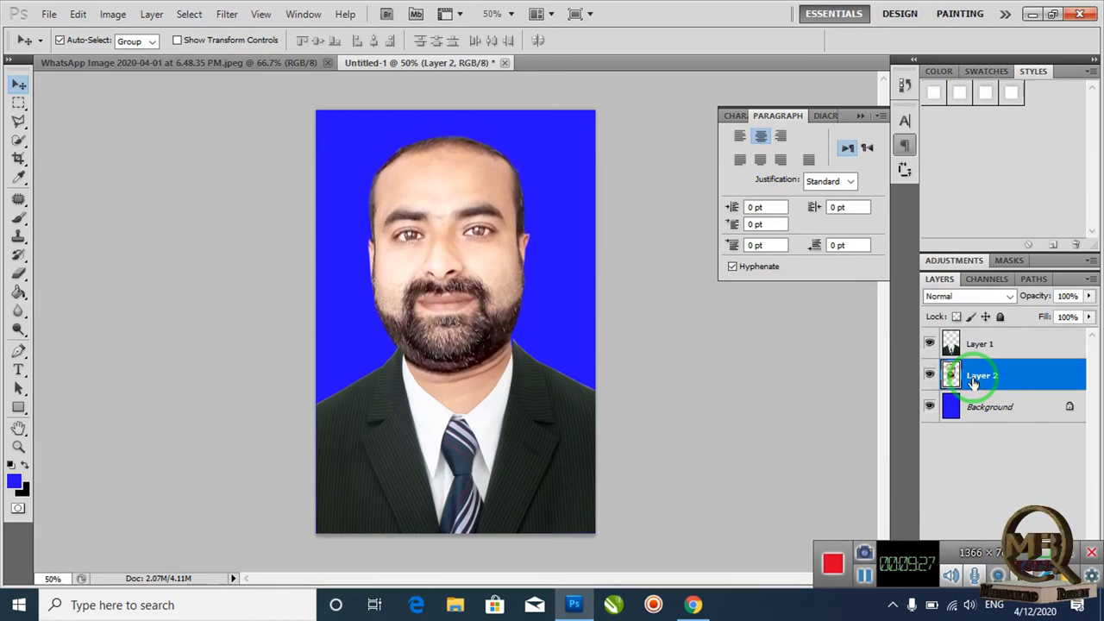
key("Down")
key("Down")
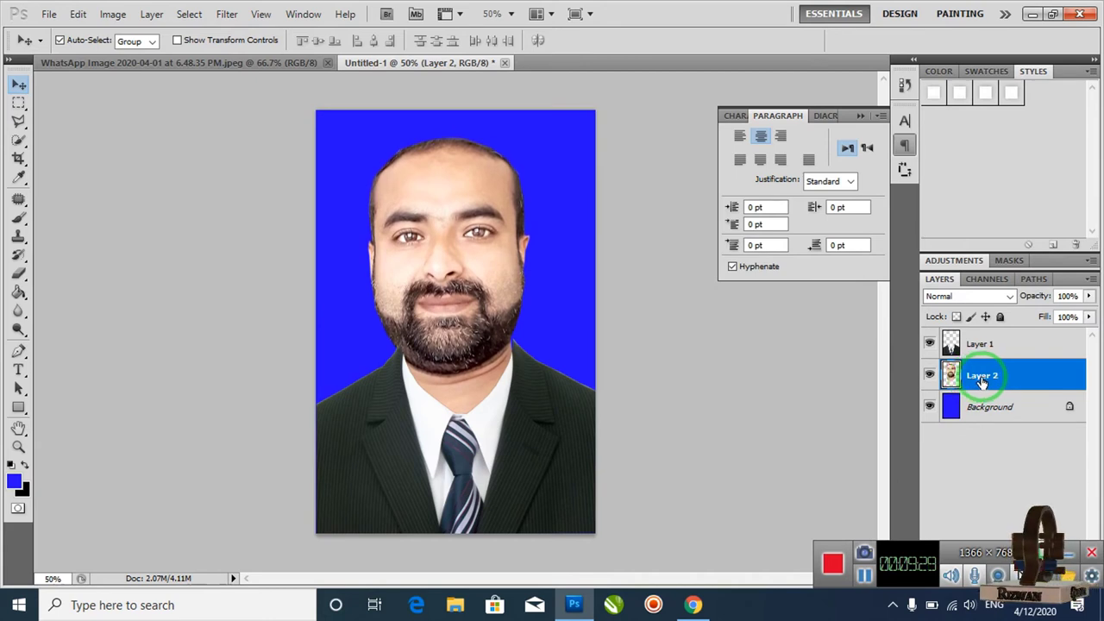
key("Down")
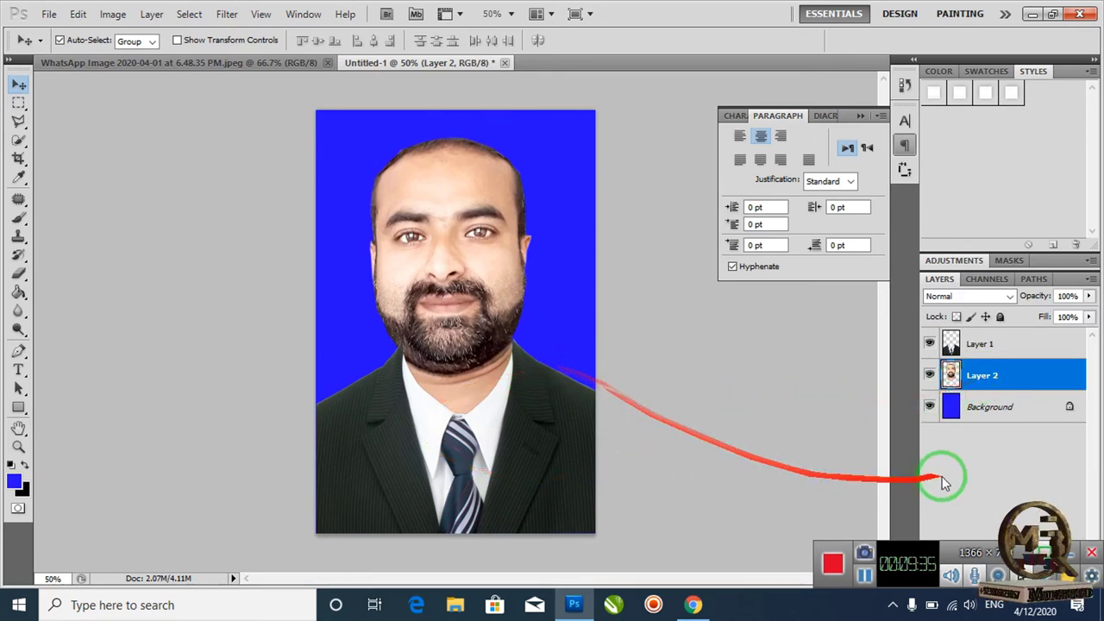
- On Layer 1, feather the selection by 2 pixels and invert it
left_click(980, 344)
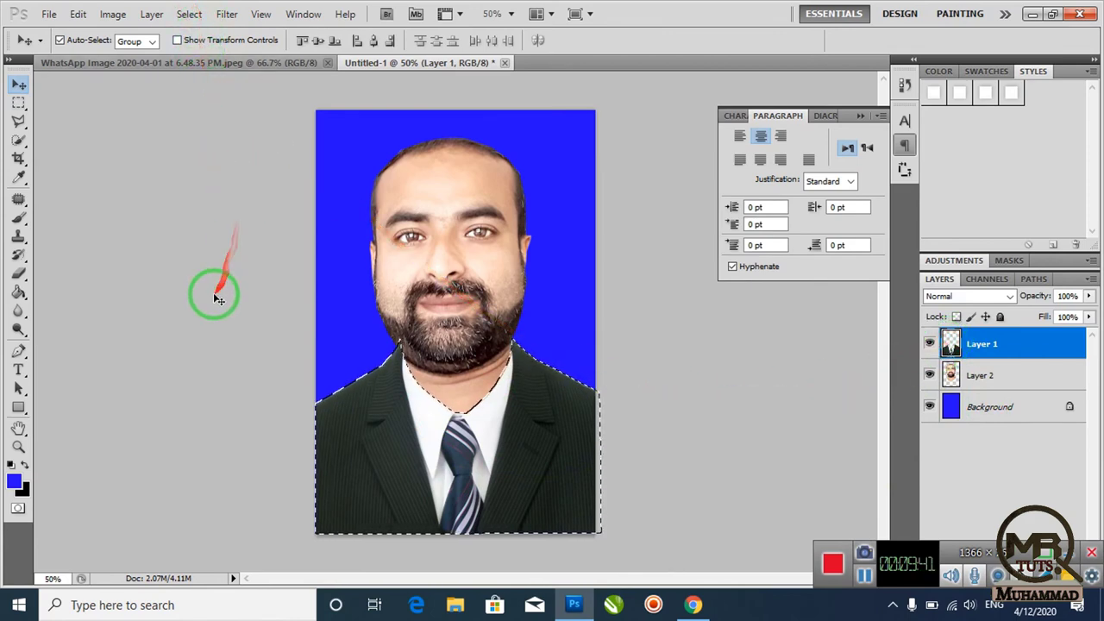
left_click(151, 14)
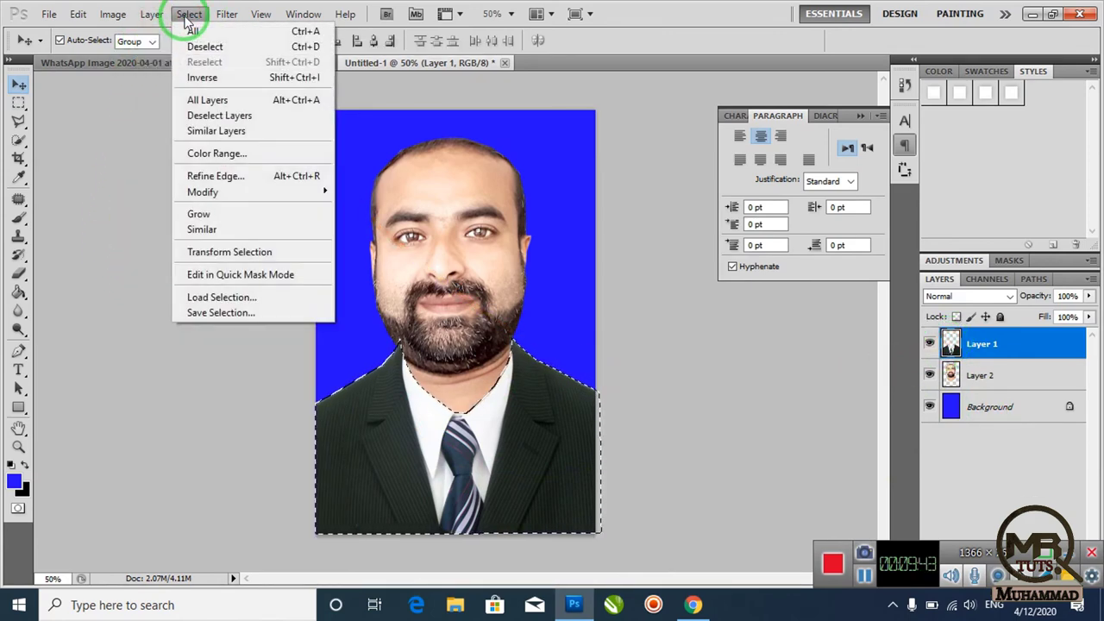
mouse_move(250, 191)
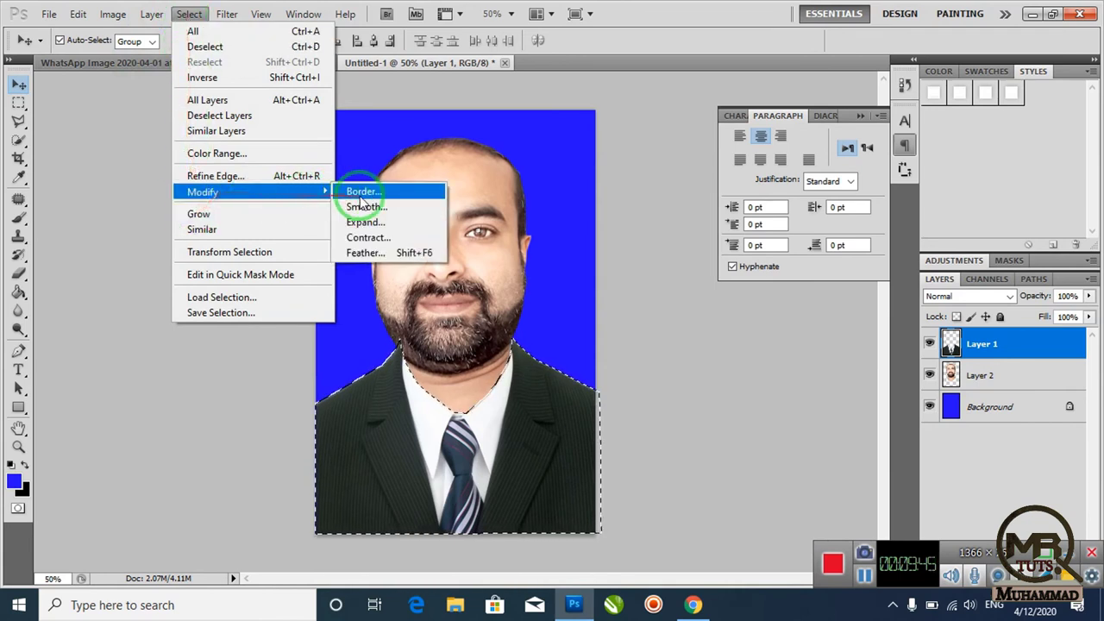
left_click(363, 253)
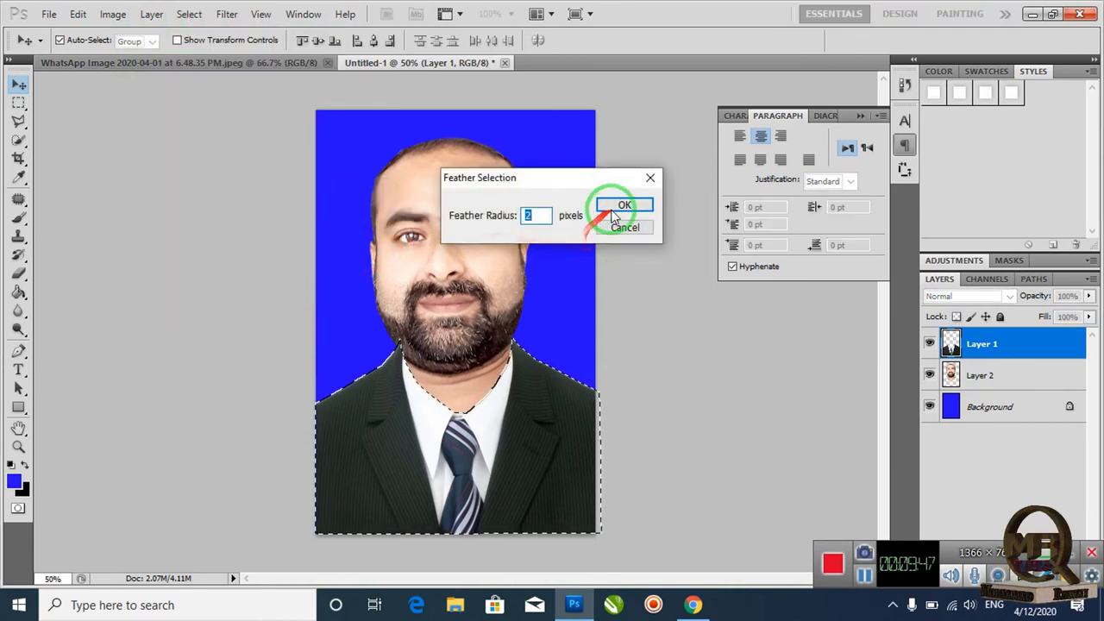
left_click(621, 205)
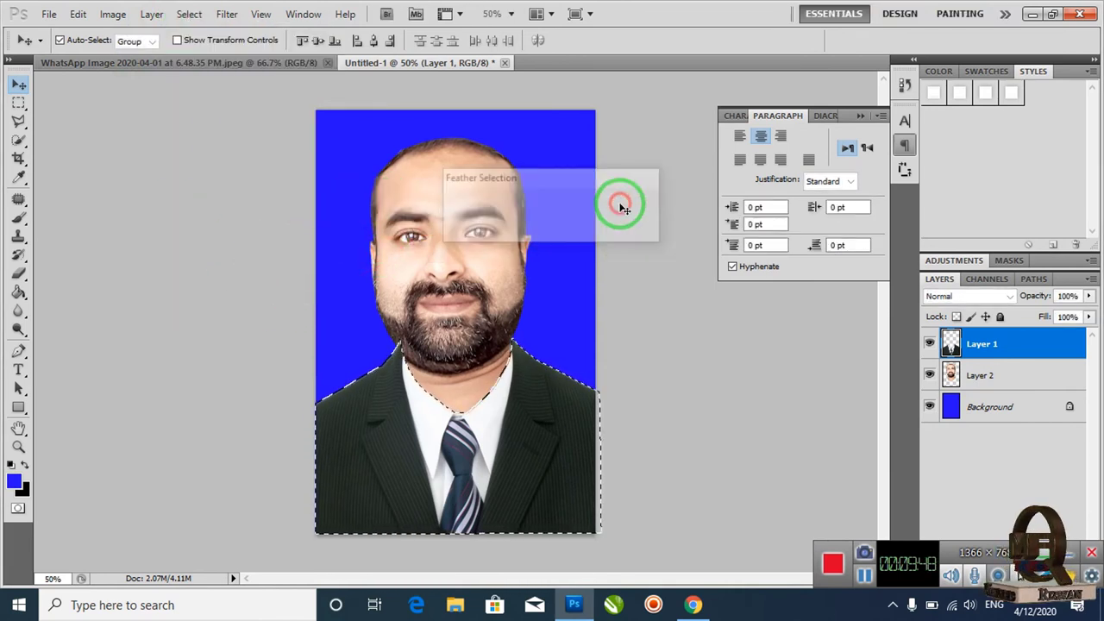
left_click(189, 16)
left_click(198, 75)
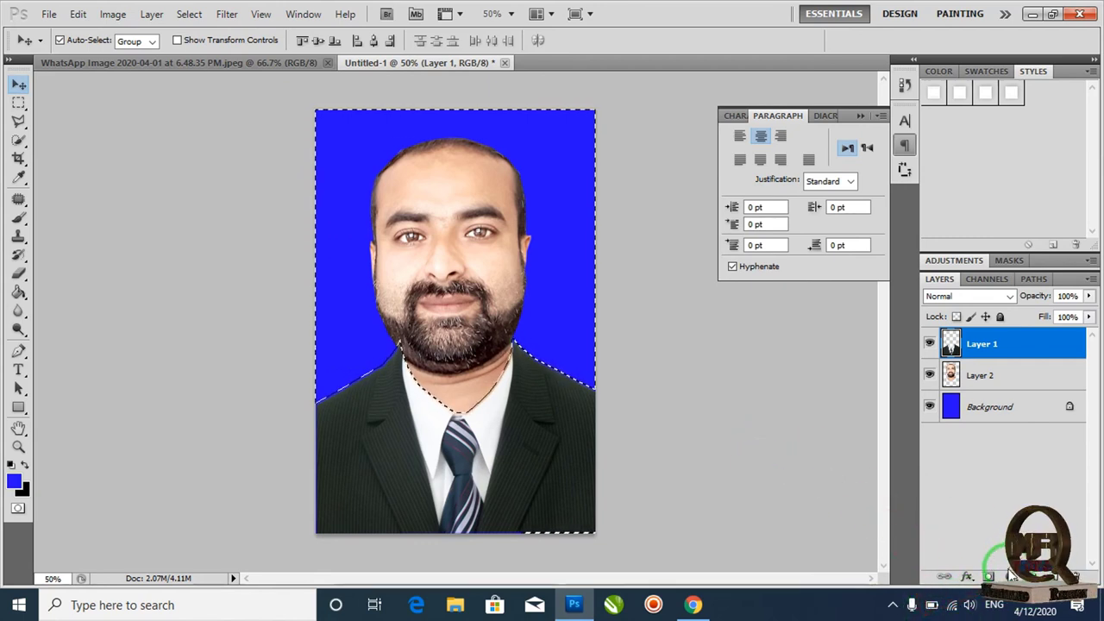
left_click(990, 576)
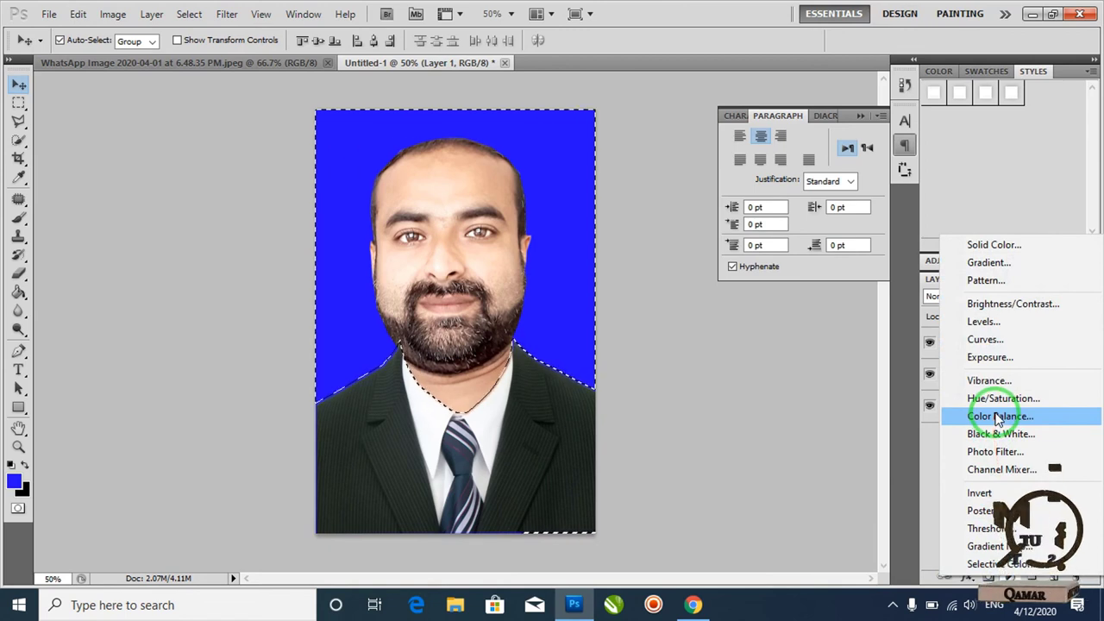
- Add a Levels adjustment layer with black point 17, midtones 0.63 and white point 255
left_click(1000, 322)
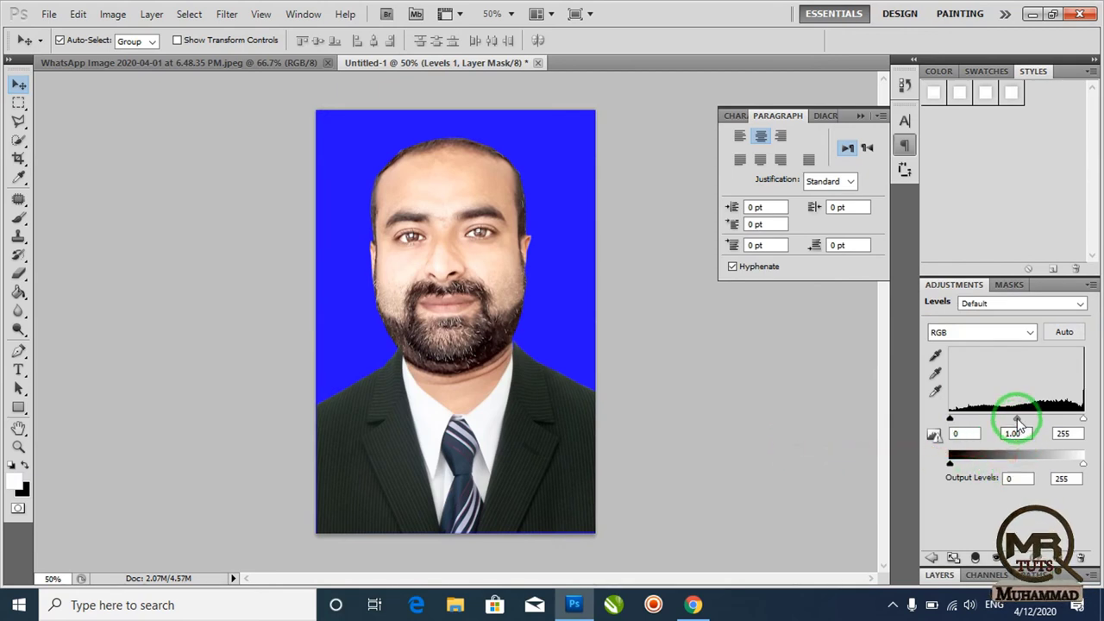
left_click_drag(1018, 422, 1034, 421)
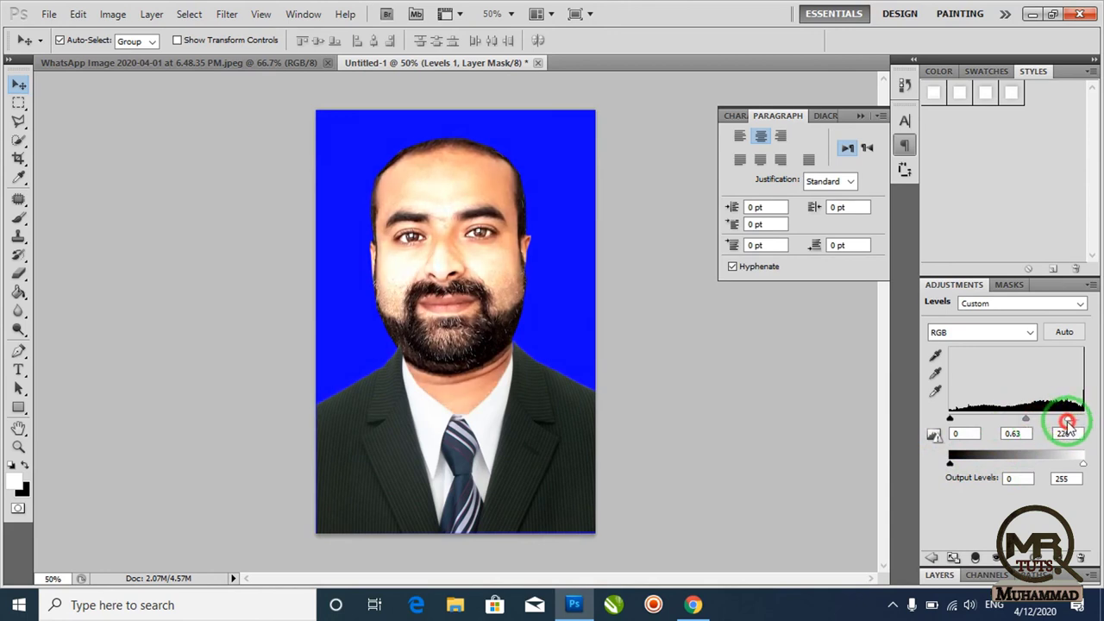
left_click_drag(1084, 423, 1089, 429)
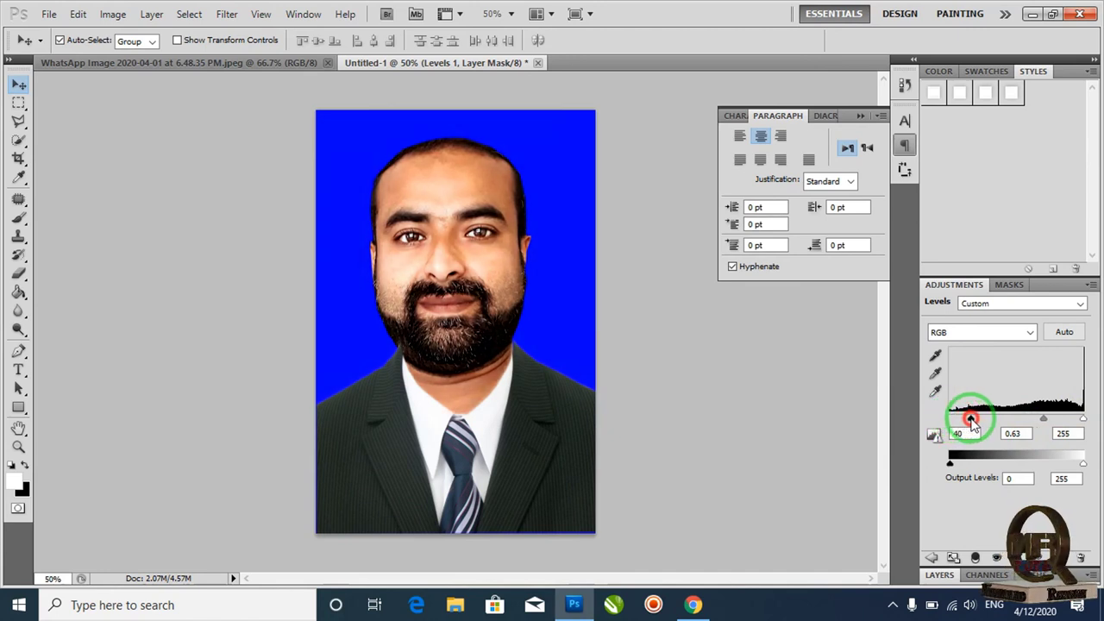
left_click_drag(971, 421, 959, 421)
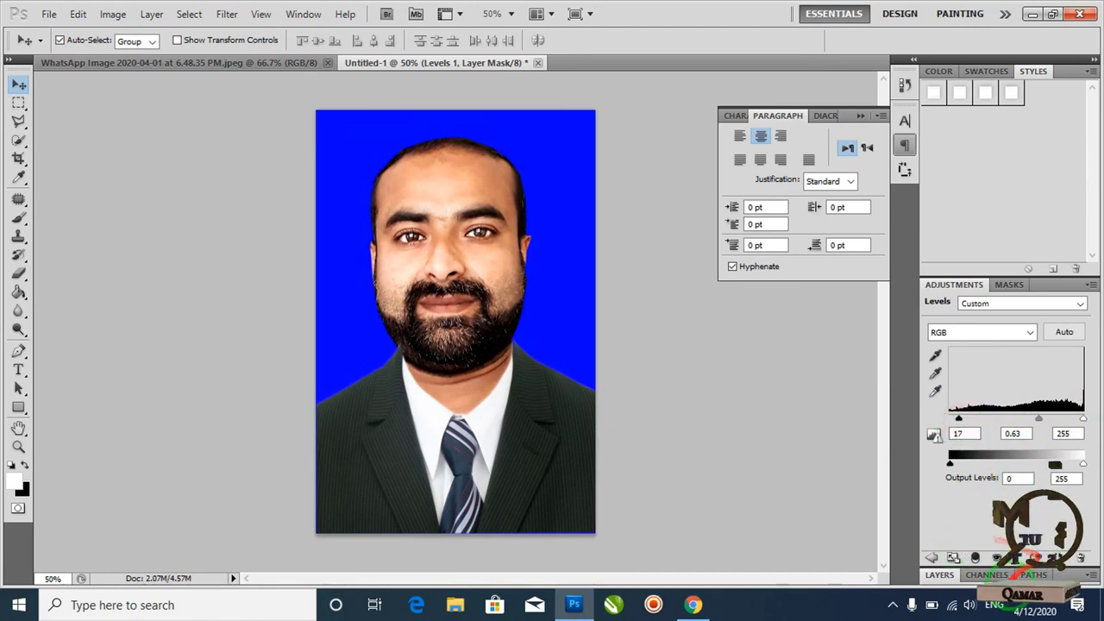
left_click(939, 575)
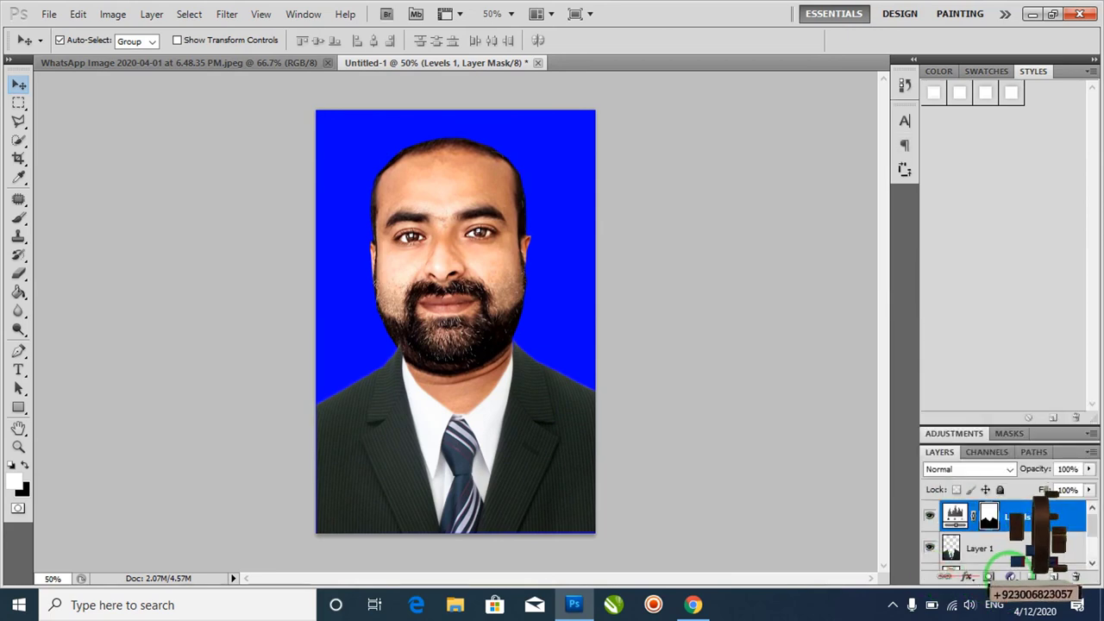
- Add a Color Balance adjustment layer with midtones set to +12, -19 and -19
left_click(1011, 576)
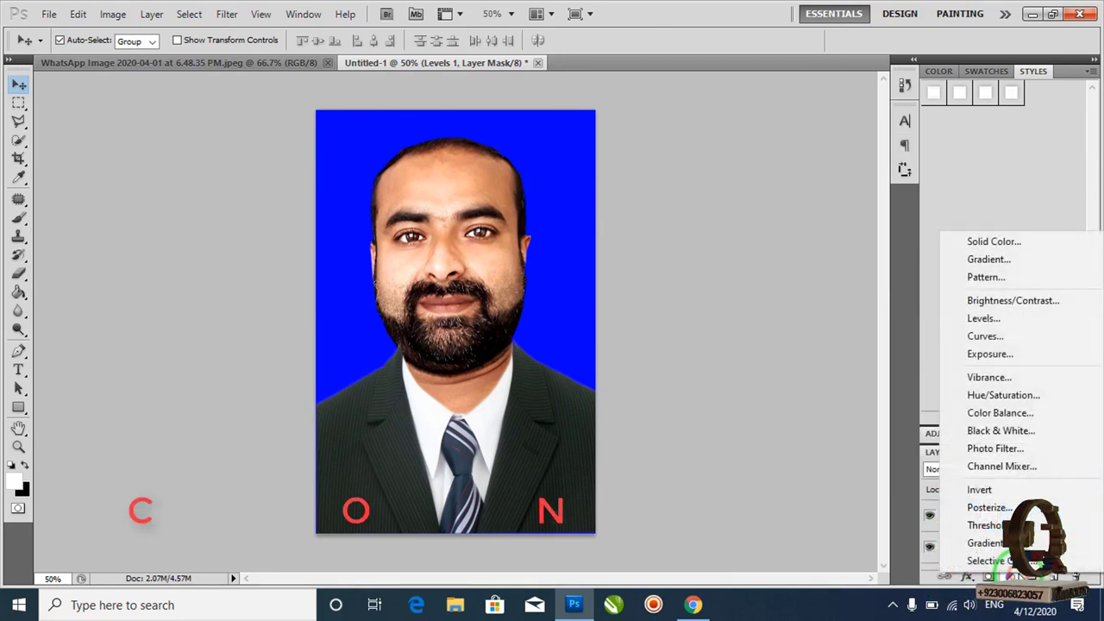
left_click(1015, 416)
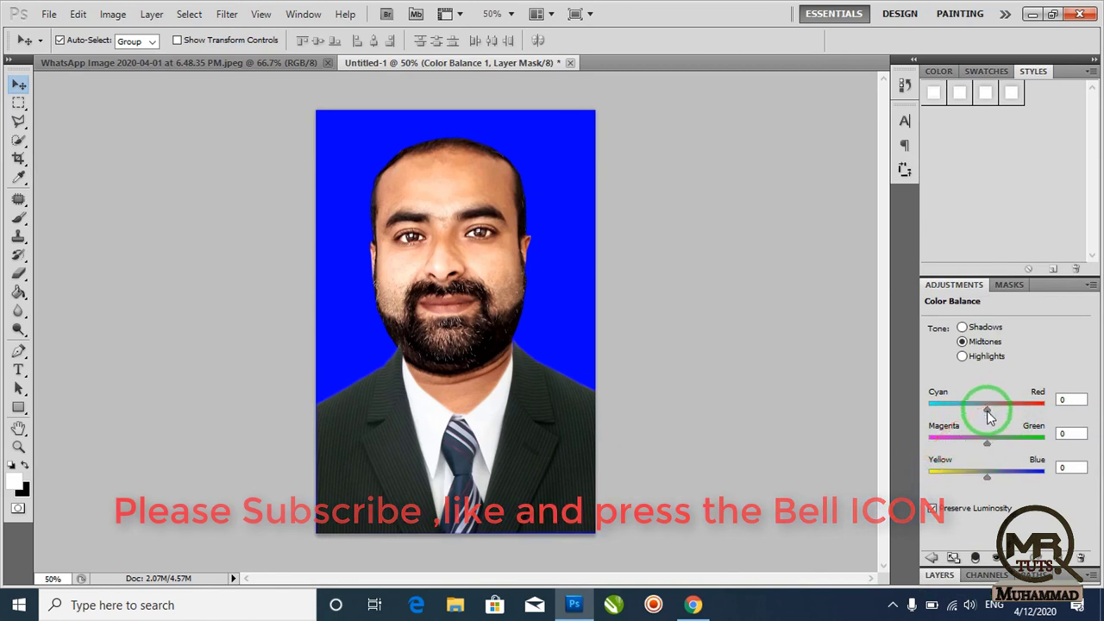
mouse_move(986, 406)
left_mouse_down()
mouse_move(1012, 411)
mouse_move(994, 418)
left_mouse_up()
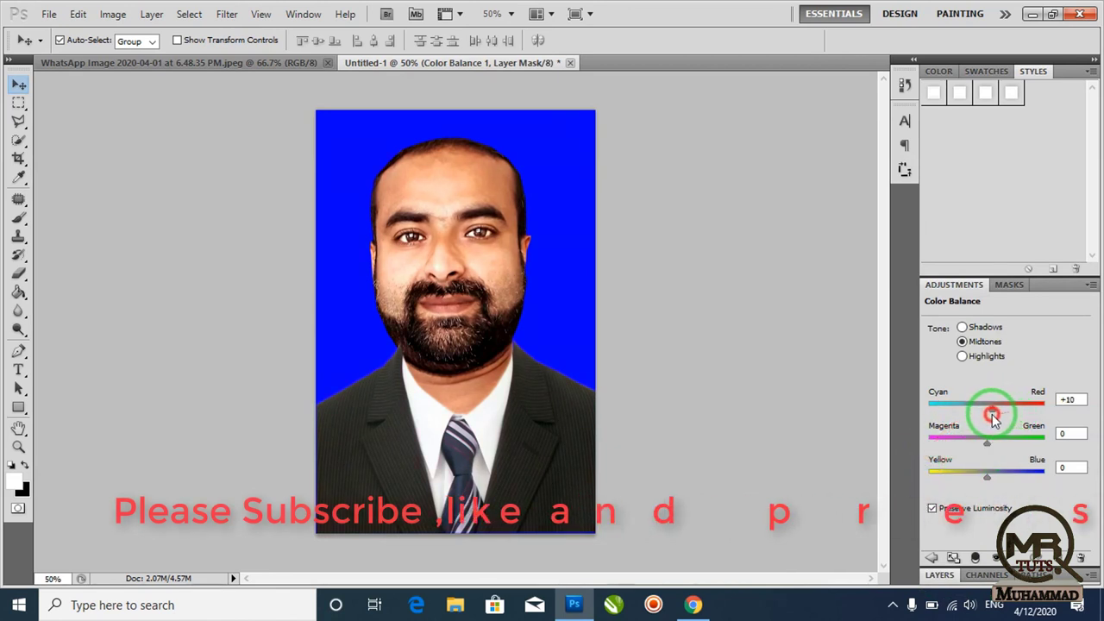
left_click(988, 442)
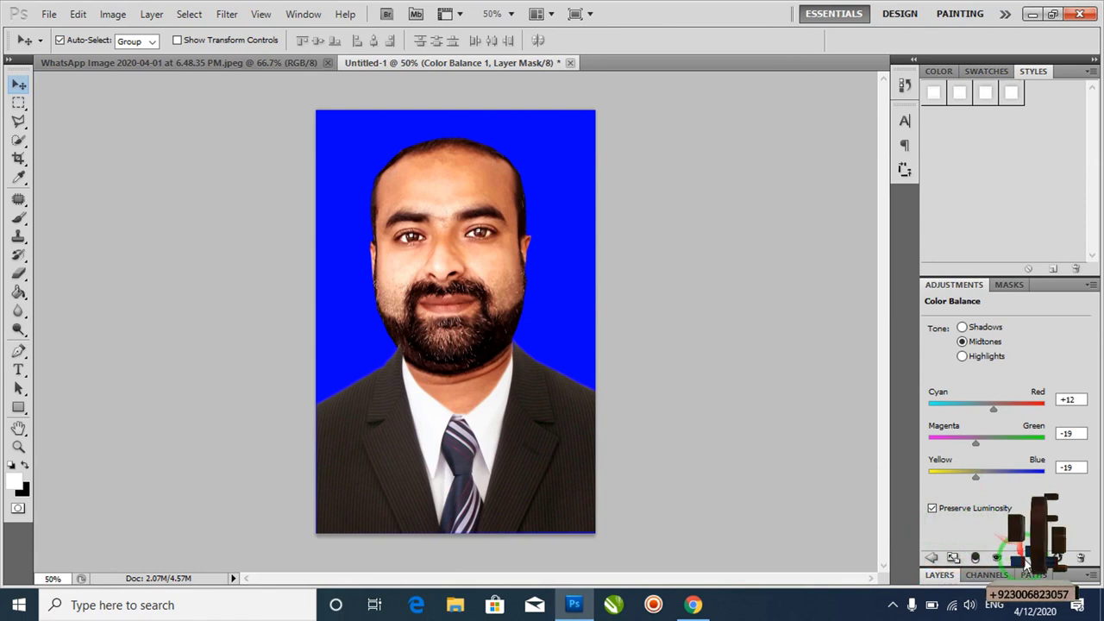
left_click(938, 576)
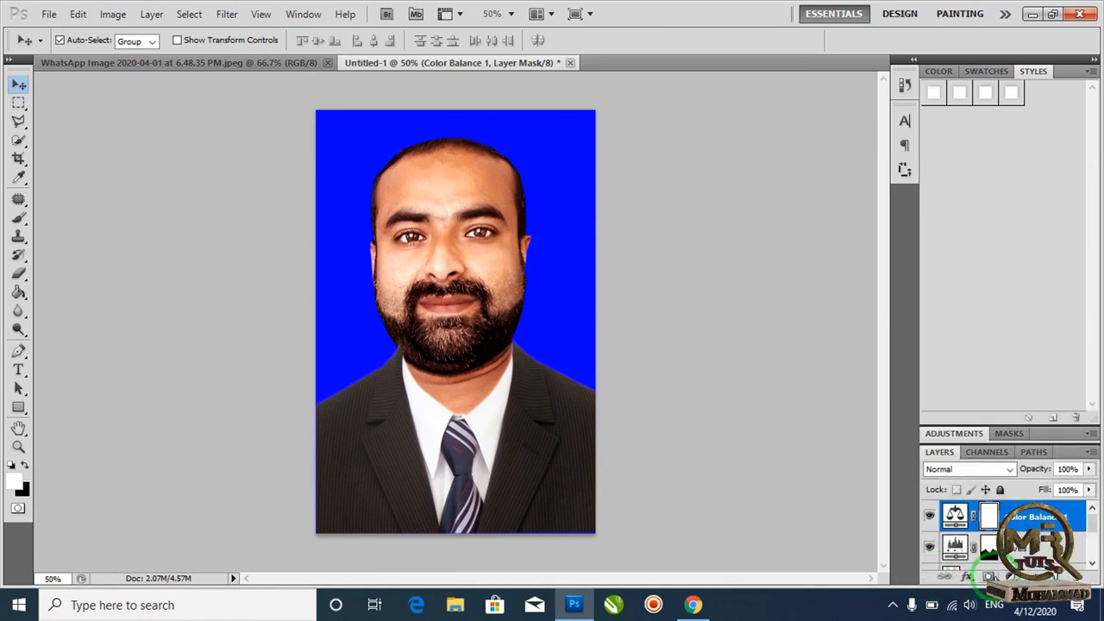
- Add a Brightness/Contrast adjustment layer set to brightness -29 and contrast 26
left_click(989, 575)
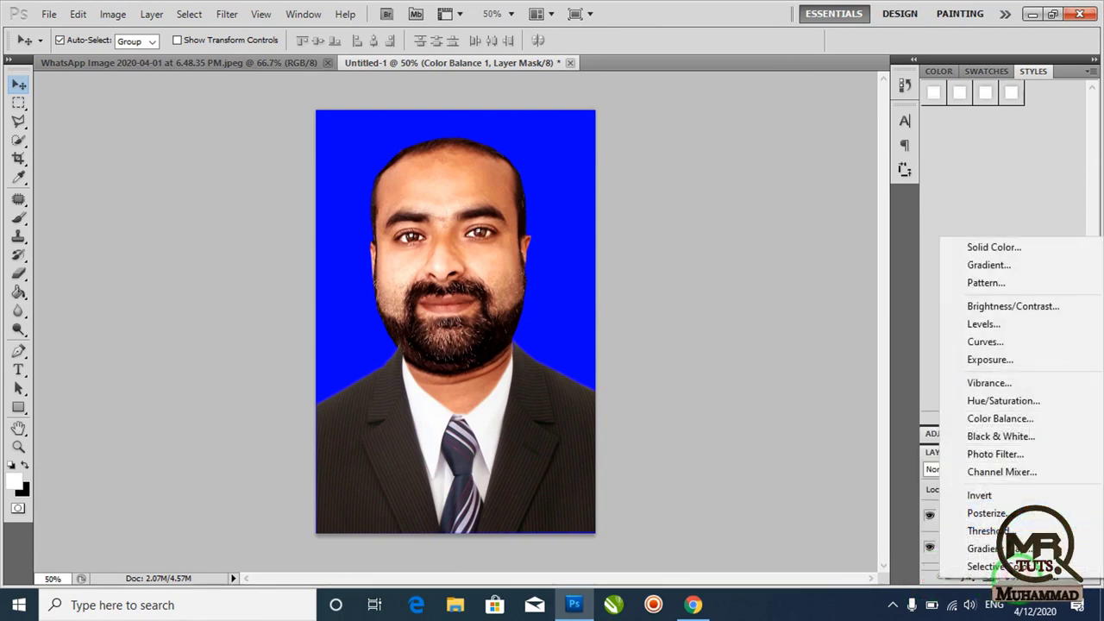
left_click(999, 309)
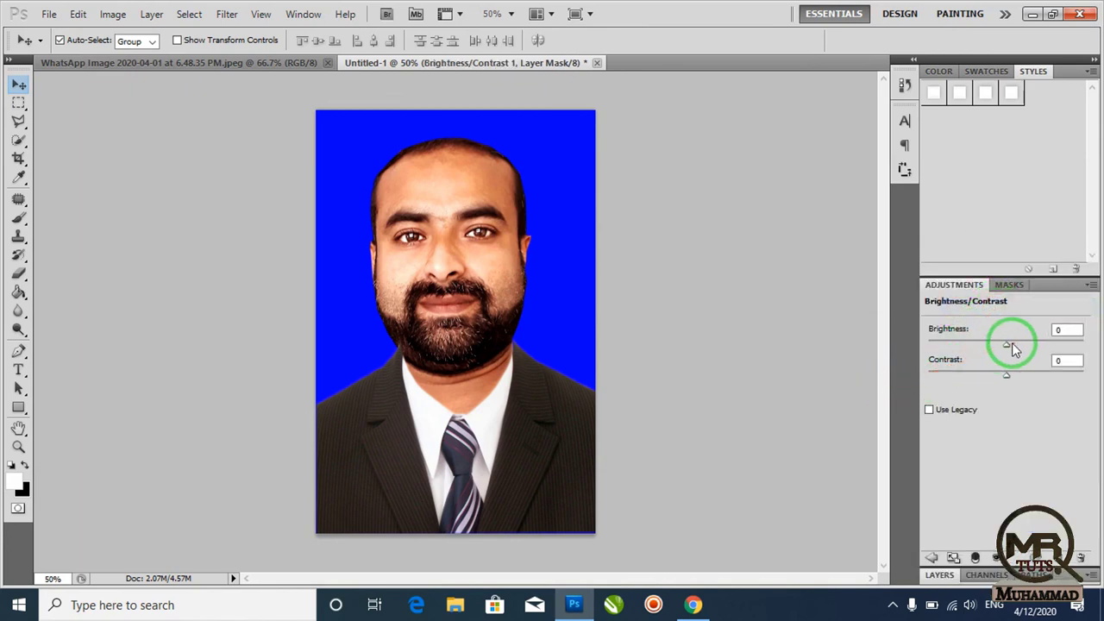
mouse_move(1005, 345)
left_mouse_down()
mouse_move(1026, 346)
mouse_move(991, 349)
mouse_move(1025, 378)
left_mouse_up()
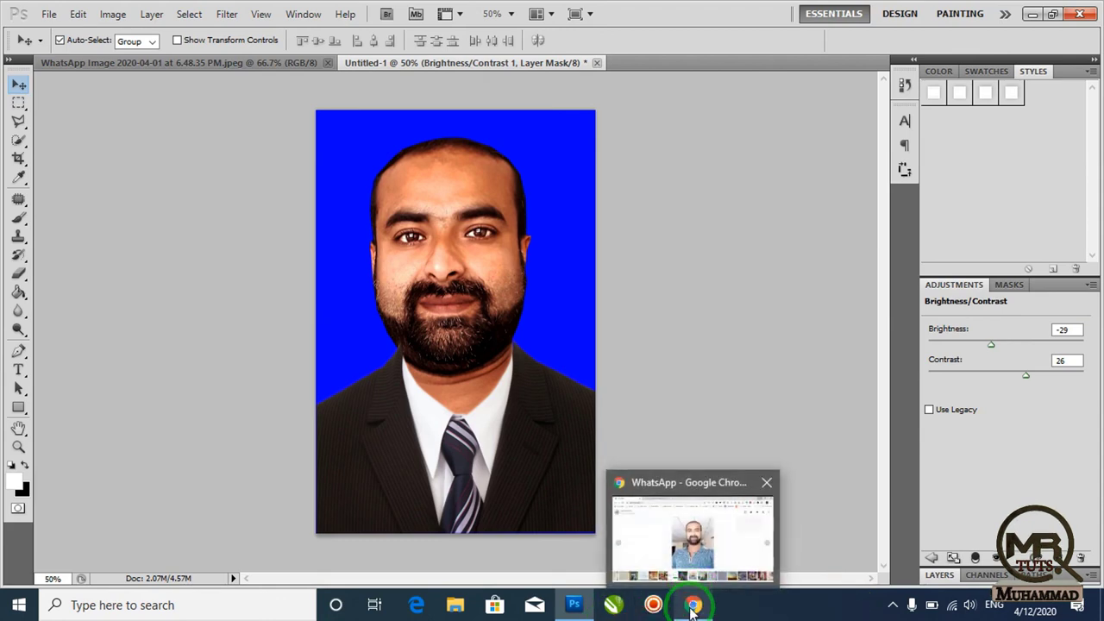
left_click(693, 605)
left_click(693, 605)
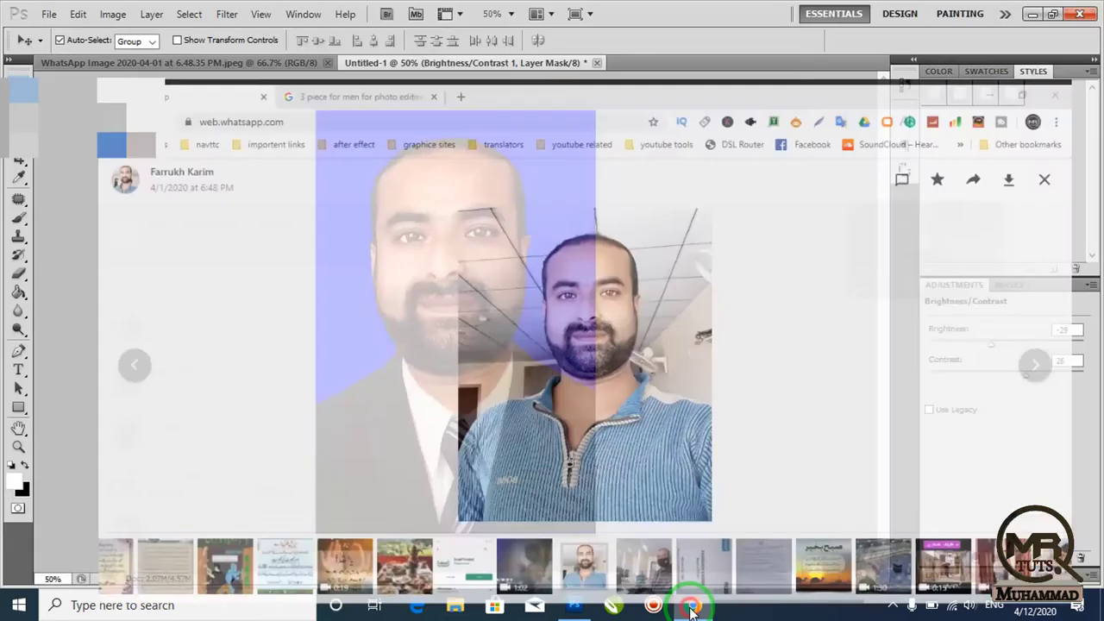
left_click(692, 606)
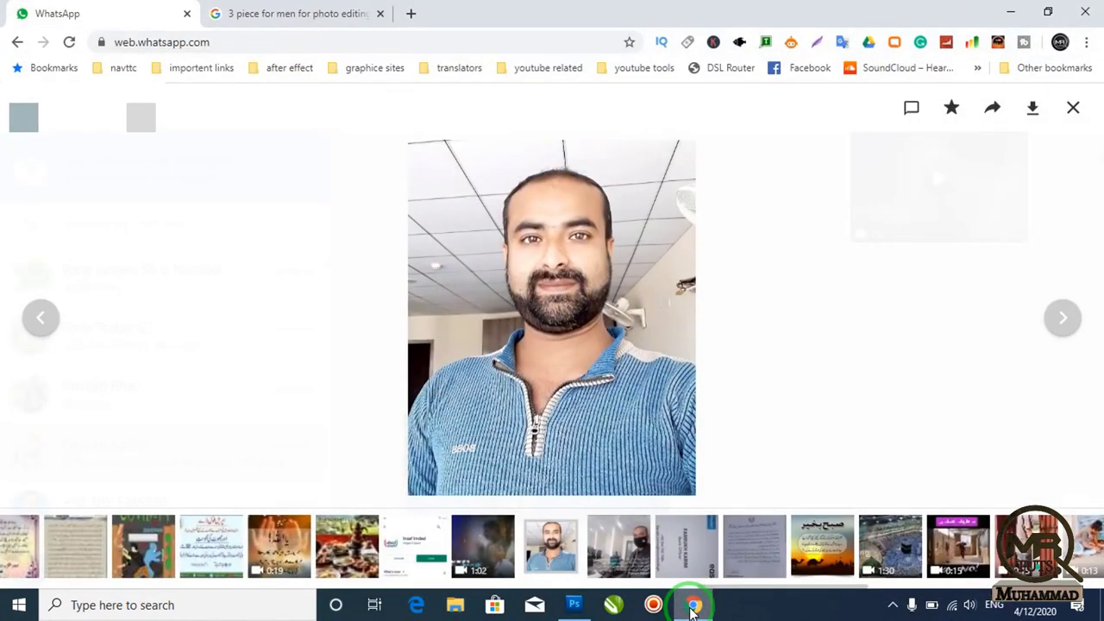
left_click(692, 606)
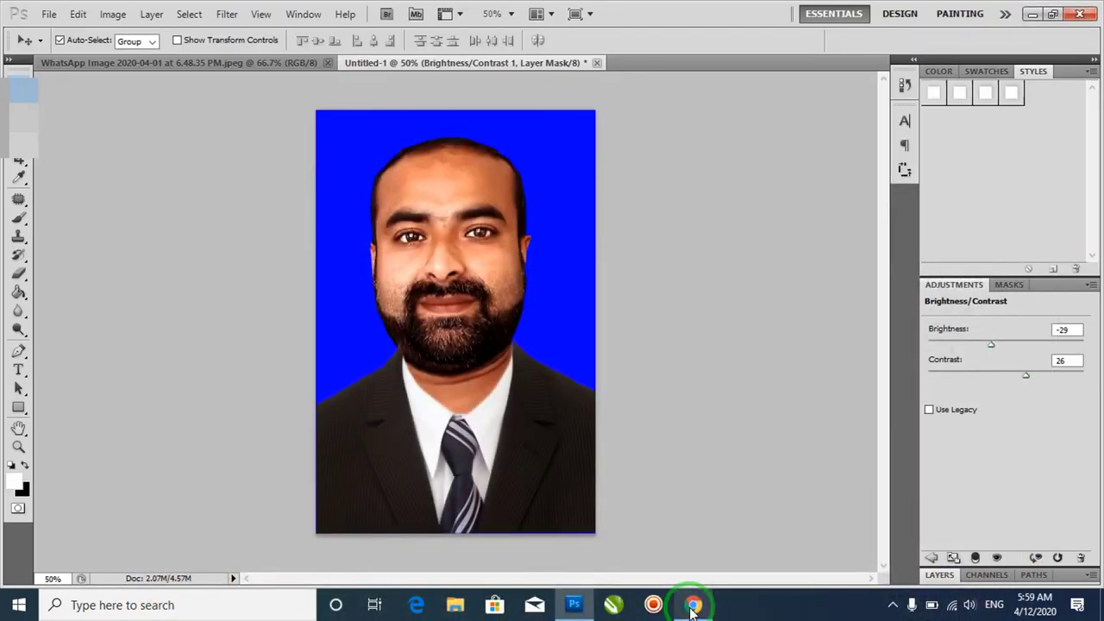